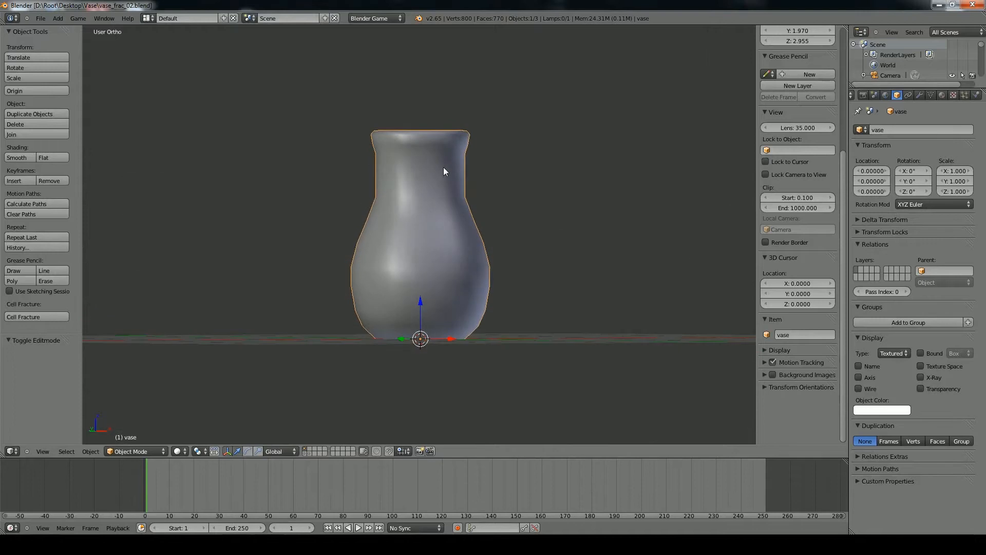
Step: Add a Subdivision Surface modifier to the vase with render subdivisions set to 1, and apply it
left_click(918, 94)
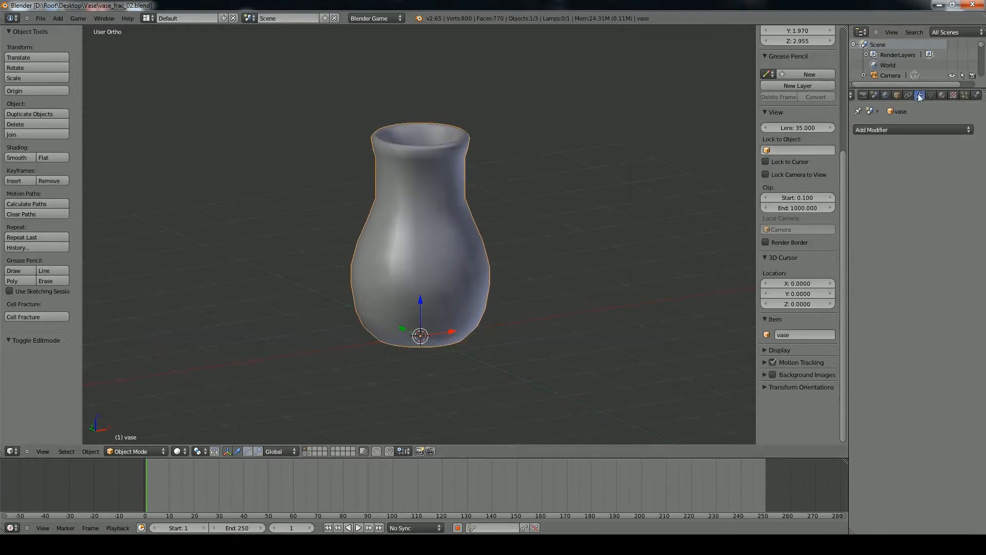
left_click(886, 128)
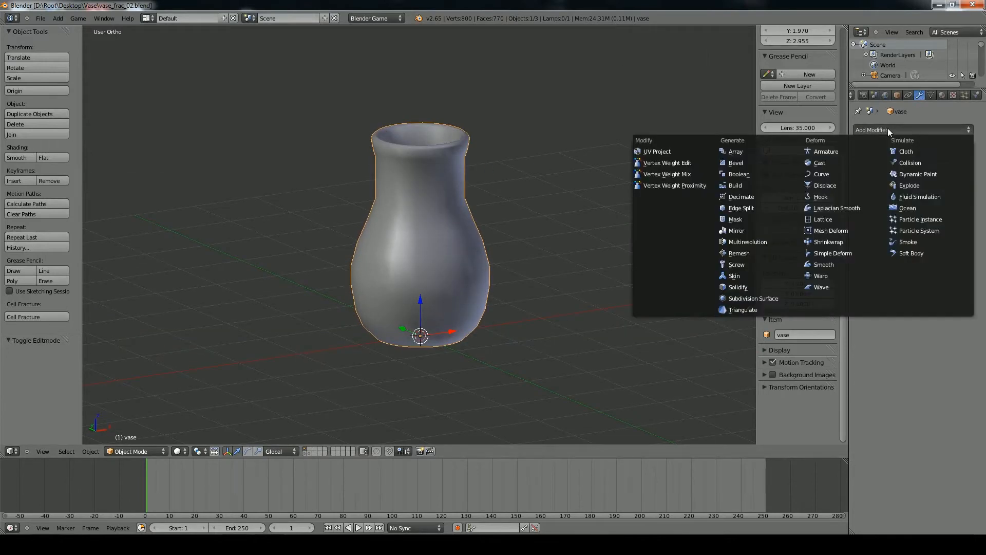
left_click(774, 298)
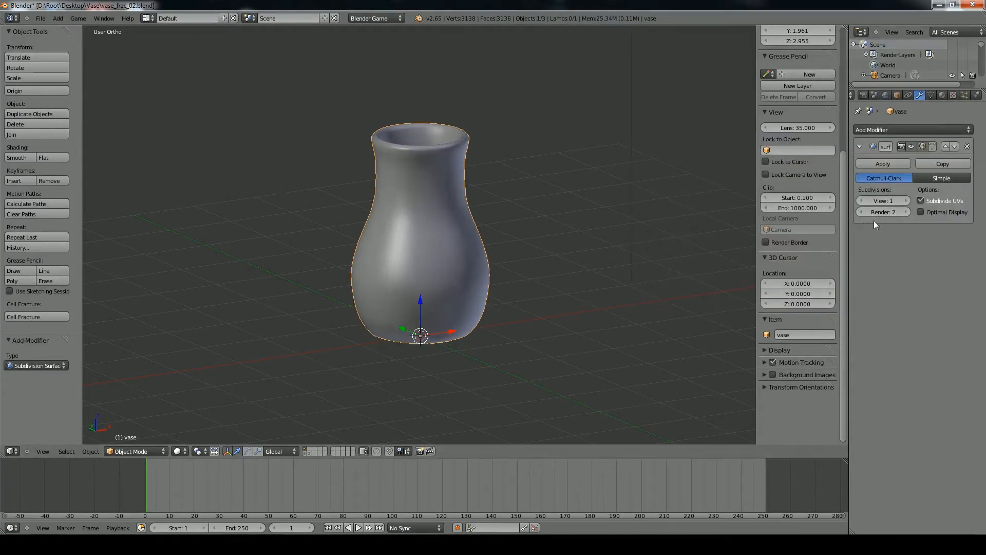
left_click(861, 211)
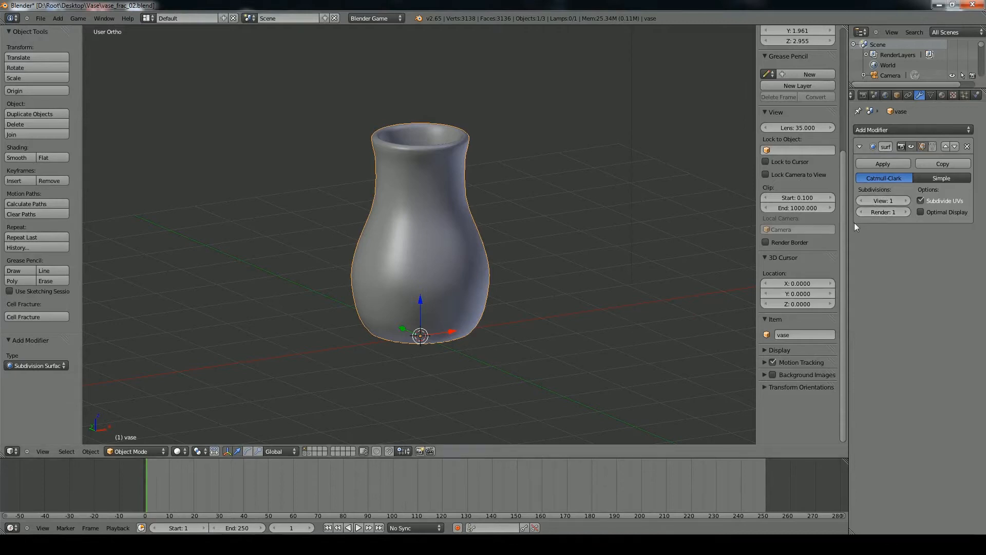
left_click(884, 164)
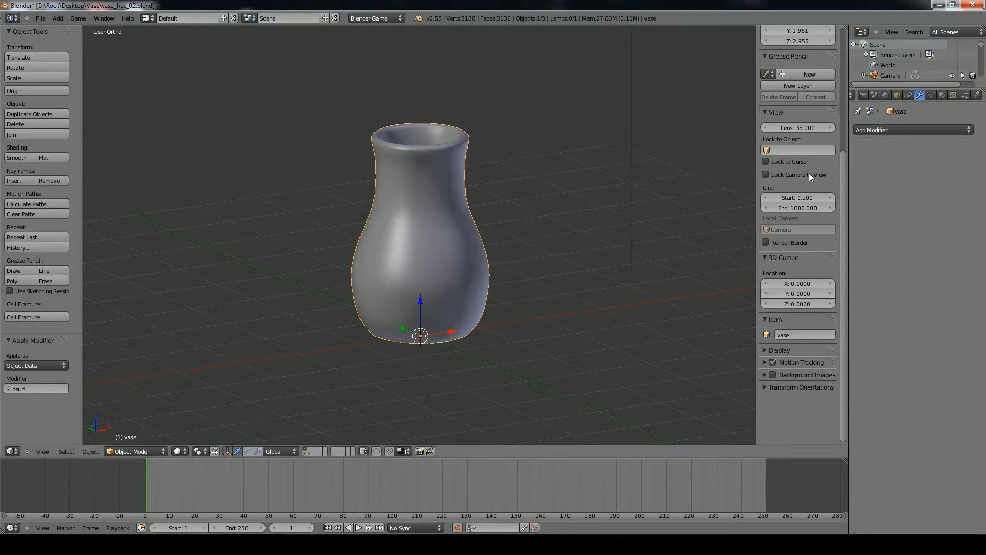
Step: Check the Cell Fracture entry among the object add-ons in the user preferences and review the Cell Fracture options without running it
mouse_move(578, 178)
middle_mouse_down()
mouse_move(555, 269)
mouse_move(561, 187)
middle_mouse_up()
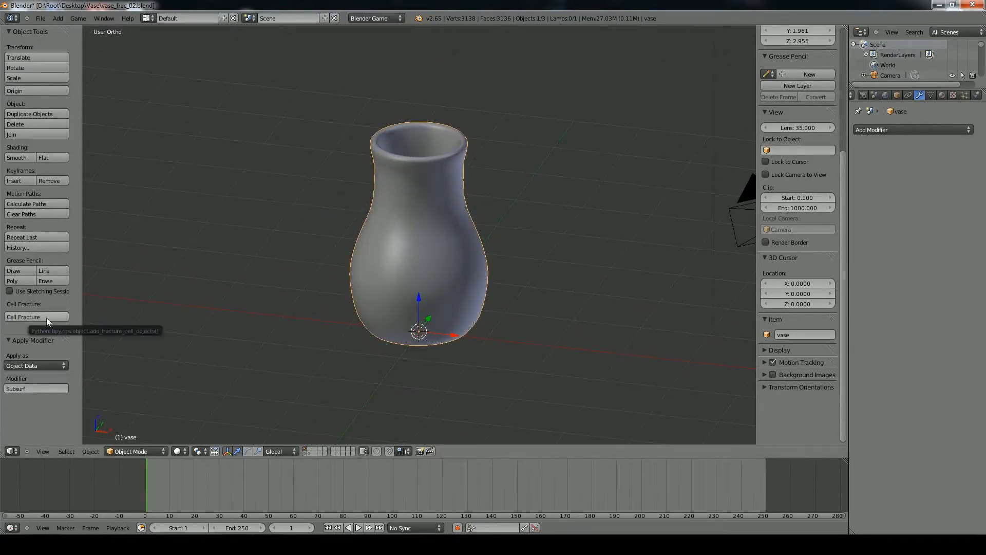
left_click(41, 18)
left_click(67, 117)
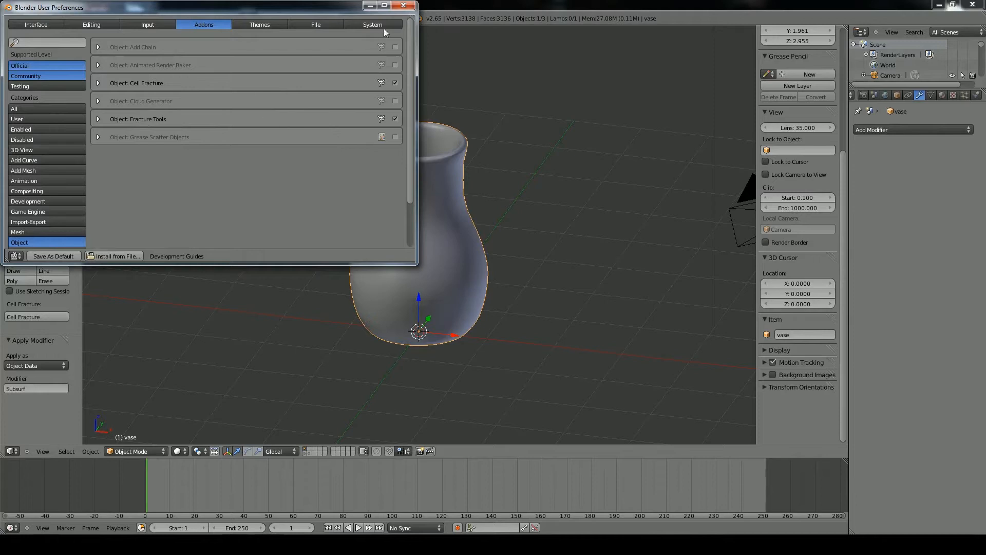
left_click(403, 6)
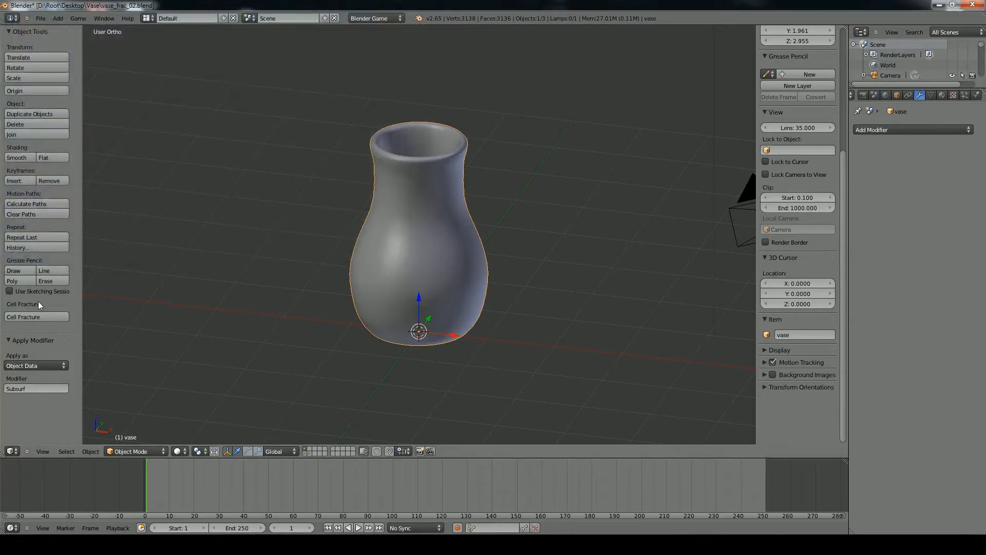
left_click(39, 317)
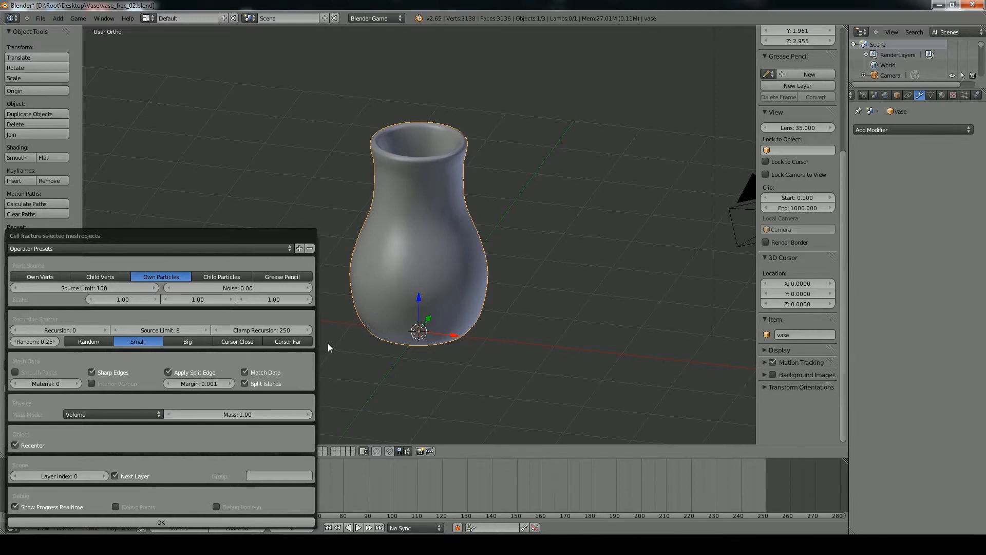
middle_click_drag(404, 202, 518, 241)
Step: Create a new grease pencil data block and set its strokes to be drawn on the Surface
scroll(809, 253, "up", 8)
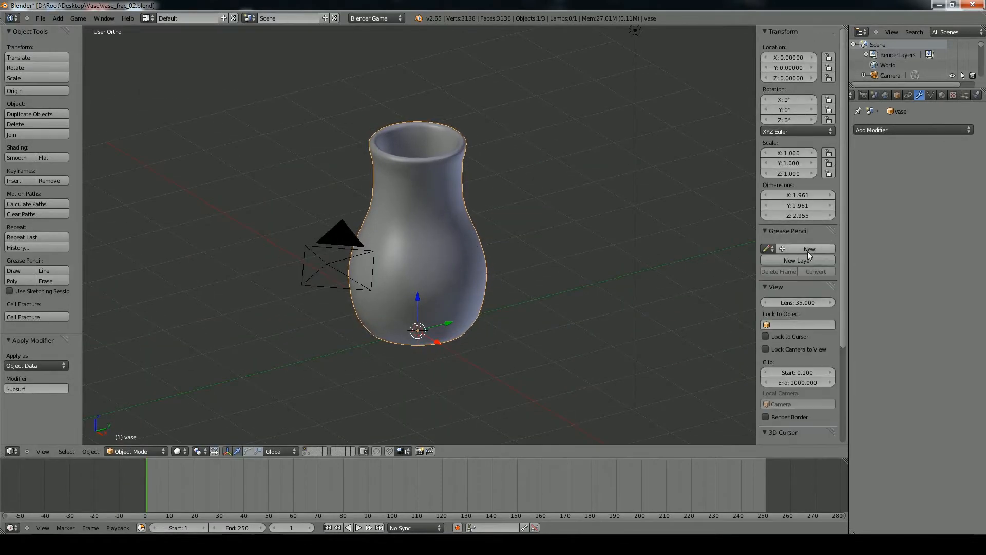
left_click(803, 249)
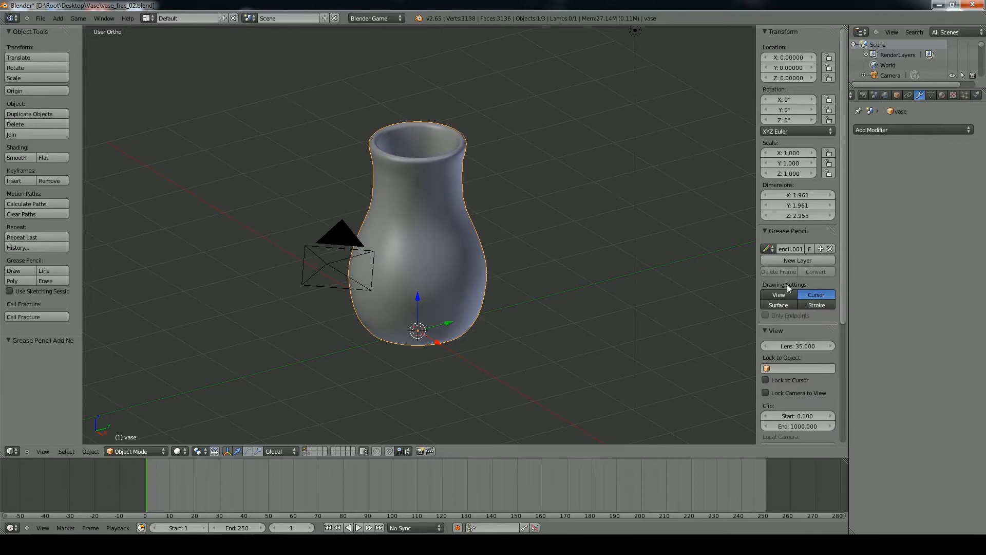
left_click(784, 307)
Step: Draw concentric grease pencil rings around the middle of the vase's belly in the front view
middle_click_drag(575, 280, 614, 277)
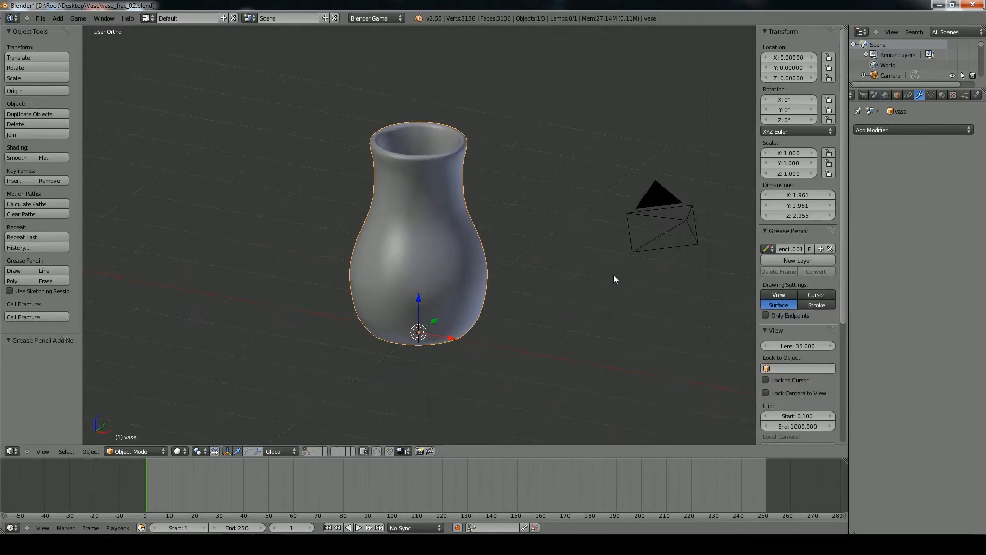
key("KP_1")
scroll(482, 302, "up", 2)
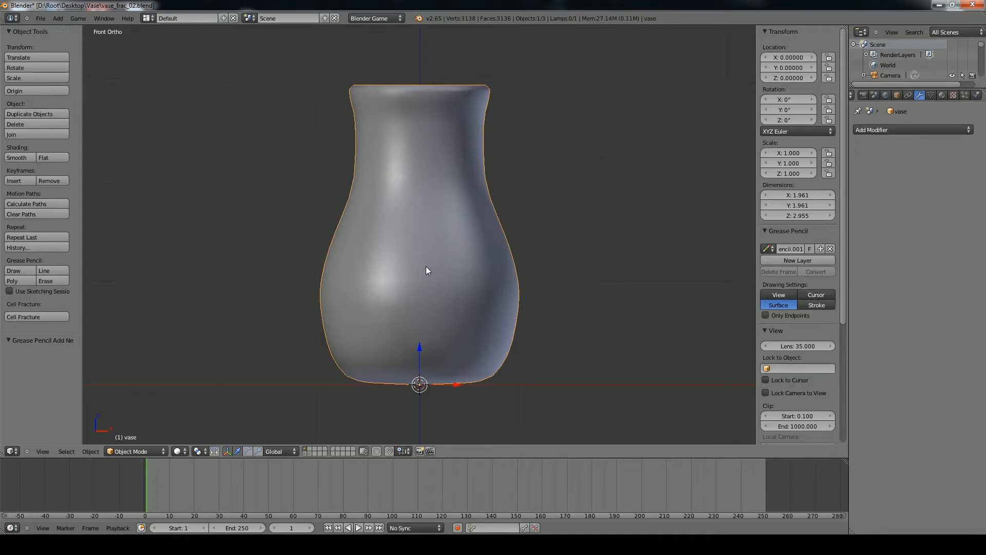
mouse_move(424, 263)
left_mouse_down()
mouse_move(434, 307)
mouse_move(429, 243)
mouse_move(382, 302)
mouse_move(422, 231)
mouse_move(418, 213)
mouse_move(409, 335)
mouse_move(414, 212)
mouse_move(405, 209)
left_mouse_up()
mouse_move(435, 204)
left_mouse_down()
mouse_move(397, 206)
mouse_move(384, 331)
mouse_move(492, 253)
mouse_move(437, 205)
left_mouse_up()
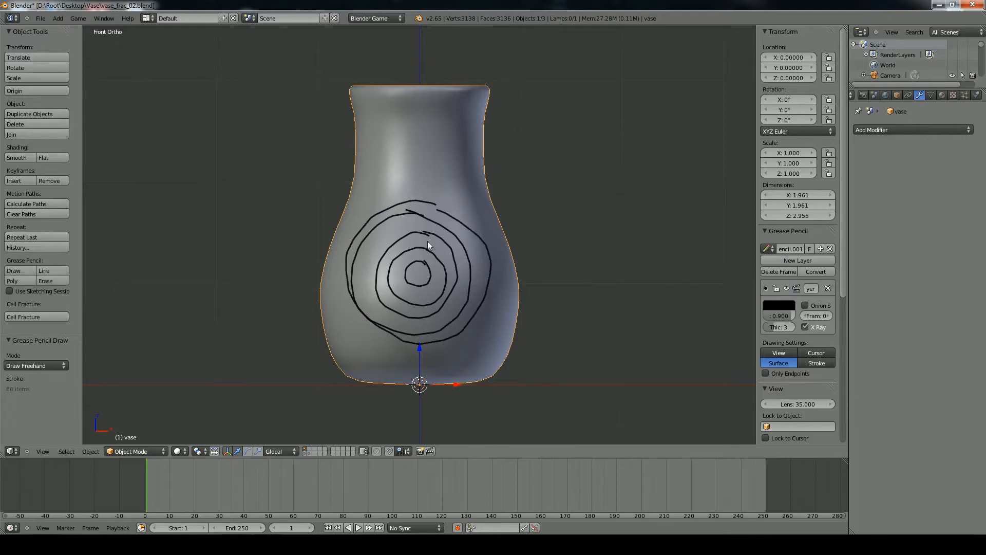
Step: Draw grease pencil crack lines radiating from the front rings' centre toward the vase's base, sides and neck
mouse_move(428, 277)
left_mouse_down()
mouse_move(443, 178)
mouse_move(439, 133)
mouse_move(428, 266)
mouse_move(496, 252)
mouse_move(507, 268)
mouse_move(512, 369)
left_mouse_up()
mouse_move(437, 283)
left_mouse_down()
mouse_move(468, 390)
mouse_move(345, 360)
left_mouse_up()
mouse_move(397, 289)
left_mouse_down()
mouse_move(402, 304)
mouse_move(325, 307)
left_mouse_up()
mouse_move(408, 271)
left_mouse_down()
mouse_move(396, 255)
mouse_move(386, 131)
left_mouse_up()
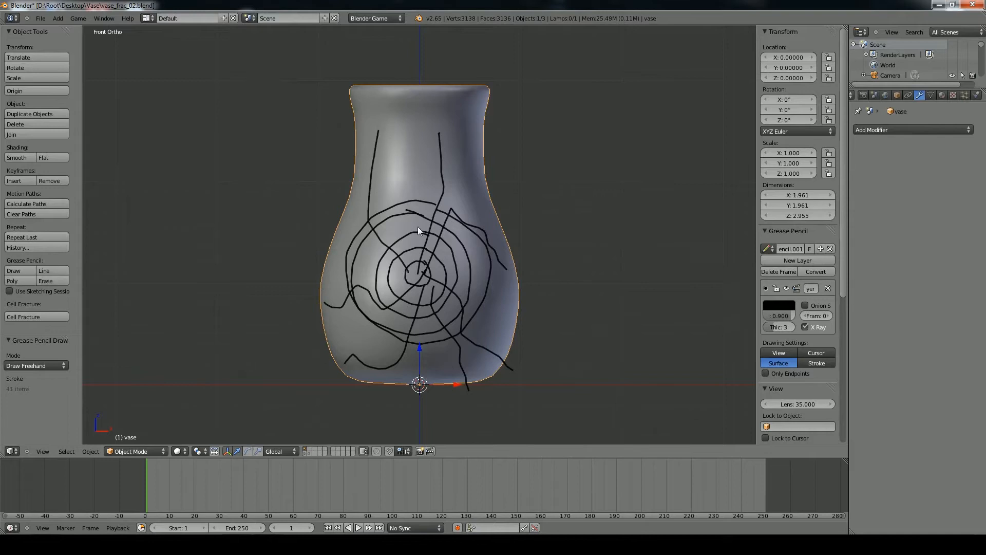
mouse_move(418, 267)
left_mouse_down()
mouse_move(394, 167)
mouse_move(427, 116)
left_mouse_up()
Step: Draw concentric grease pencil rings around the belly on the back of the vase in the back view
middle_click_drag(332, 211, 560, 224)
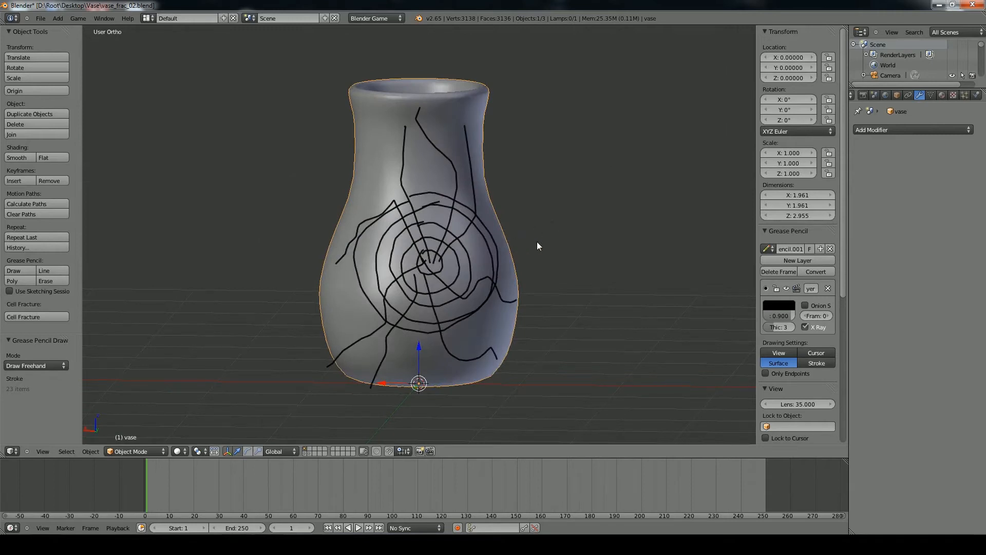
key("ctrl+KP_1")
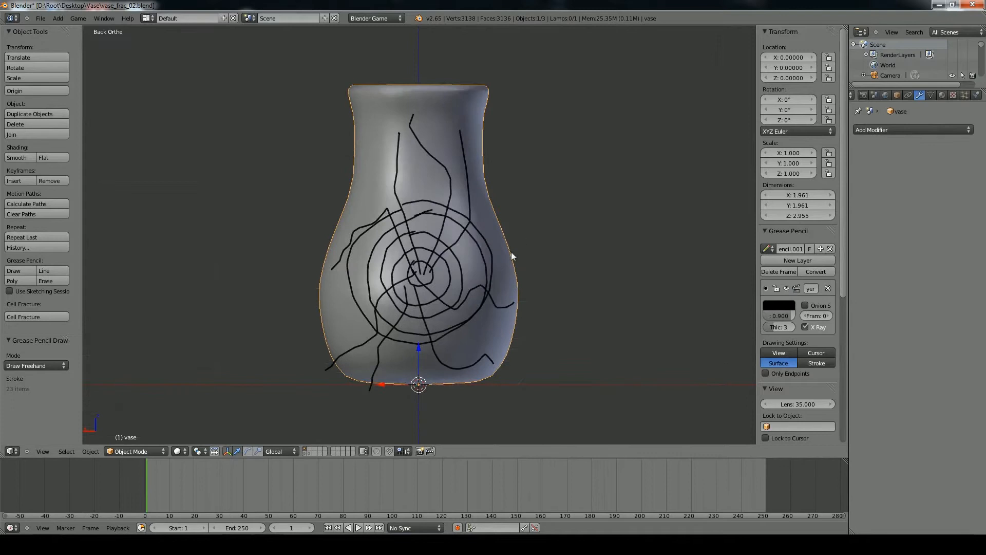
mouse_move(435, 260)
left_mouse_down()
mouse_move(425, 252)
mouse_move(443, 275)
mouse_move(428, 255)
left_mouse_up()
left_click_drag(427, 266, 433, 276)
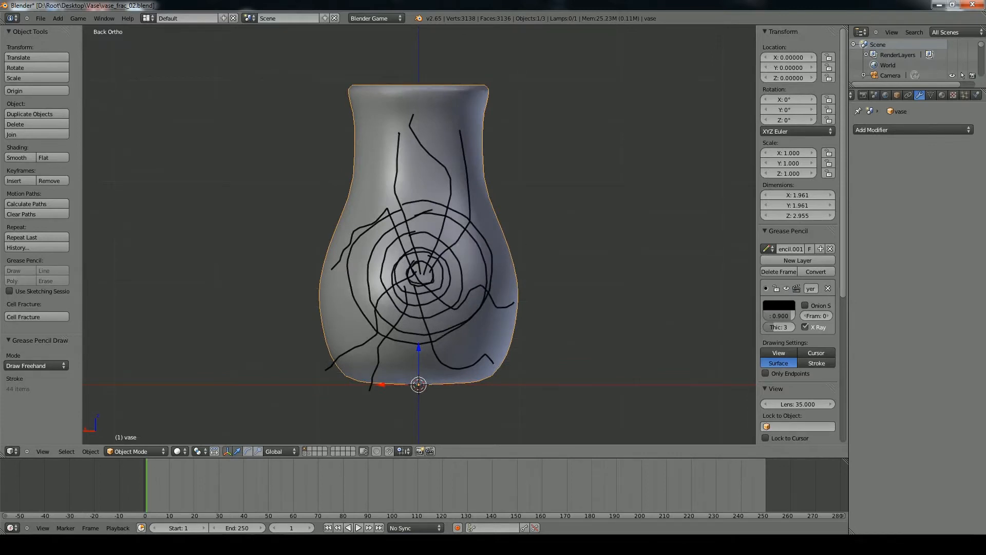
mouse_move(440, 238)
left_mouse_down()
mouse_move(393, 310)
mouse_move(432, 227)
mouse_move(351, 288)
mouse_move(483, 284)
mouse_move(408, 205)
mouse_move(352, 252)
mouse_move(438, 348)
mouse_move(456, 199)
mouse_move(414, 179)
left_mouse_up()
mouse_move(422, 169)
left_mouse_down()
mouse_move(399, 172)
mouse_move(344, 326)
mouse_move(478, 358)
mouse_move(485, 221)
mouse_move(409, 173)
left_mouse_up()
Step: Draw grease pencil crack lines radiating from the back rings' centre toward the neck and base
mouse_move(424, 267)
left_mouse_down()
mouse_move(442, 159)
mouse_move(424, 119)
left_mouse_up()
mouse_move(416, 233)
left_mouse_down()
mouse_move(379, 110)
mouse_move(345, 278)
left_mouse_up()
left_click_drag(412, 281, 351, 360)
mouse_move(409, 290)
left_mouse_down()
mouse_move(410, 371)
mouse_move(481, 352)
left_mouse_up()
Step: Draw long irregular grease pencil lines across one side of the vase, linking the front and back patterns
mouse_move(396, 263)
middle_mouse_down()
mouse_move(473, 303)
mouse_move(509, 246)
middle_mouse_up()
left_click_drag(352, 221, 470, 260)
mouse_move(471, 93)
left_mouse_down()
mouse_move(416, 198)
mouse_move(426, 357)
left_mouse_up()
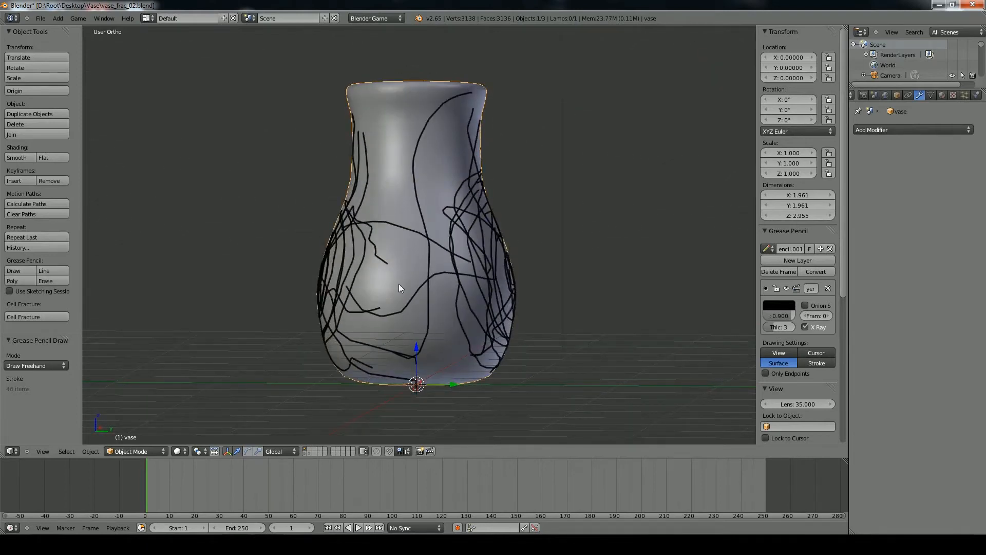
mouse_move(440, 114)
left_mouse_down()
mouse_move(441, 327)
mouse_move(400, 284)
left_mouse_up()
Step: Draw grease pencil crack lines across the underside of the vase
mouse_move(359, 252)
middle_mouse_down()
mouse_move(415, 246)
mouse_move(472, 160)
middle_mouse_up()
left_click_drag(471, 222, 472, 283)
left_click_drag(333, 226, 473, 258)
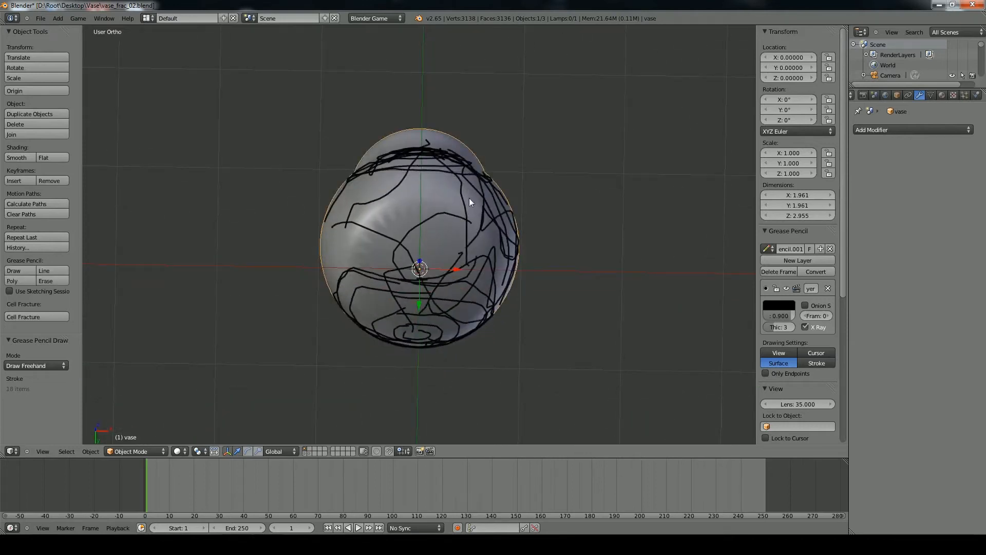
Step: Draw further grease pencil crack lines over the vase's remaining side, neck and rim
middle_click_drag(355, 239, 500, 293)
middle_click_drag(452, 243, 392, 368)
middle_click_drag(457, 359, 413, 333)
left_click_drag(413, 333, 464, 219)
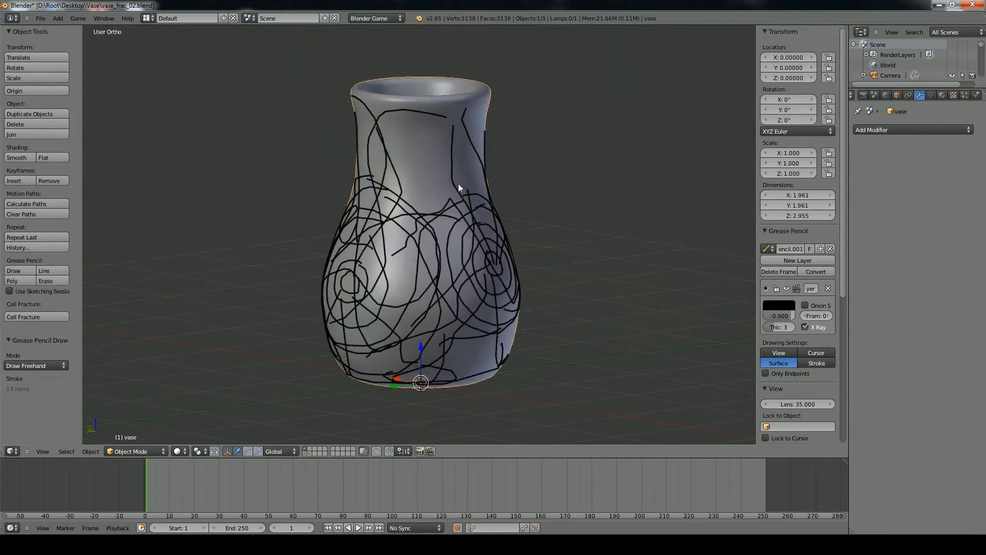
mouse_move(480, 261)
left_mouse_down()
mouse_move(425, 149)
mouse_move(445, 107)
left_mouse_up()
middle_click_drag(443, 103, 464, 196)
left_click_drag(470, 166, 450, 211)
middle_click_drag(450, 214, 445, 170)
mouse_move(430, 108)
left_mouse_down()
mouse_move(413, 134)
mouse_move(433, 96)
mouse_move(417, 176)
mouse_move(364, 215)
left_mouse_up()
middle_click_drag(385, 263, 707, 195)
middle_click_drag(641, 189, 439, 199)
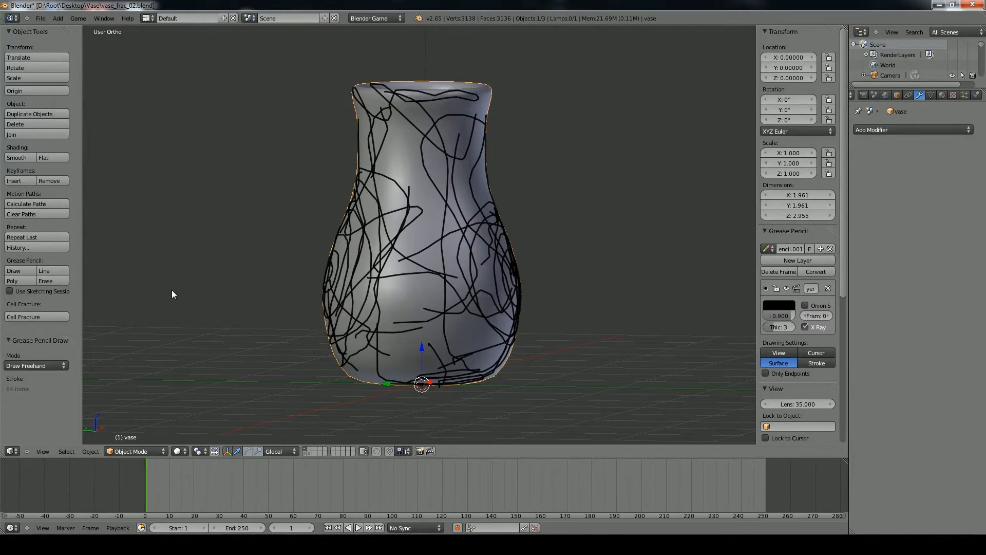
Step: Run Cell Fracture on the vase with Grease Pencil as the only point source
left_click(50, 316)
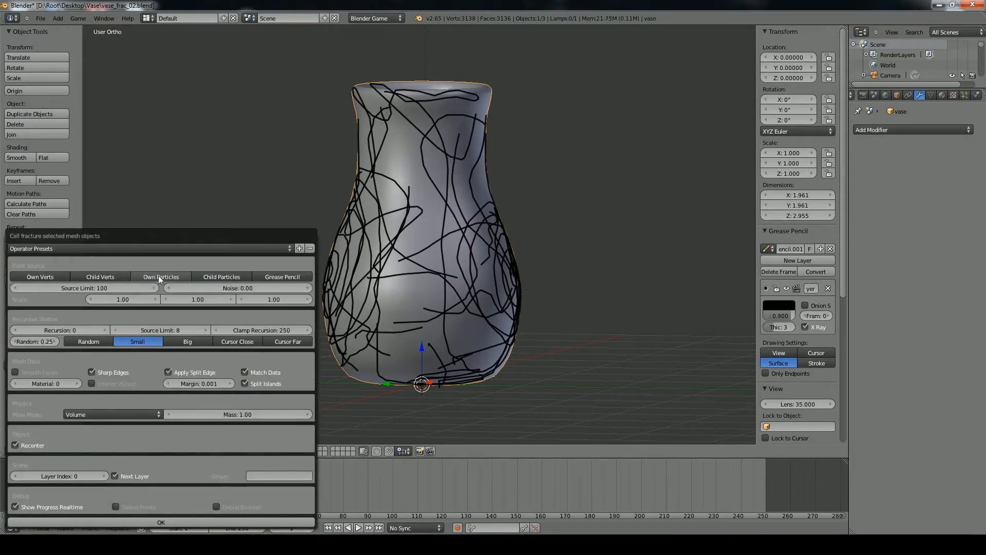
left_click(269, 277)
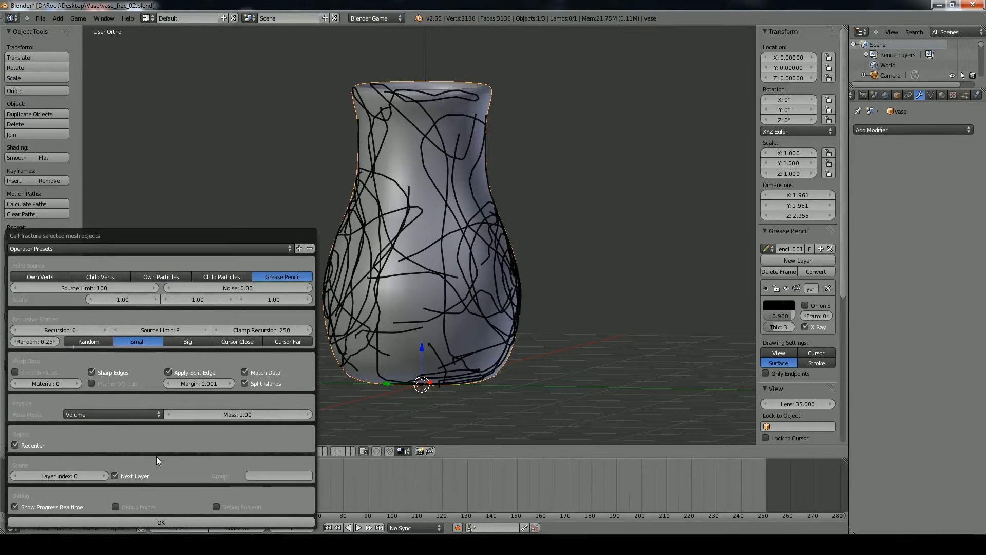
left_click(153, 520)
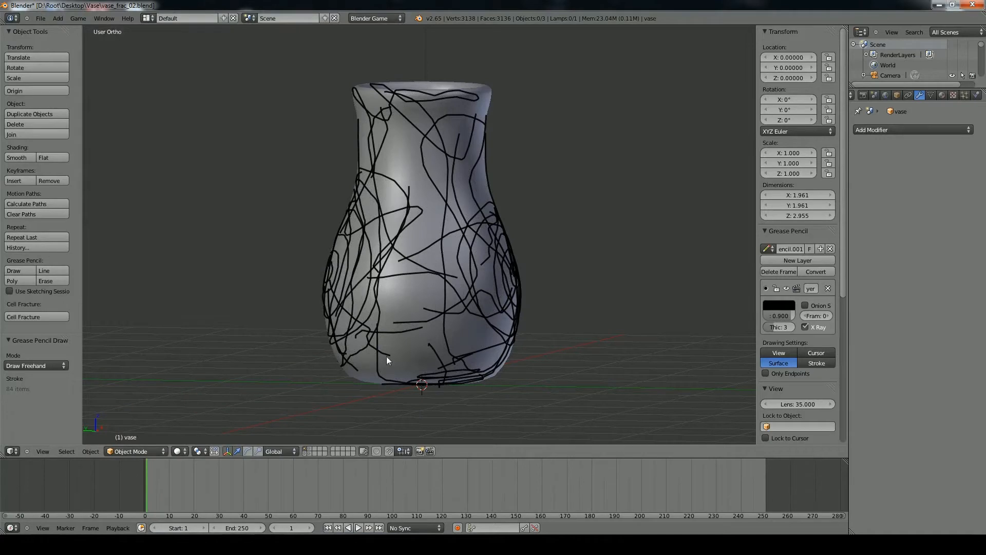
Step: Hide the grease pencil layer drawn over the vase
scroll(385, 356, "up", 5)
scroll(397, 354, "down", 3)
scroll(399, 354, "up", 1)
mouse_move(399, 355)
middle_mouse_down()
mouse_move(408, 347)
mouse_move(392, 416)
mouse_move(373, 405)
mouse_move(442, 316)
mouse_move(459, 304)
mouse_move(482, 317)
middle_mouse_up()
scroll(373, 405, "down", 3)
scroll(377, 418, "down", 1)
scroll(429, 314, "up", 2)
scroll(429, 314, "up", 2)
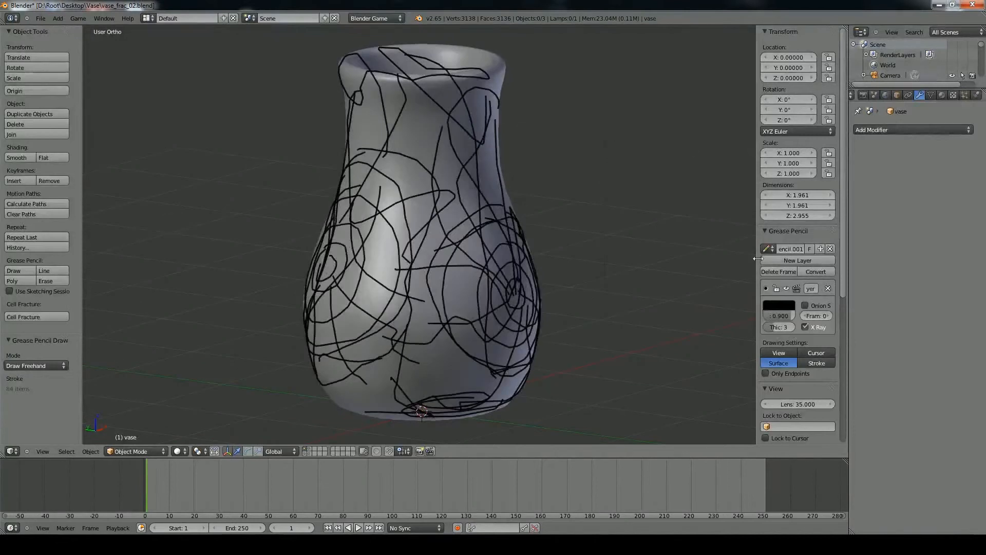
left_click(786, 288)
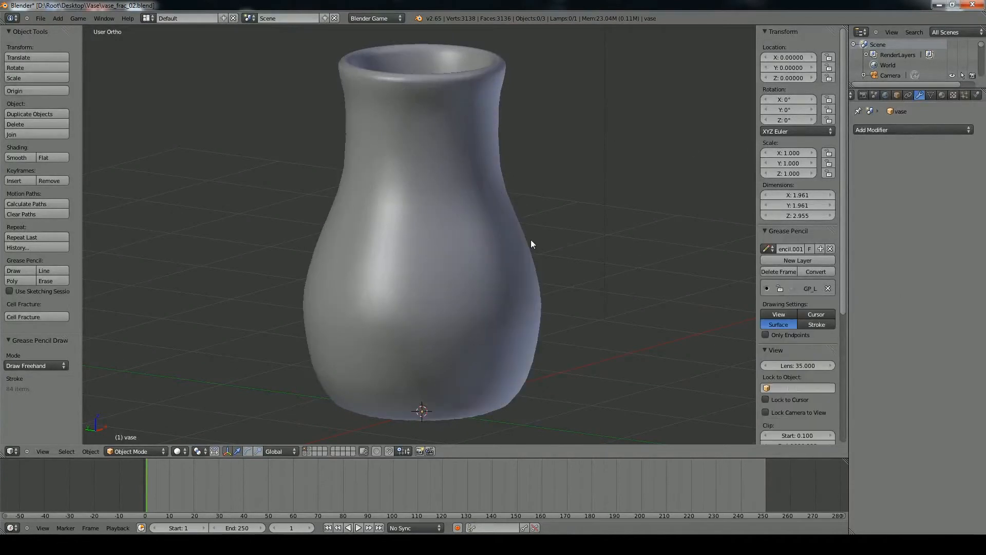
middle_click_drag(538, 243, 564, 278)
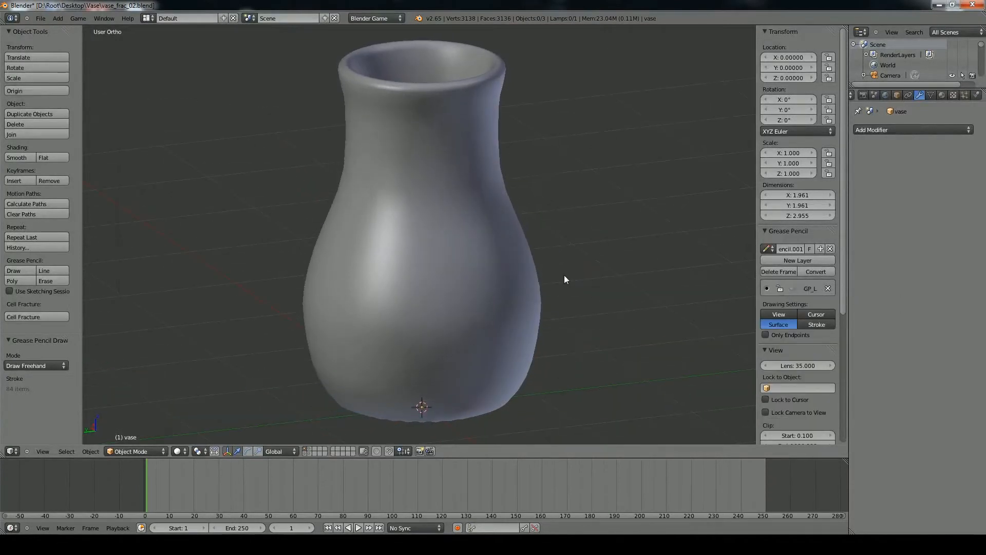
Step: Show the second scene layer and examine the fractured vase pieces from several sides
left_click(312, 451)
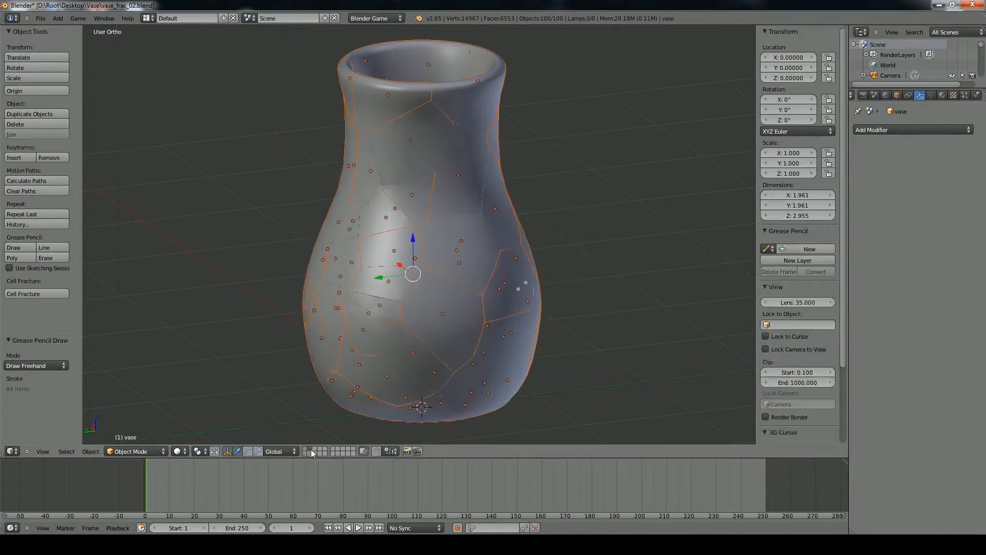
middle_click_drag(516, 249, 353, 270)
scroll(534, 296, "up", 3)
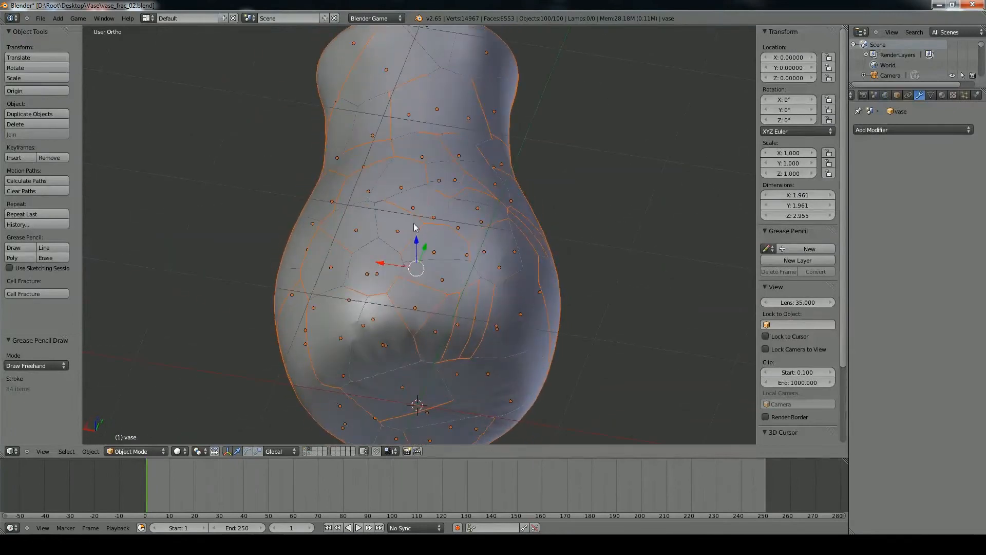
middle_click_drag(416, 227, 411, 293)
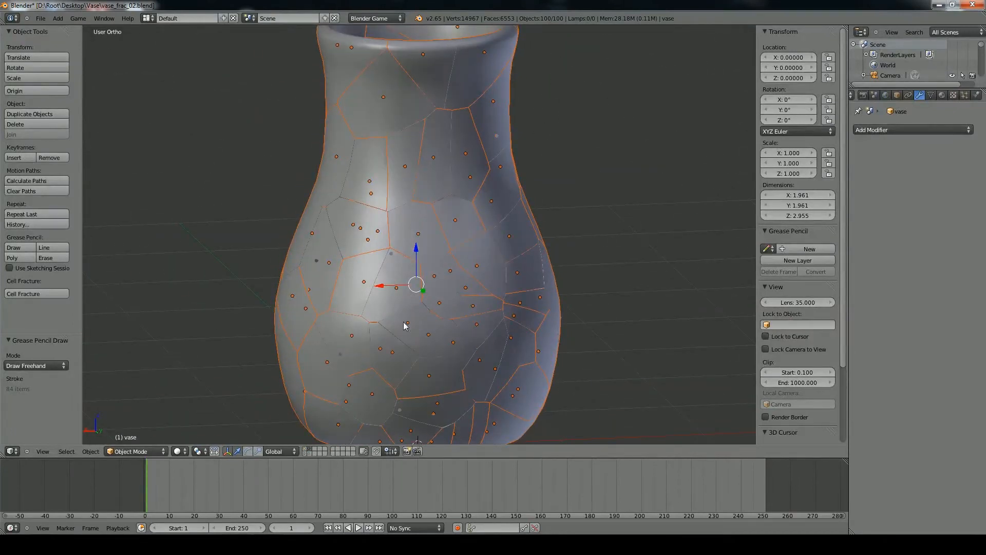
scroll(291, 343, "down", 3)
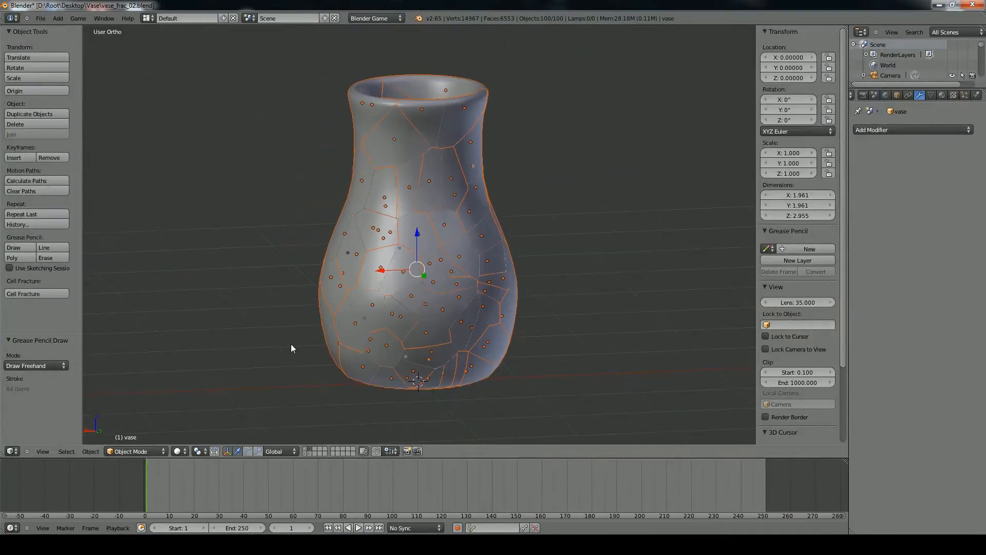
Step: Display the block-shaped fracture cells around the vase and examine them in wireframe and solid shading
left_click(310, 451)
key("z")
middle_click_drag(445, 282, 460, 267)
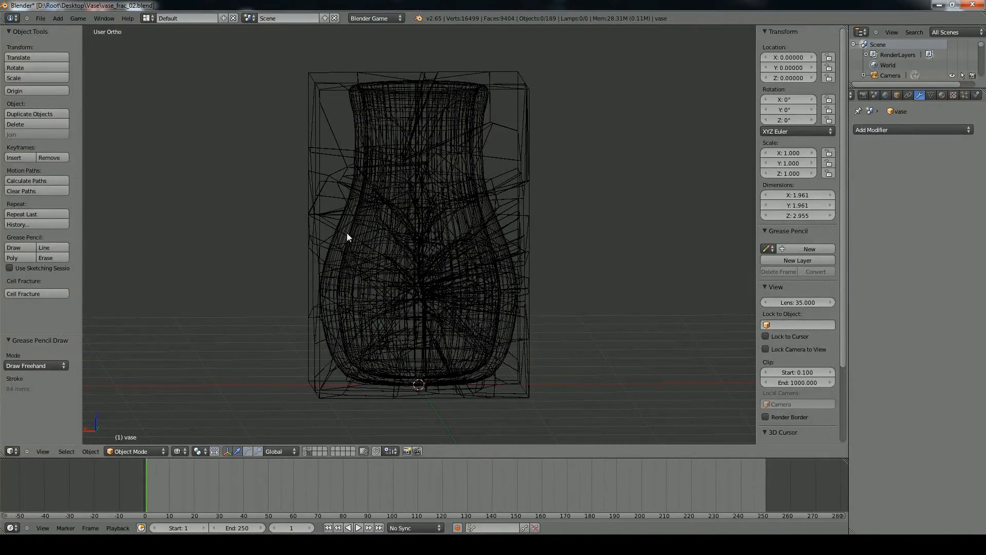
key("z")
mouse_move(353, 158)
middle_mouse_down()
mouse_move(379, 182)
mouse_move(389, 169)
middle_mouse_up()
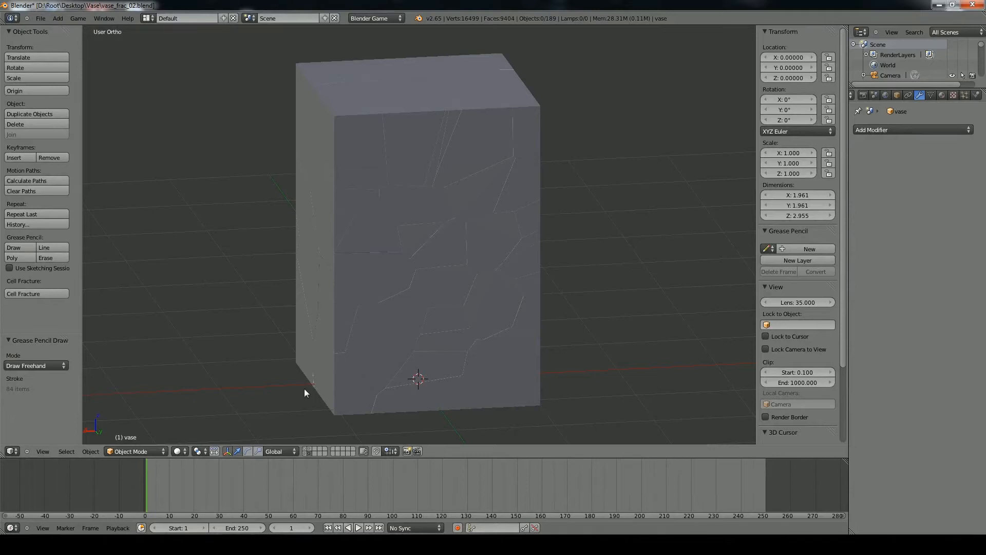
middle_click_drag(436, 272, 380, 322)
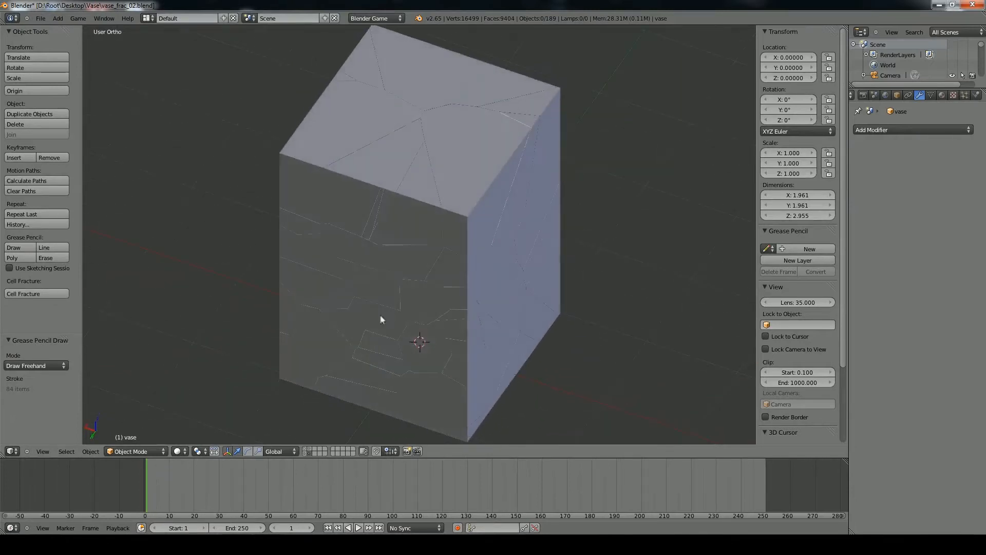
Step: Show the first scene layer and select the entire mesh of the original vase in Edit Mode
left_click(305, 453)
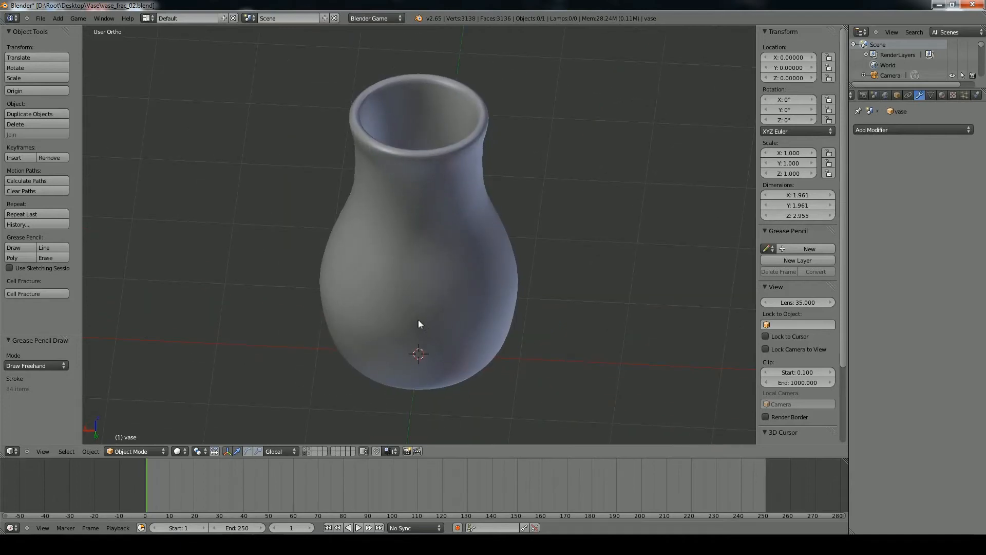
middle_click_drag(397, 328, 411, 300)
scroll(476, 306, "up", 2)
middle_click_drag(476, 306, 437, 291)
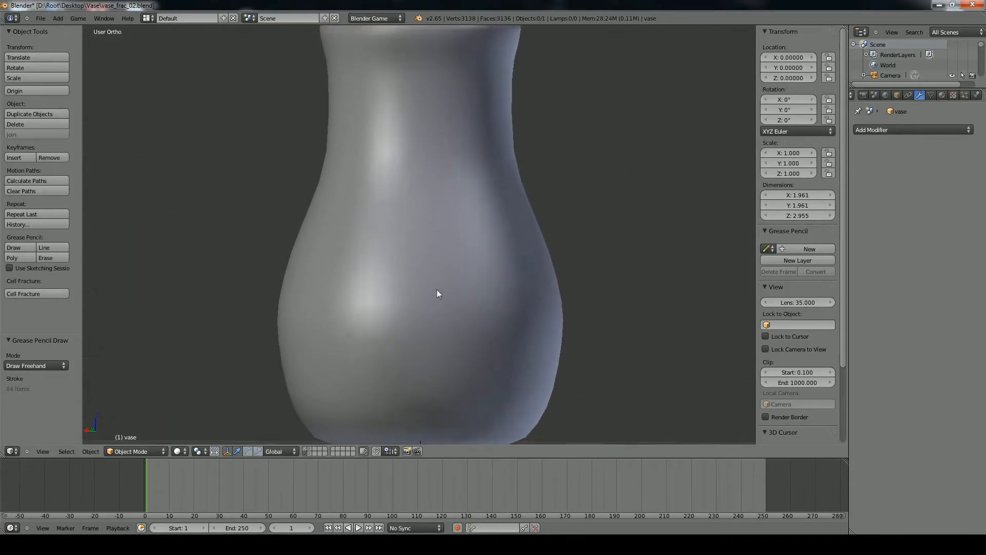
right_click(473, 281)
scroll(401, 267, "down", 4)
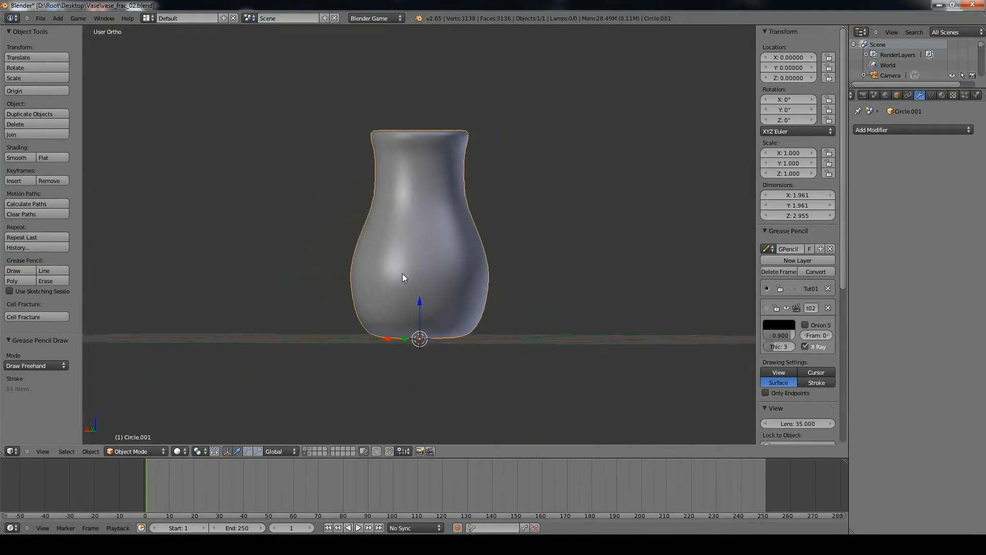
scroll(402, 273, "up", 1)
key("Tab")
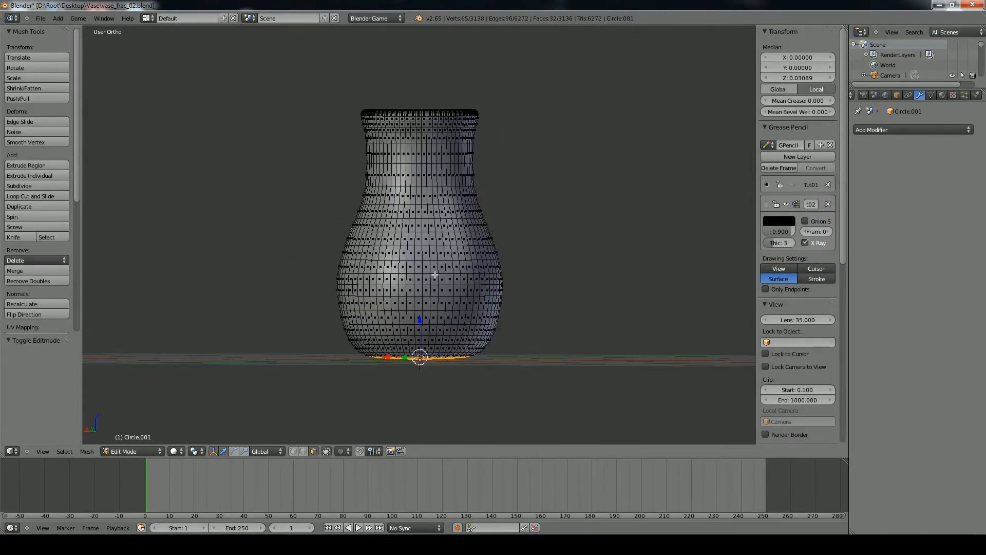
key("a")
scroll(434, 276, "down", 2)
scroll(431, 276, "up", 3)
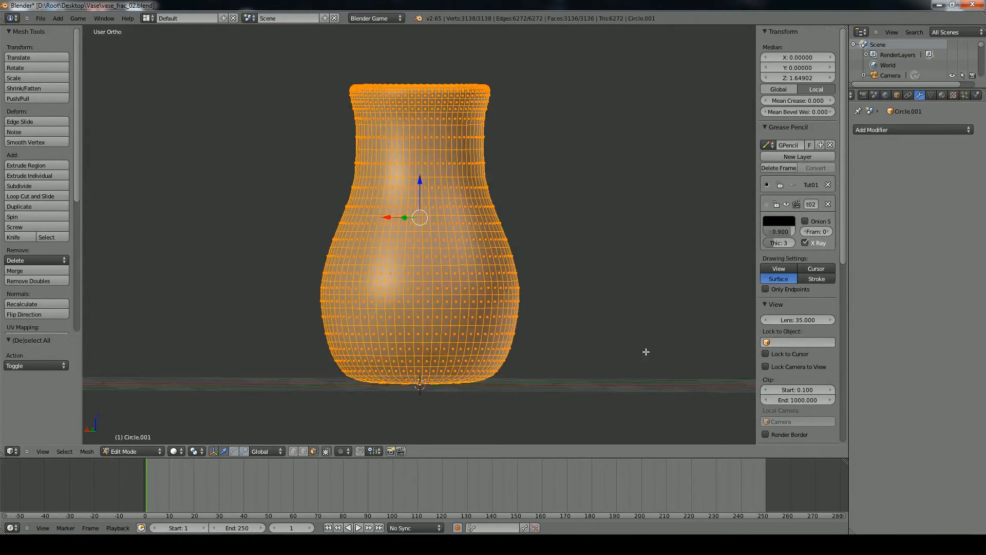
Step: Turn on the display of face normals for the vase mesh
scroll(785, 366, "down", 7)
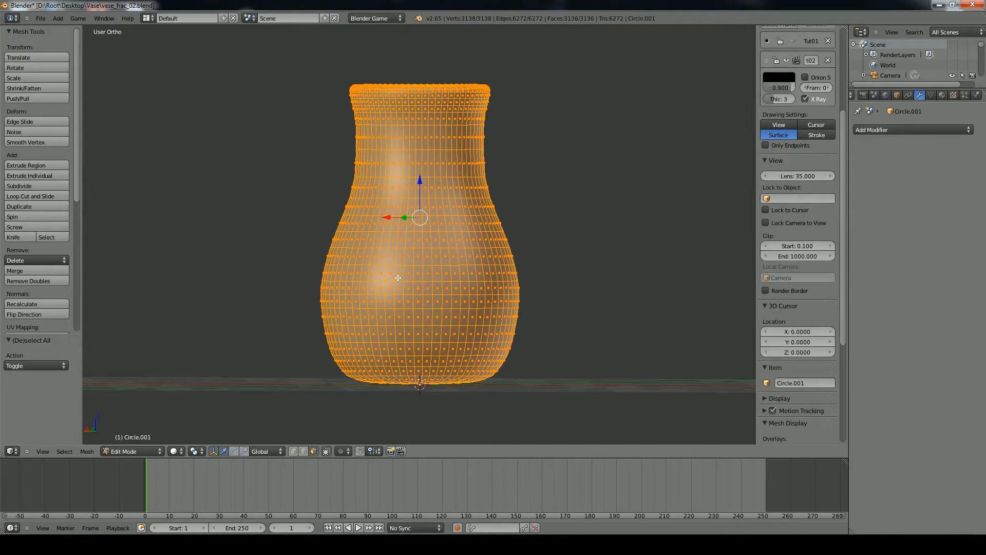
scroll(786, 297, "down", 8)
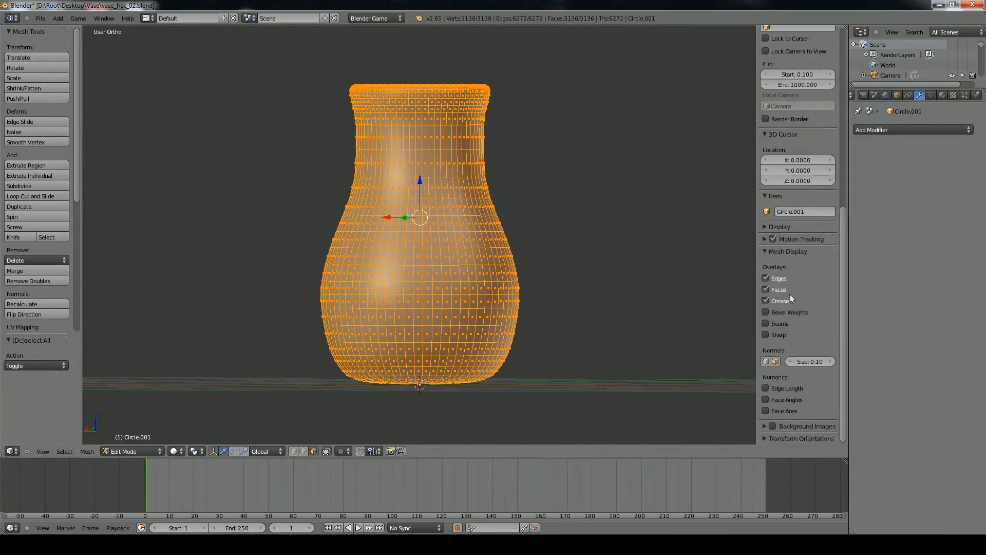
left_click(775, 361)
middle_click_drag(506, 263, 503, 308)
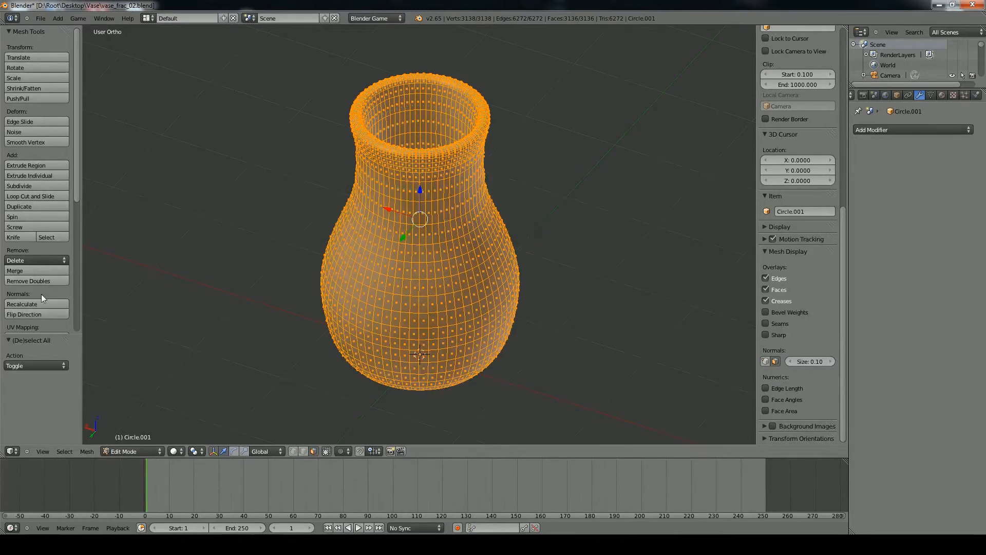
Step: Flip the direction of the selected vase normals, examine them around the vase, and return to Object Mode
left_click(44, 316)
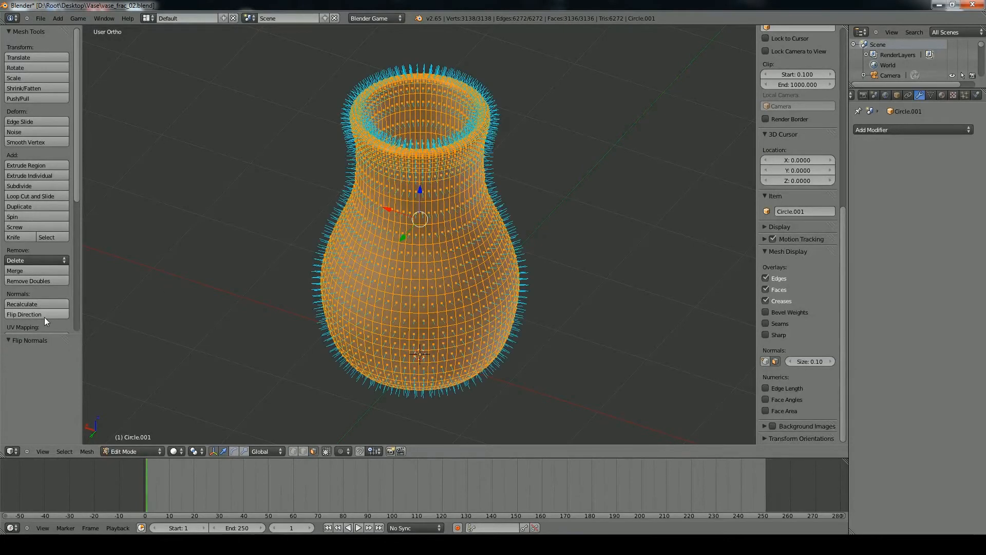
middle_click_drag(440, 224, 420, 200)
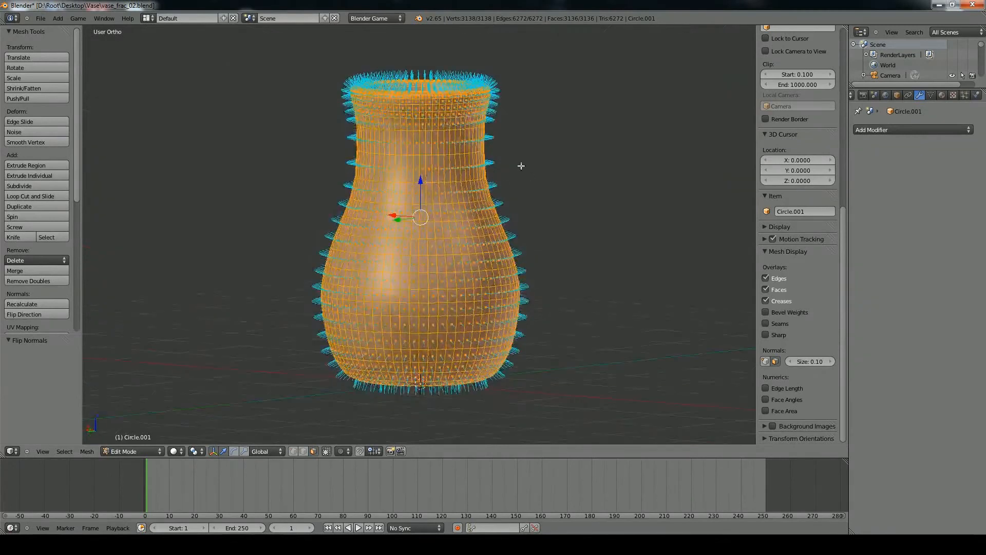
middle_click_drag(522, 165, 532, 184)
middle_click_drag(432, 236, 427, 203)
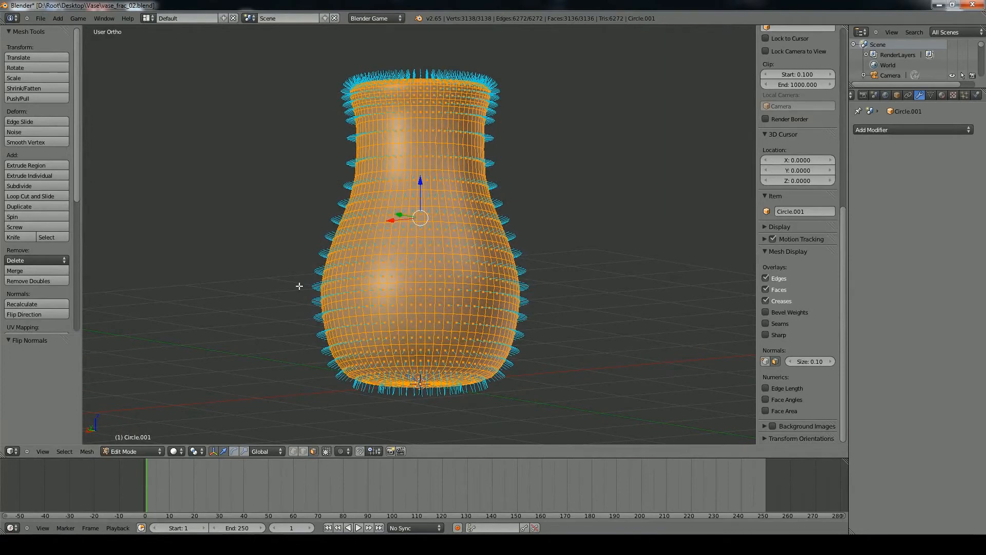
key("Tab")
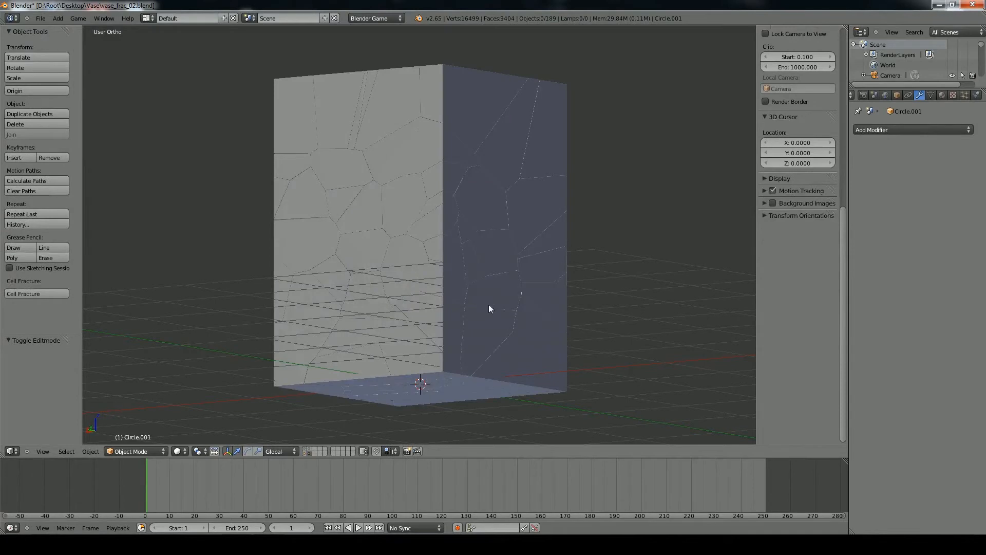
Step: Show the second scene layer with the fractured vase pieces and look at them in front view
middle_click_drag(488, 304, 346, 423)
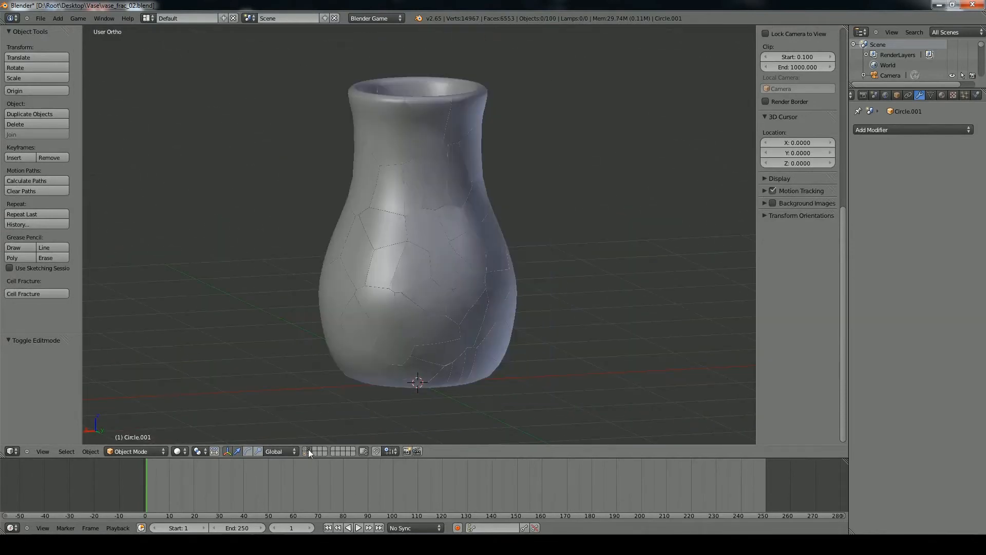
middle_click_drag(456, 282, 431, 262)
scroll(432, 262, "down", 6)
middle_click_drag(457, 322, 447, 275)
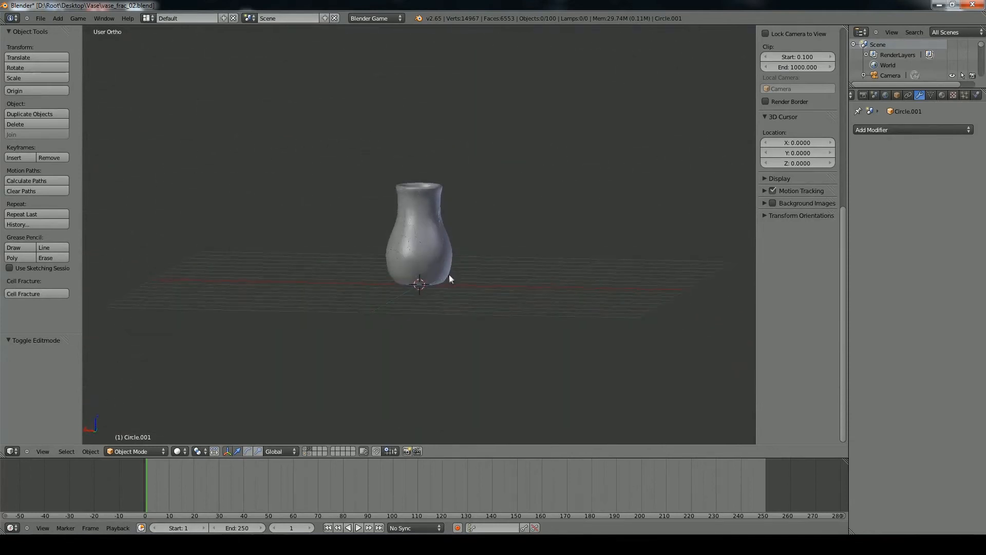
scroll(446, 275, "up", 3)
key("KP_1")
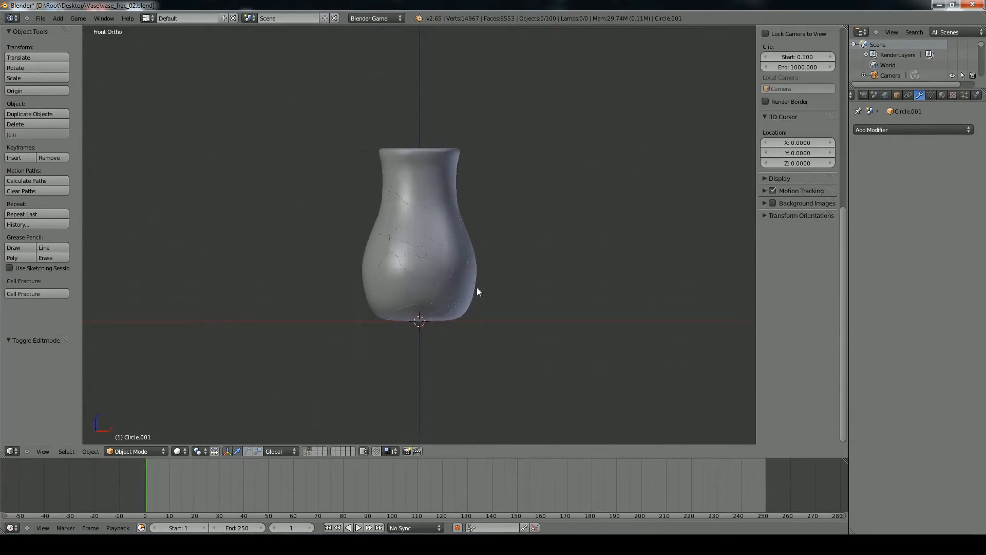
Step: Select all fractured vase pieces and make a piece near the middle of the vase's front the active object
key("a")
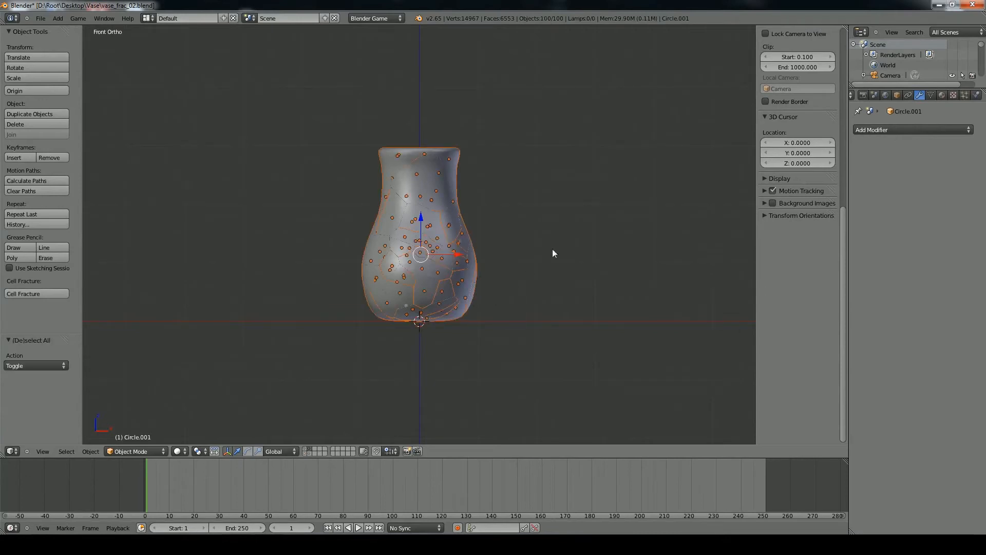
middle_click_drag(522, 224, 460, 234)
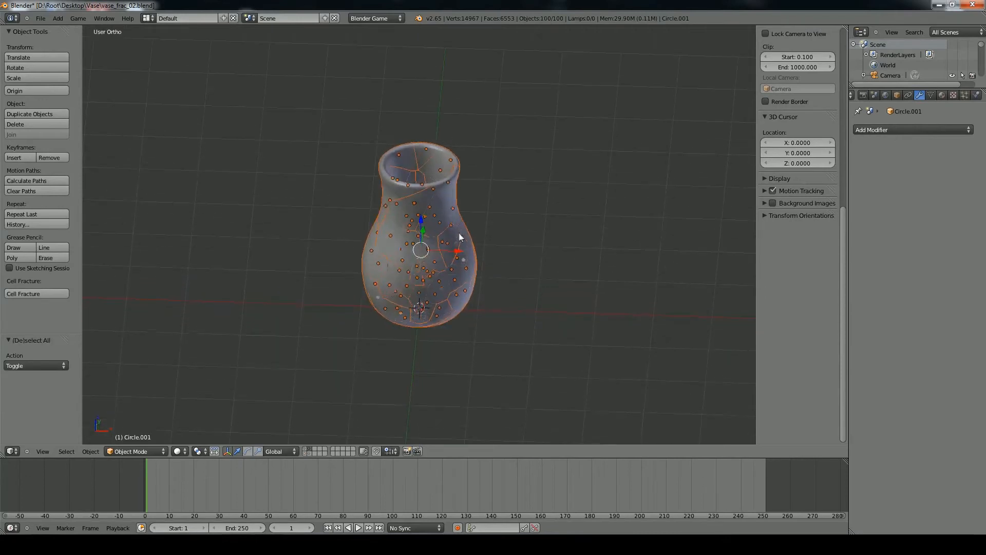
key("KP_1")
scroll(447, 251, "up", 5)
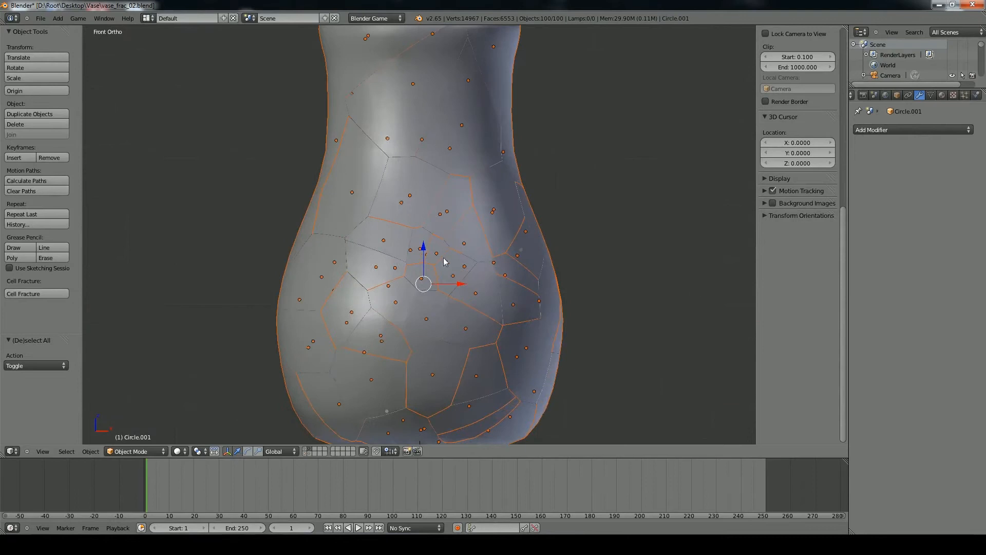
right_click(431, 321, "shift")
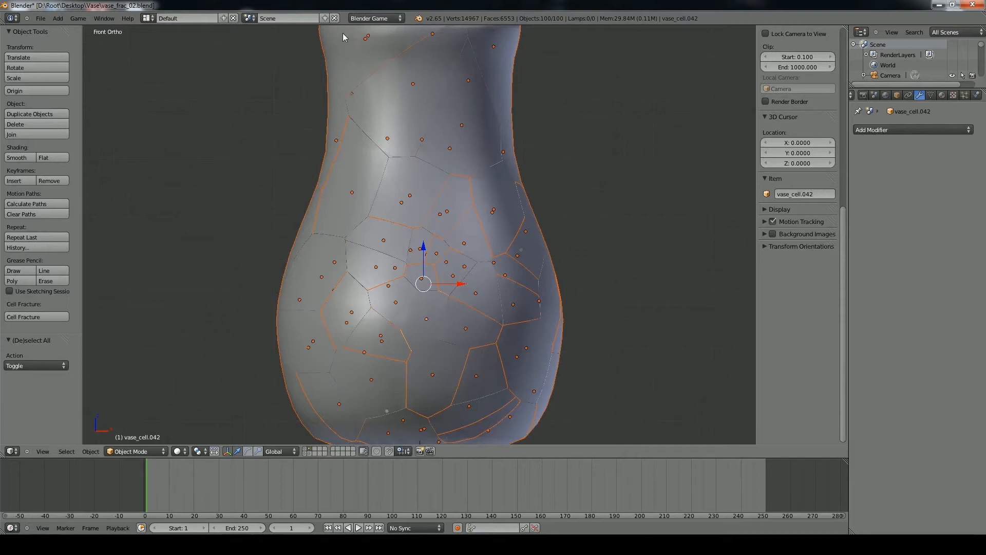
Step: Choose Blender Game as the engine and open the physics settings of the active vase piece
left_click(375, 18)
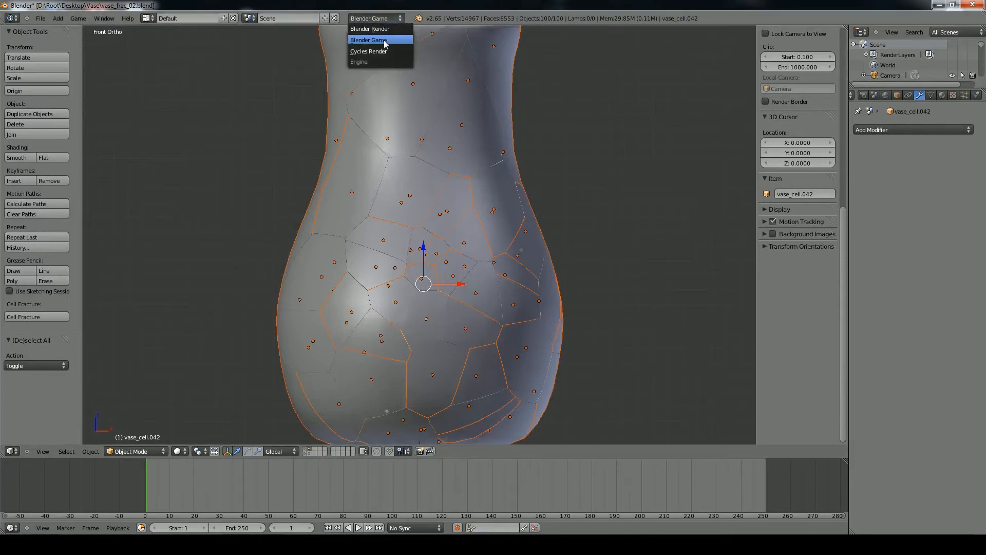
left_click(385, 40)
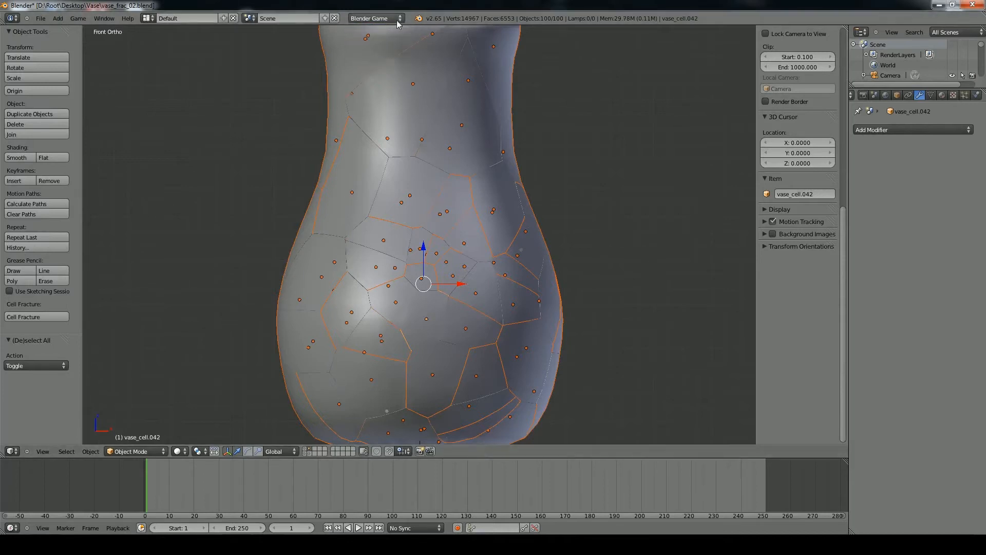
left_click(976, 94)
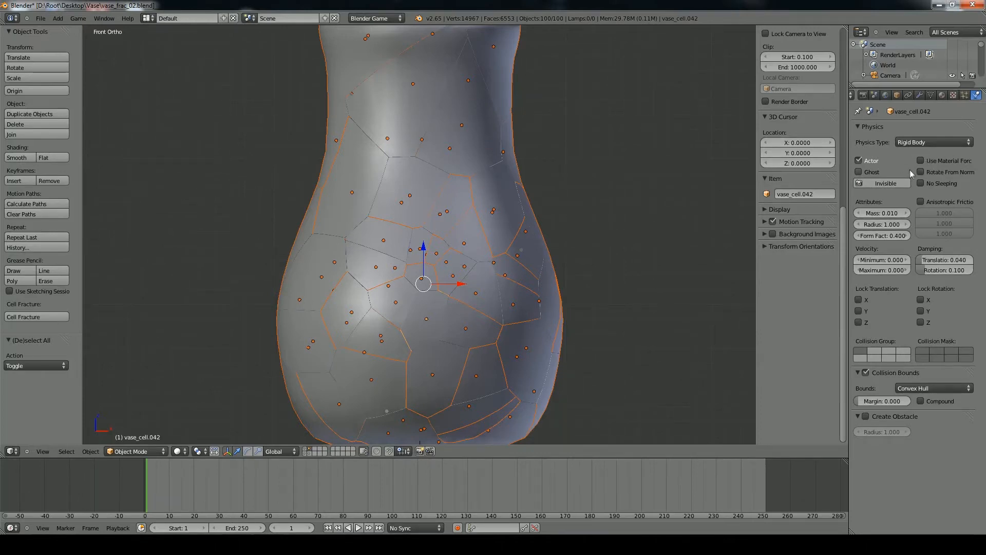
Step: Set the active vase piece's collision bounds to Convex Hull
scroll(594, 253, "up", 1)
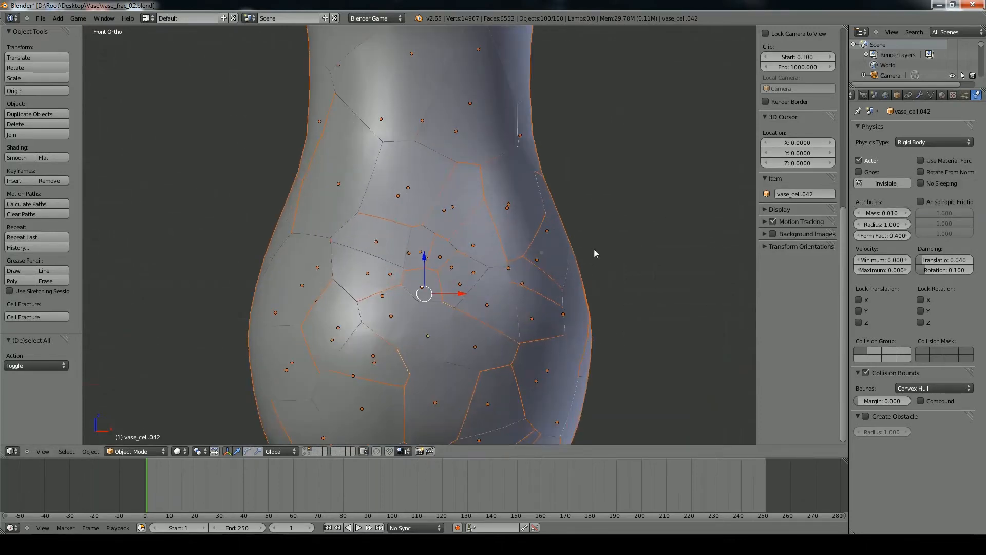
middle_click_drag(610, 298, 595, 216, "shift")
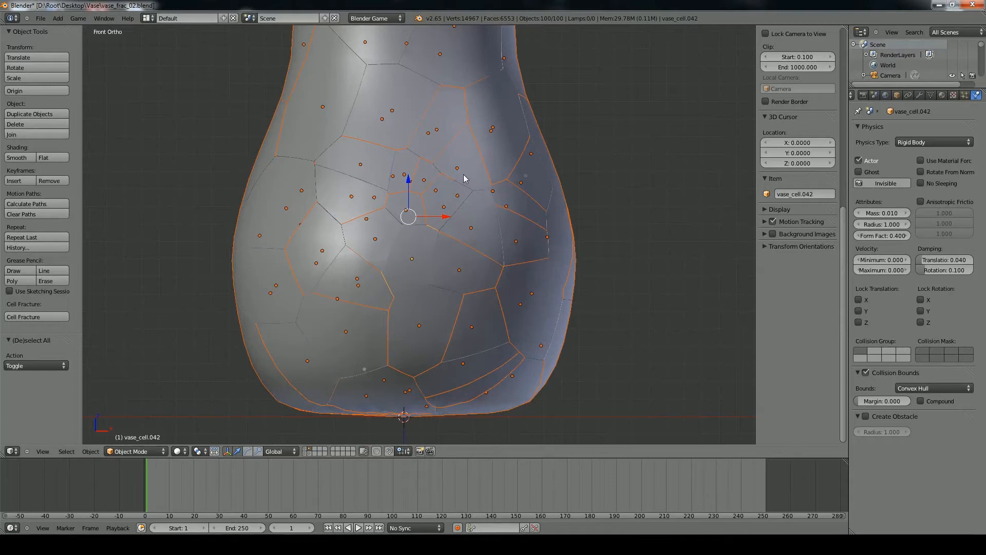
middle_click_drag(636, 259, 635, 229, "shift")
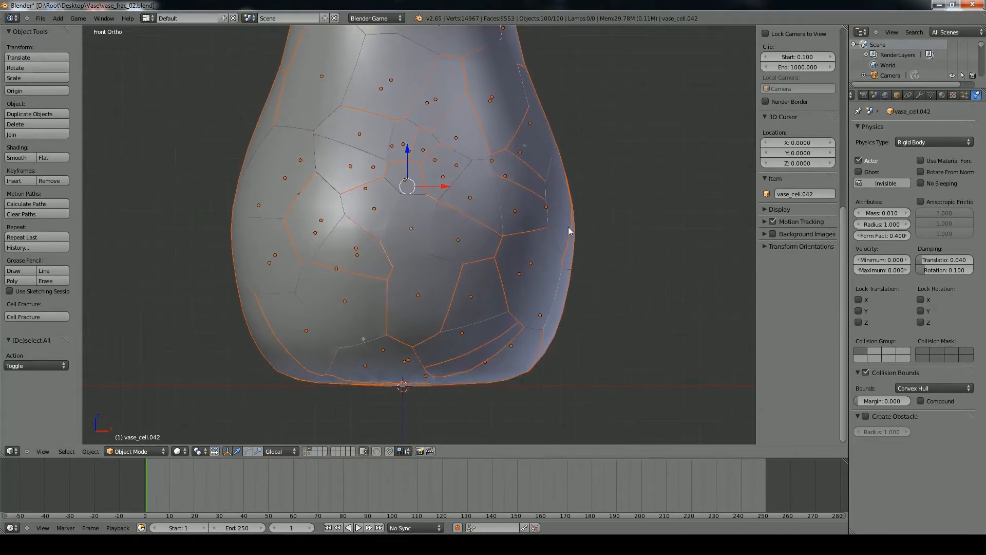
scroll(421, 212, "up", 2)
scroll(420, 214, "up", 3)
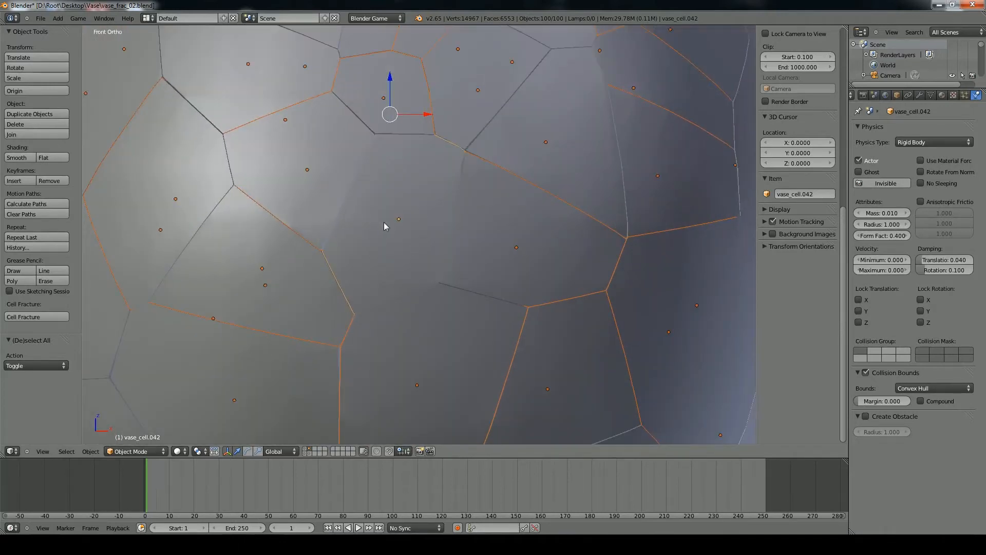
scroll(384, 222, "down", 3)
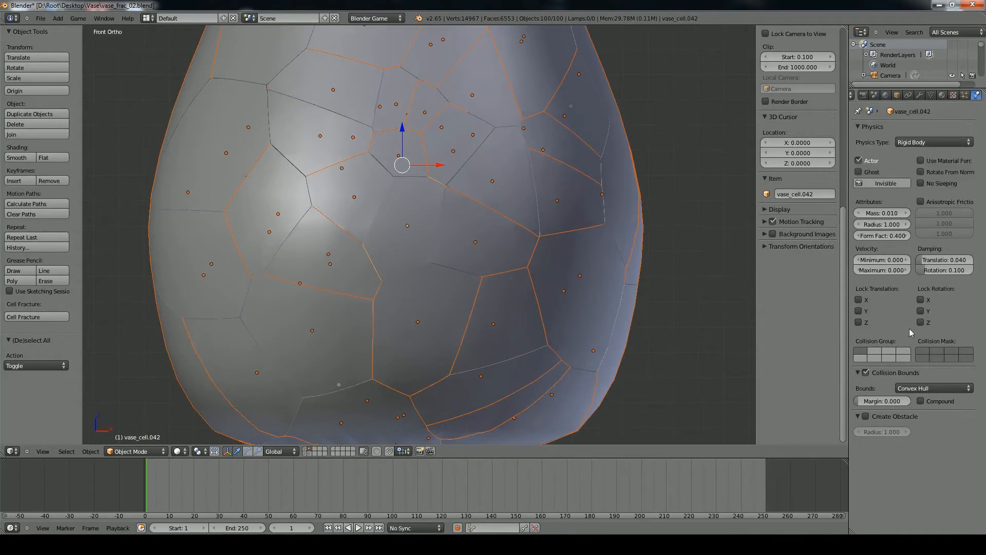
left_click(922, 389)
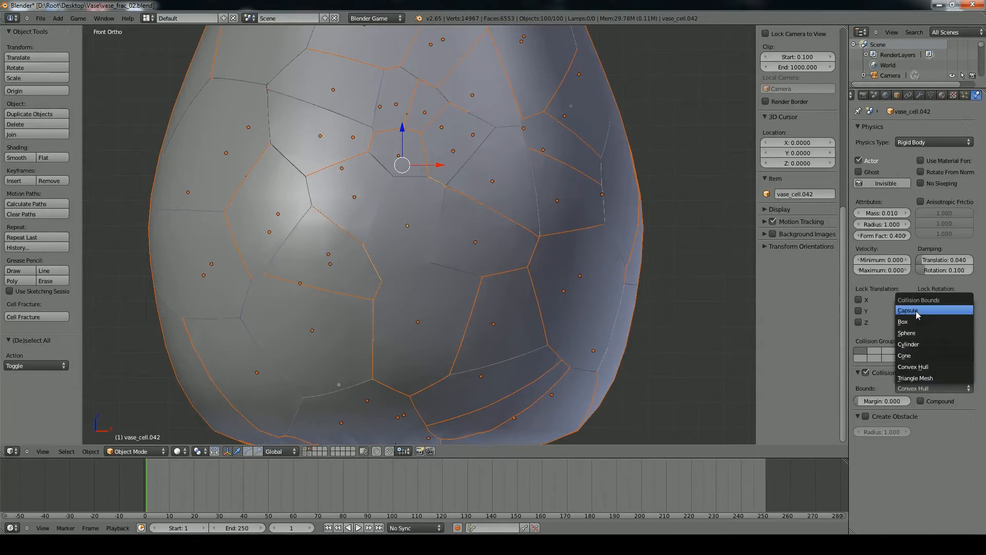
left_click(938, 367)
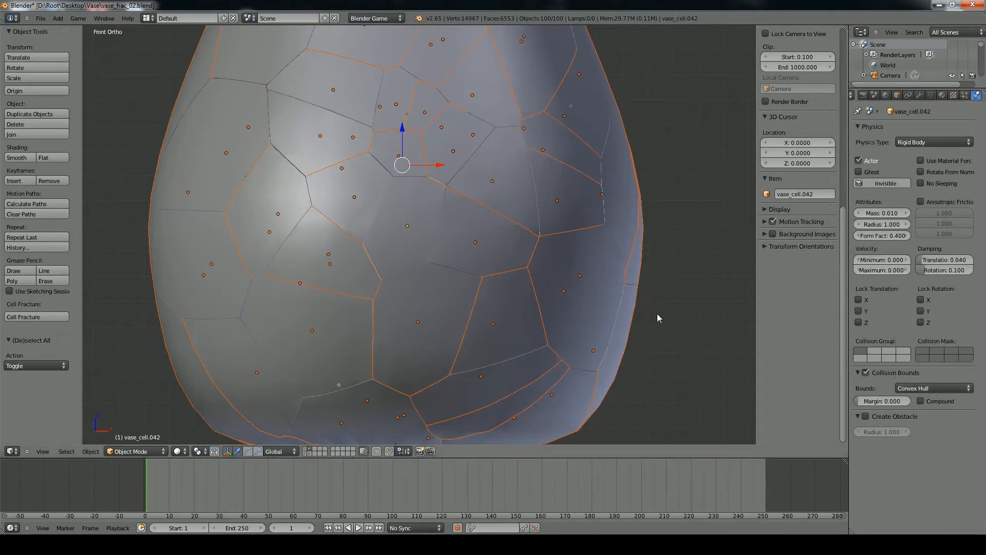
Step: Set the collision margin of the active vase piece to 0.001
left_click(882, 402)
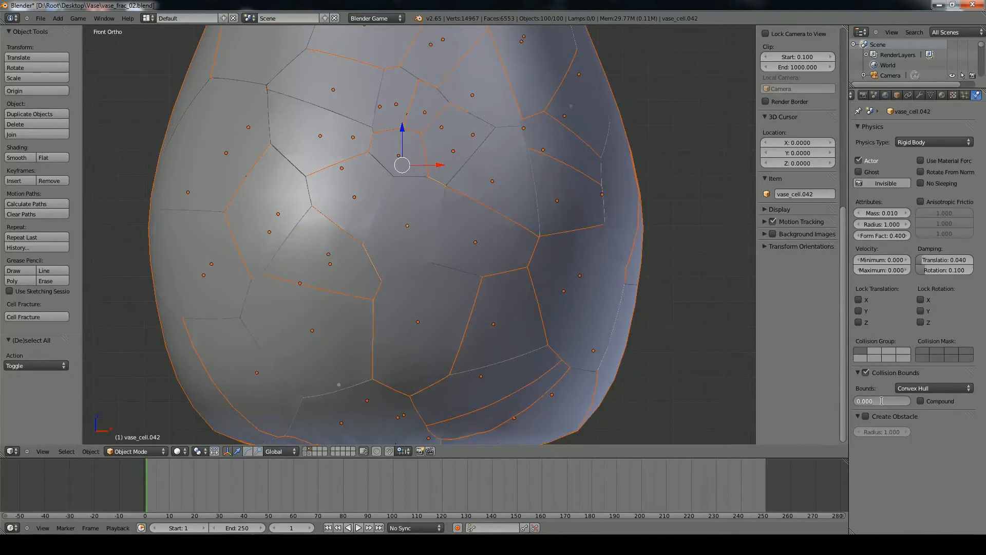
key("BackSpace")
key("BackSpace")
key("BackSpace")
key("BackSpace")
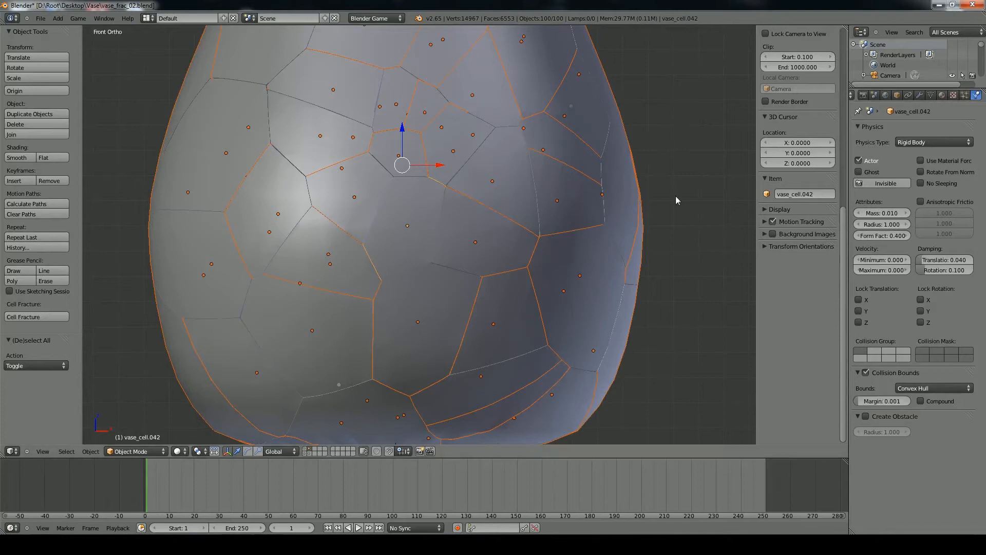
key("z")
key("z")
middle_click_drag(592, 219, 593, 235, "shift")
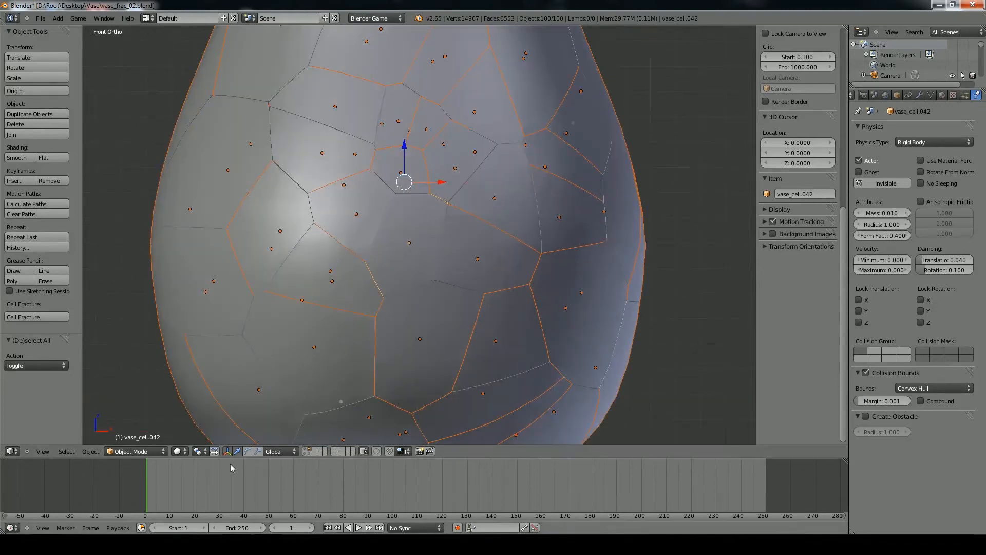
Step: Enlarge the timeline area below the 3D view and switch it to the Logic Editor
left_click_drag(232, 458, 234, 307)
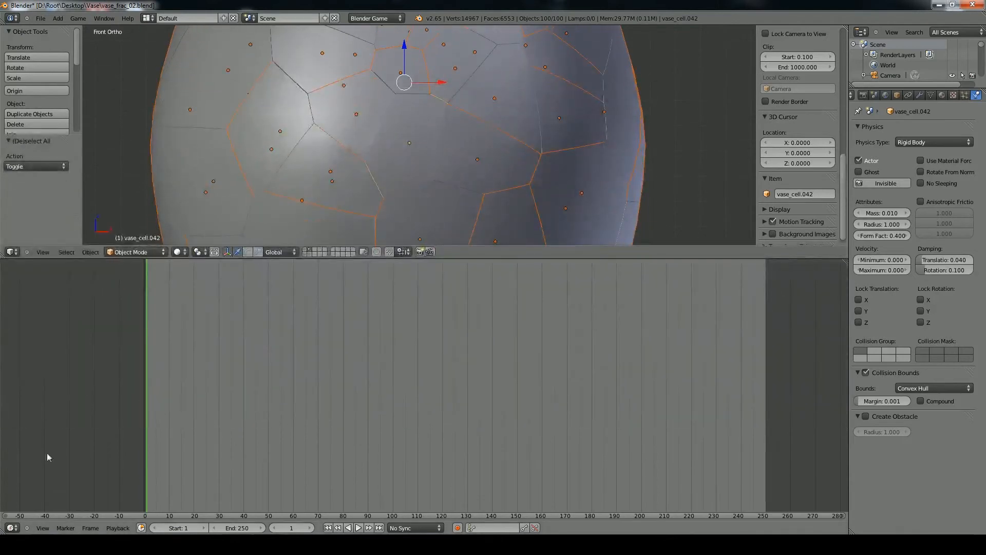
left_click(11, 527)
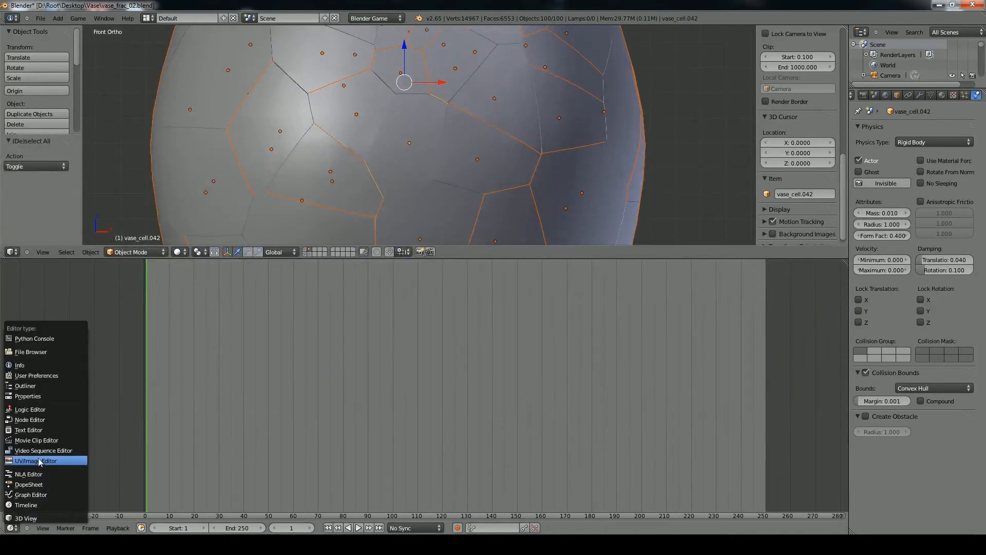
left_click(41, 409)
scroll(277, 343, "up", 4)
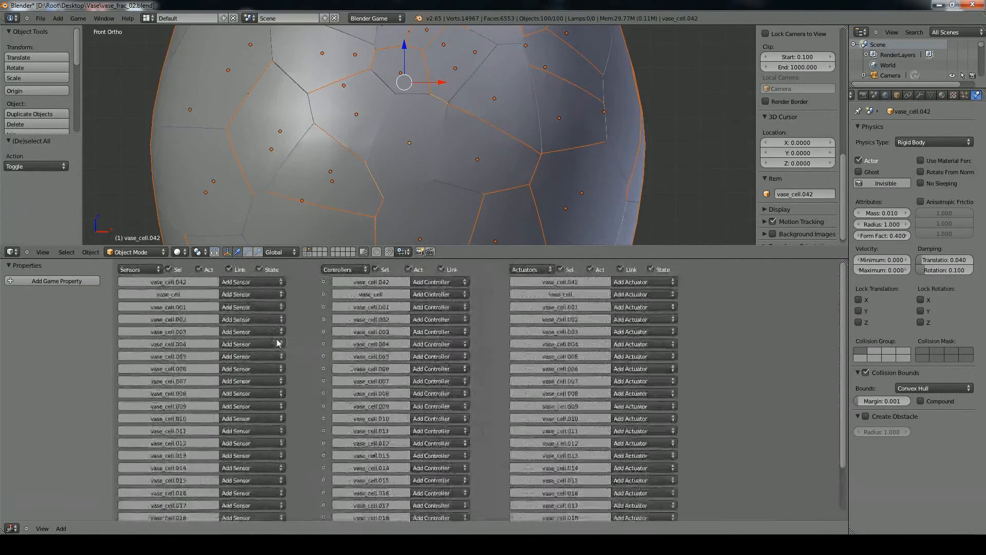
Step: Select only the front vase piece vase_cell.042 and add an Always sensor to it
middle_click_drag(329, 307, 388, 308)
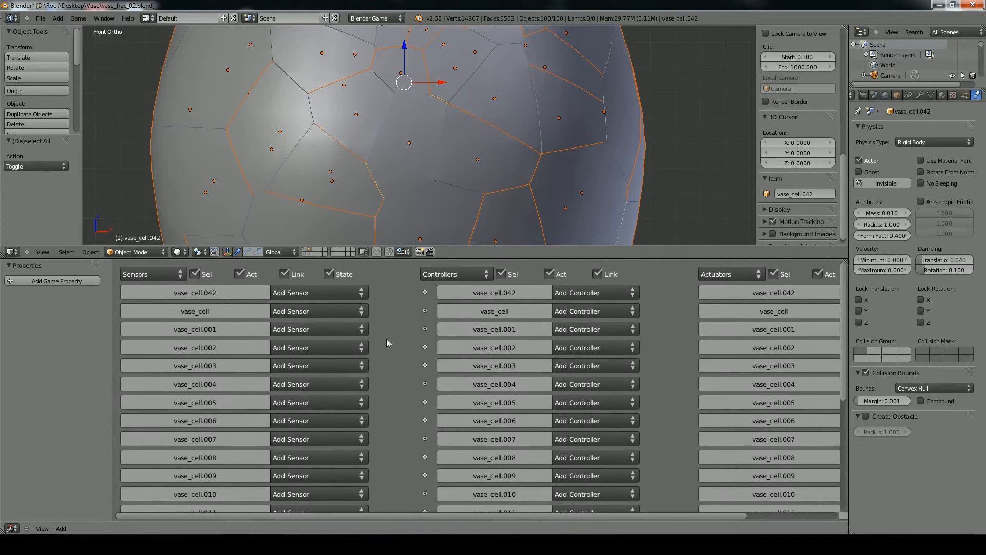
scroll(405, 338, "down", 1)
scroll(406, 331, "up", 1)
key("a")
right_click(402, 159)
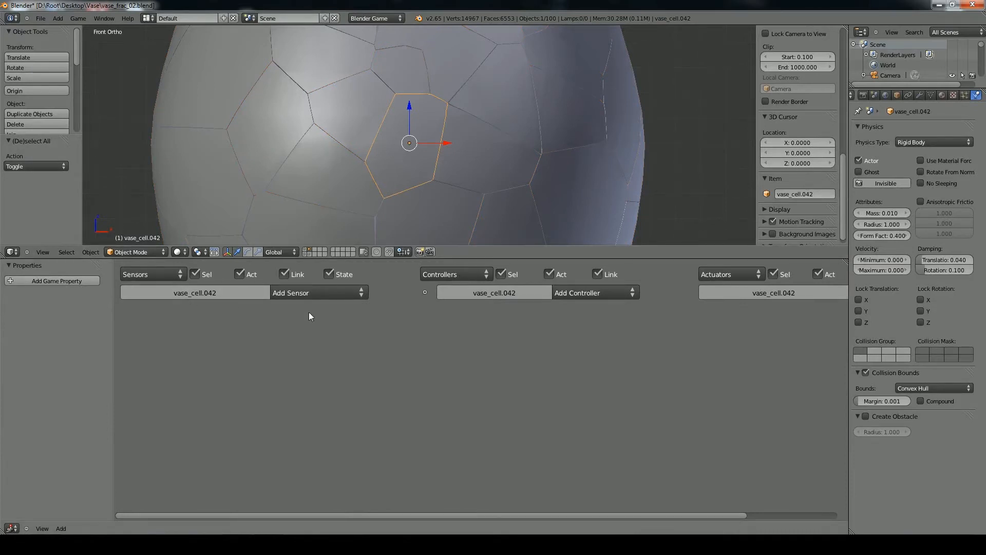
middle_click_drag(305, 328, 263, 325)
left_click(269, 290)
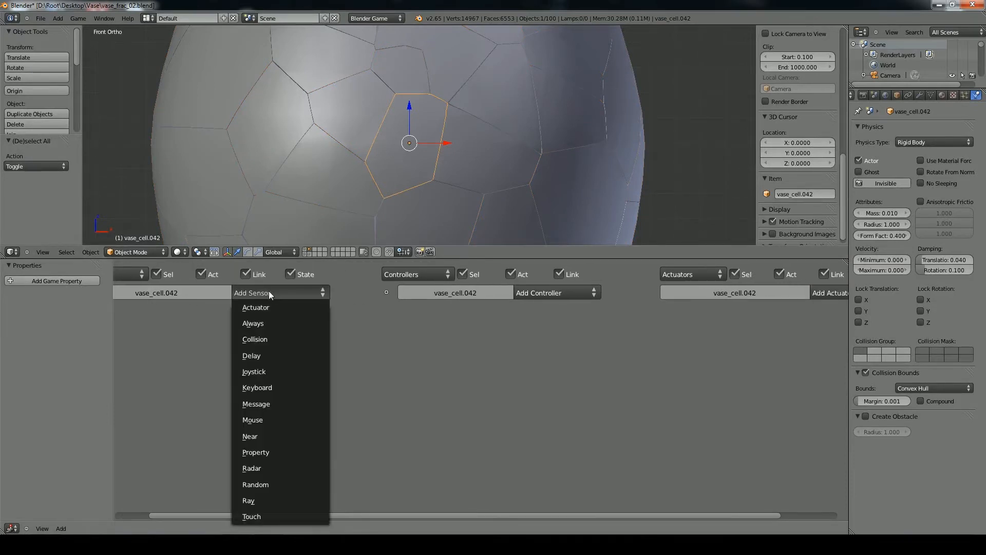
left_click(259, 324)
Step: Add an Edit Object actuator to the piece, set to Dynamics with the Suspend Dynamics operation
middle_click_drag(319, 329, 257, 329)
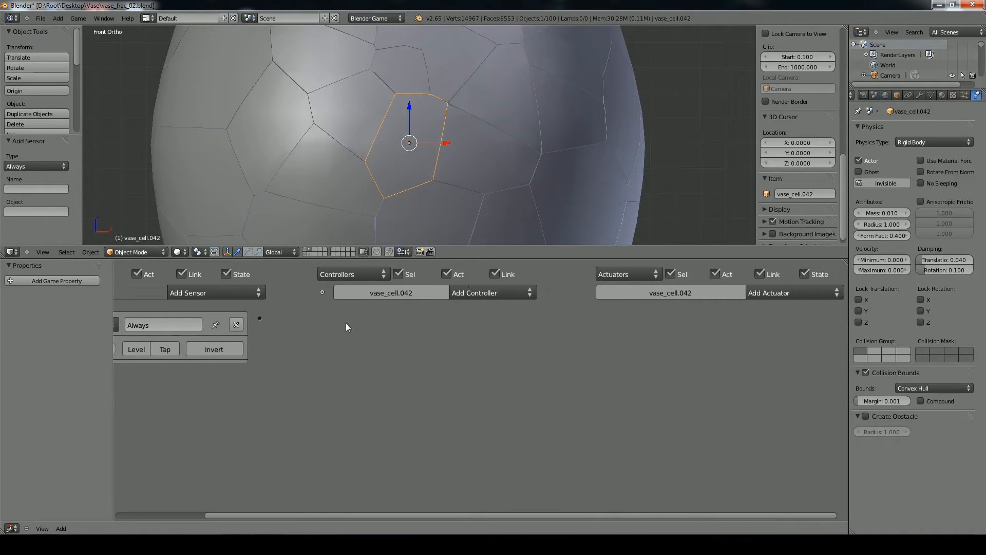
left_click(773, 293)
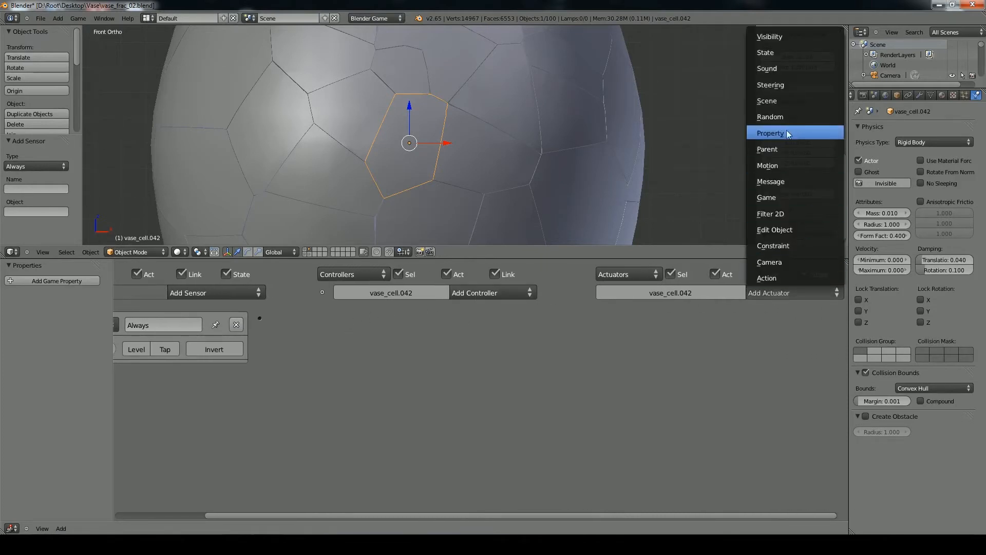
left_click(778, 230)
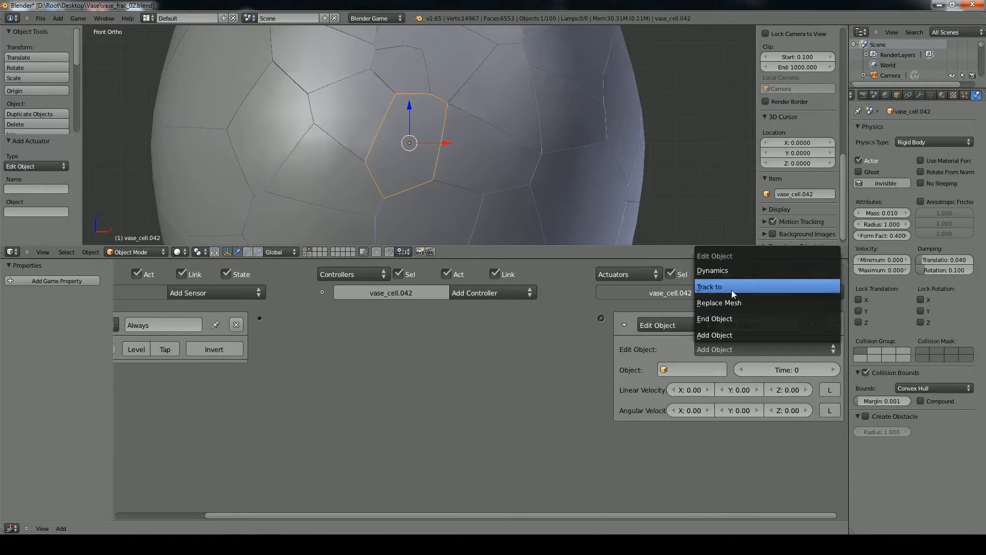
left_click(720, 270)
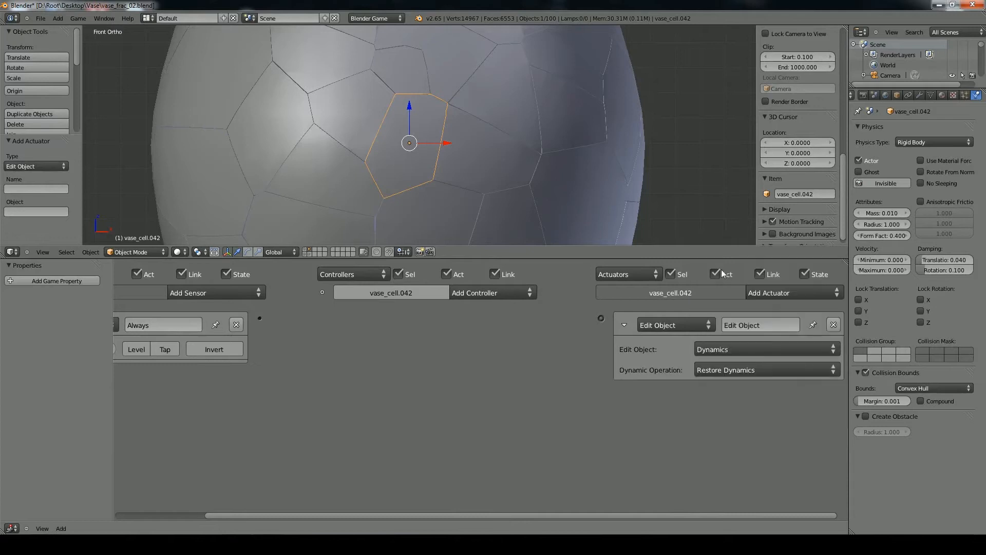
left_click(722, 372)
left_click(719, 341)
Step: Link the Always sensor through an And controller to the Suspend Dynamics actuator
key("Home")
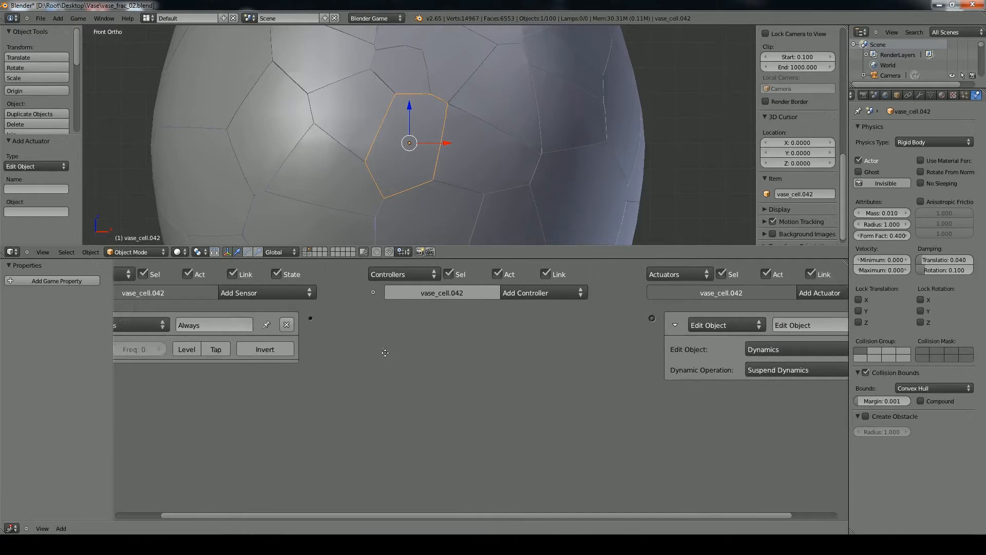
left_click_drag(374, 321, 619, 309)
left_click_drag(327, 310, 618, 310)
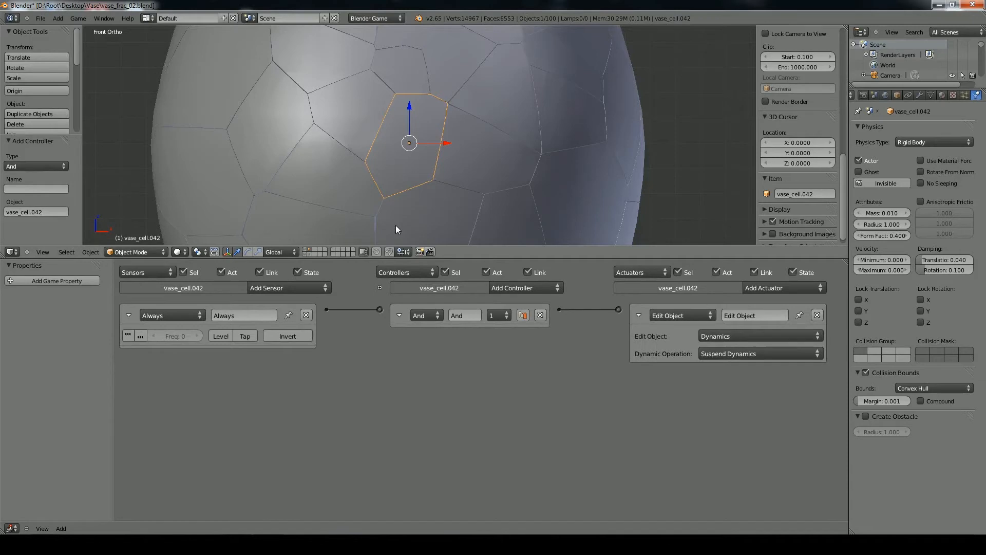
Step: Add a Collision sensor to the selected vase piece
scroll(395, 225, "down", 2)
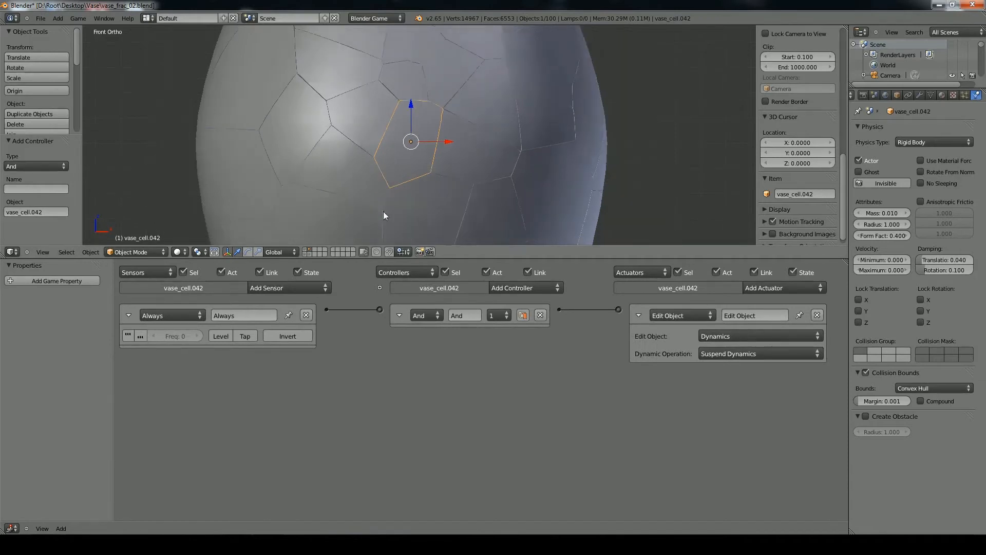
left_click(283, 290)
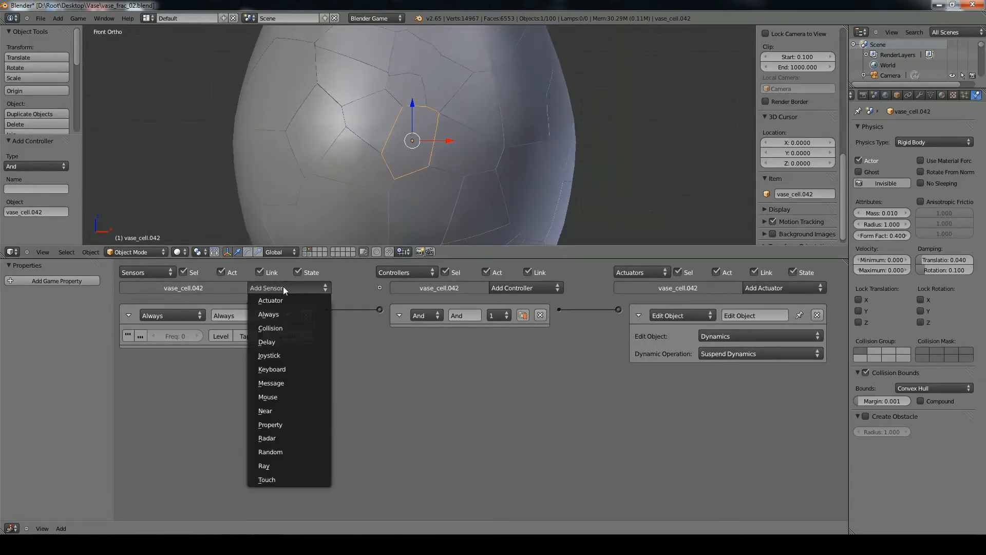
left_click(279, 328)
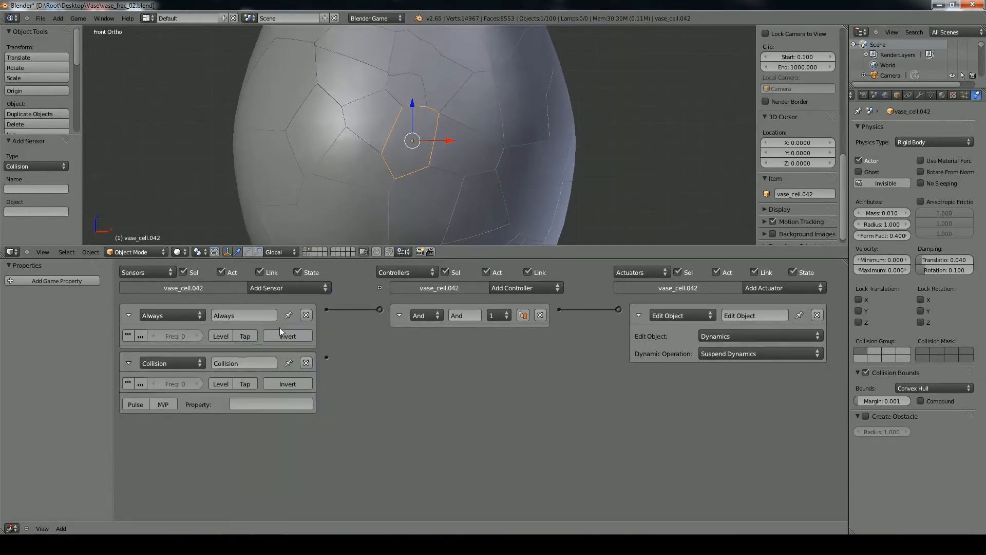
Step: Add a second Edit Object actuator using Dynamics with Restore Dynamics, and link the Collision sensor to it through an And controller
left_click(768, 288)
left_click(769, 342)
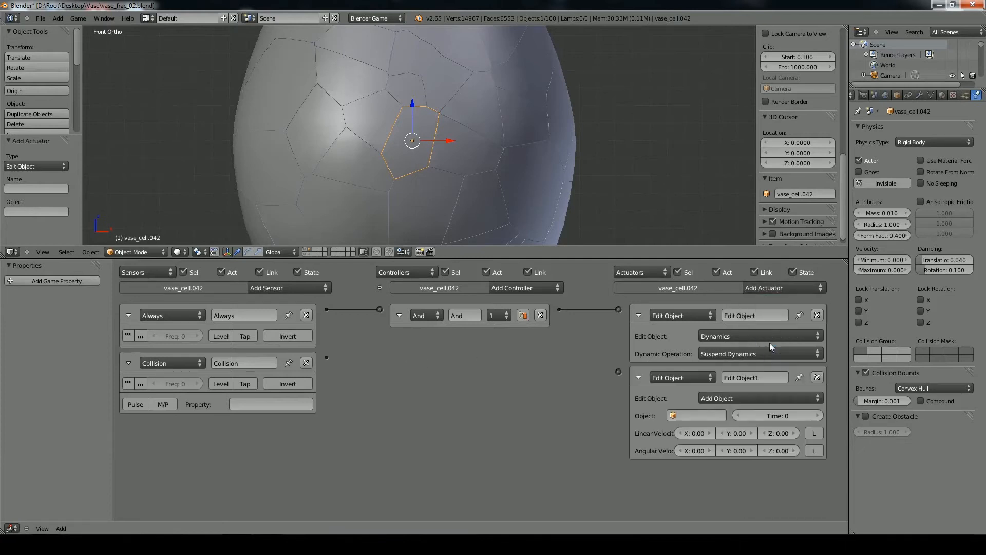
left_click(726, 398)
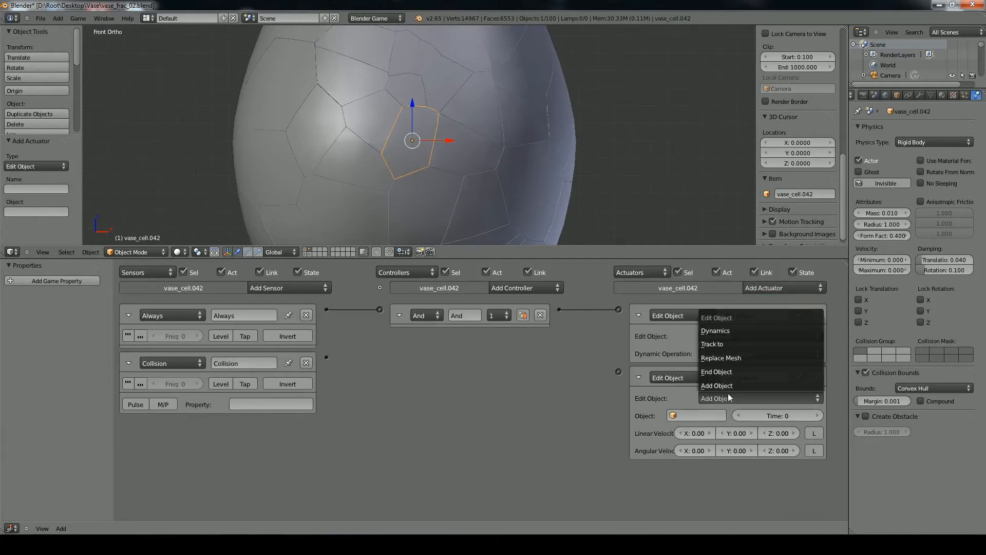
left_click(732, 331)
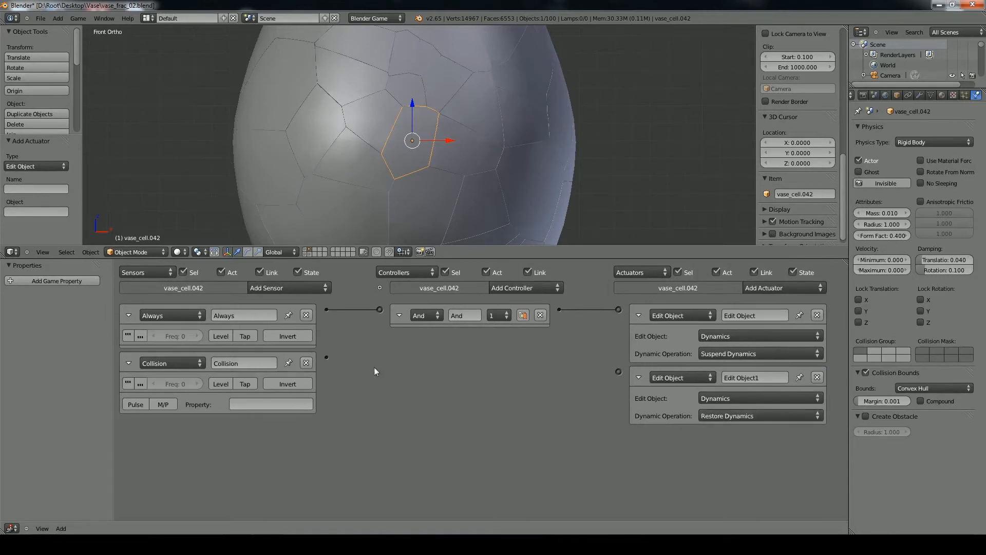
left_click_drag(326, 357, 618, 371)
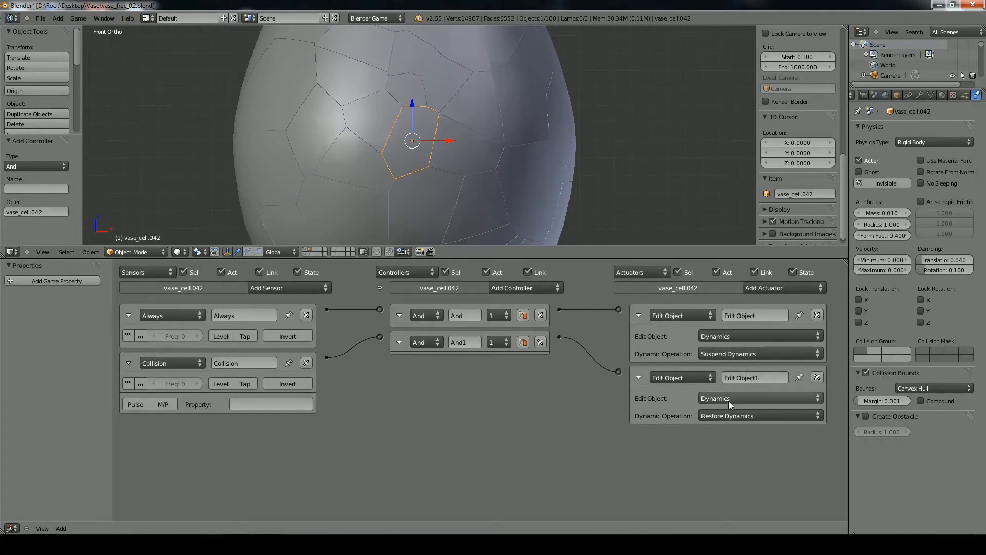
Step: Enlarge the 3D view, select all vase pieces and copy the active piece's logic bricks to them
left_click_drag(559, 262, 513, 437)
key("a")
key("a")
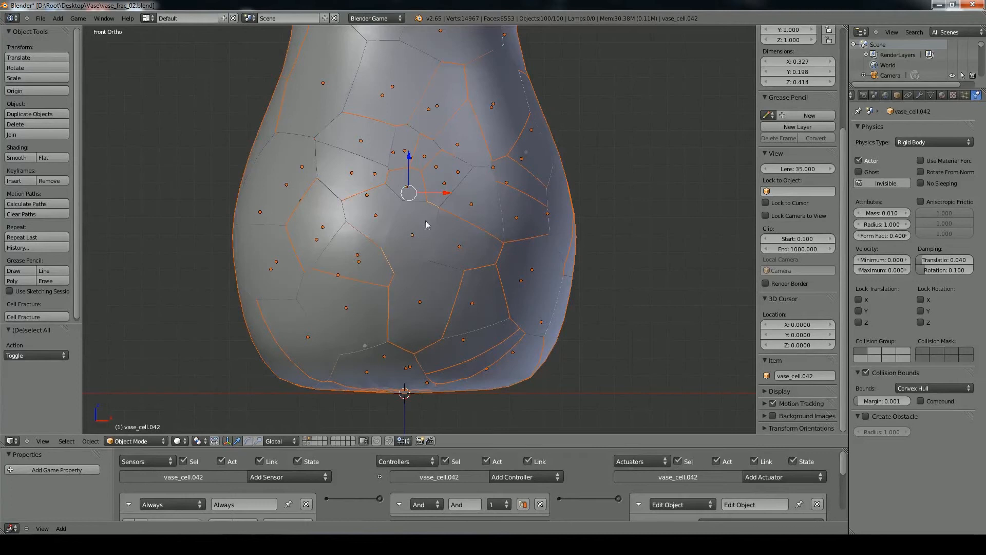
scroll(396, 251, "up", 5)
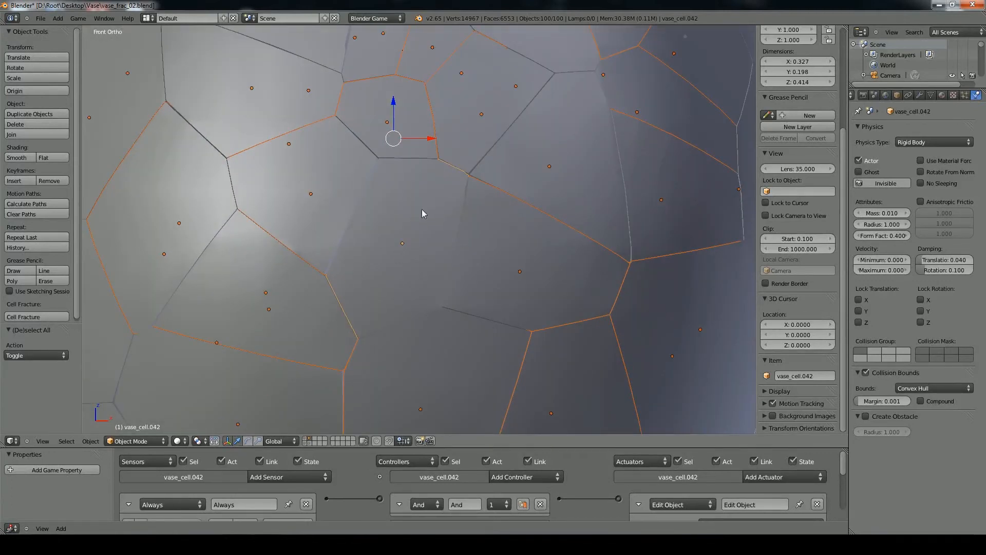
key("z")
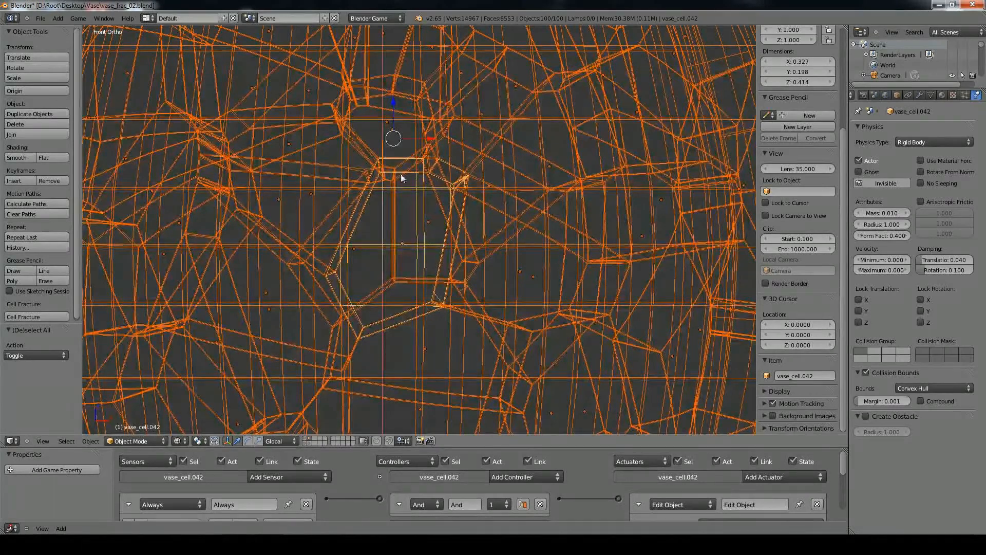
key("z")
scroll(396, 237, "down", 5)
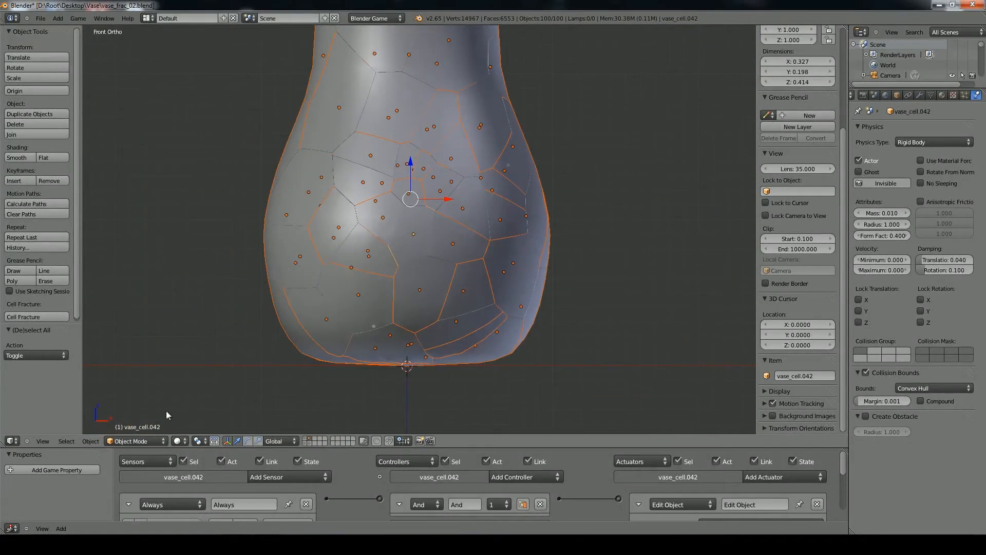
left_click(90, 441)
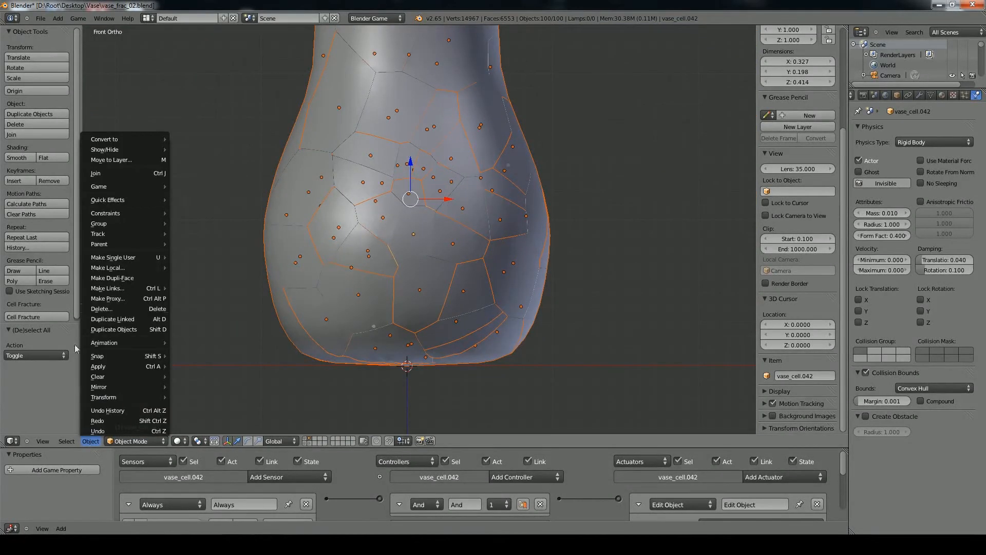
mouse_move(107, 188)
left_click(197, 189)
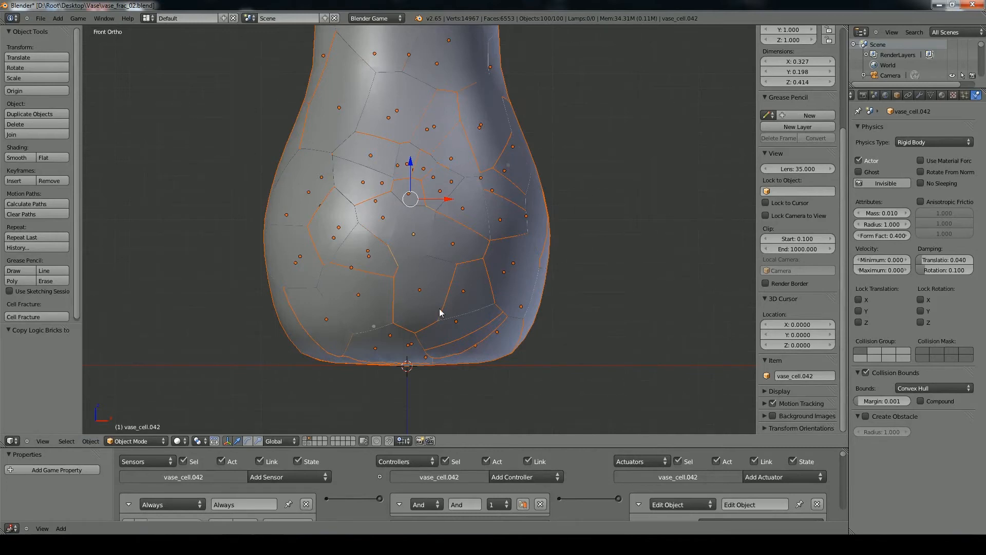
Step: Copy the active piece's game physics properties to all selected vase pieces
left_click(91, 441)
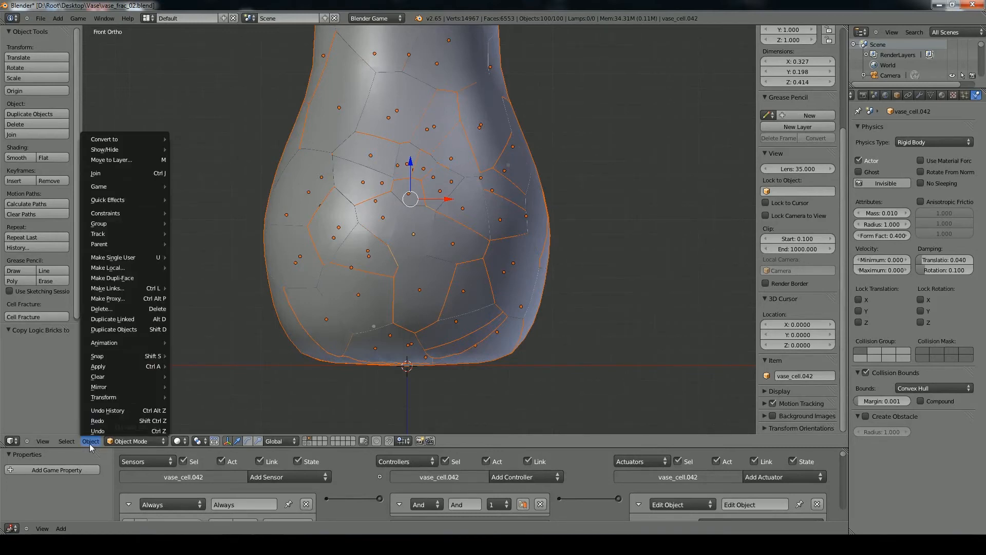
mouse_move(124, 187)
left_click(226, 198)
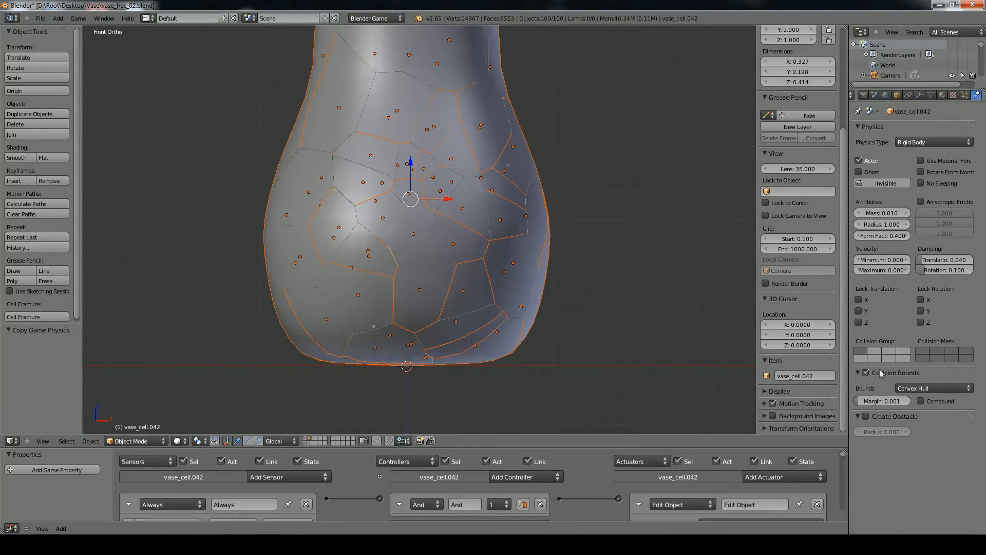
scroll(557, 265, "down", 3)
scroll(557, 264, "up", 4)
middle_click_drag(557, 264, 578, 326)
key("KP_1")
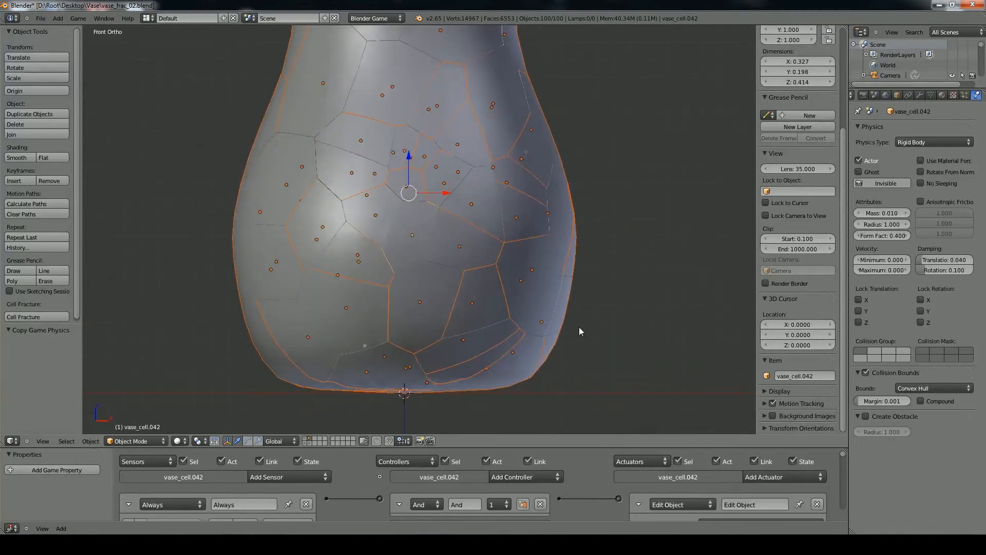
Step: Switch the Logic Editor area back to the Timeline and shrink it to enlarge the 3D view
left_click(11, 528)
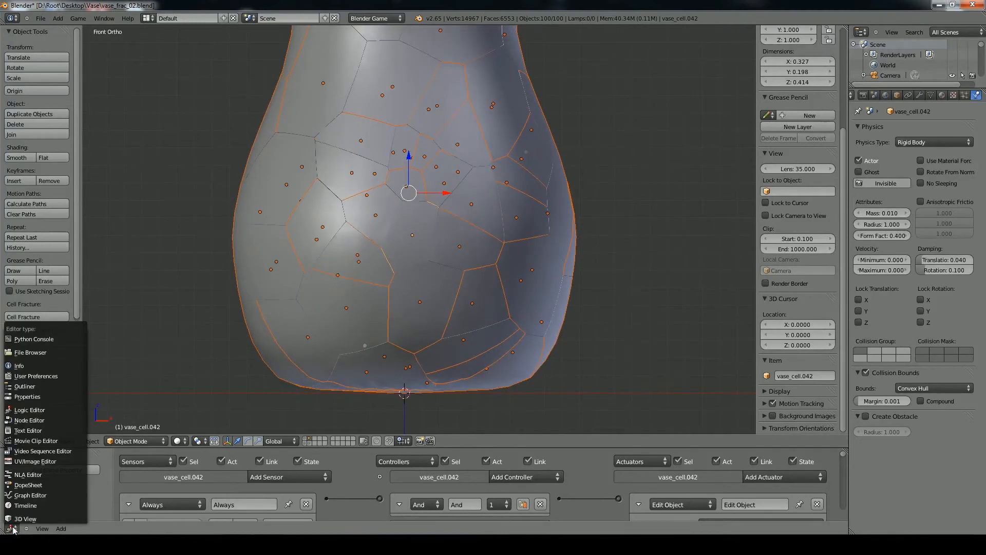
left_click(31, 506)
left_click_drag(288, 447, 296, 480)
scroll(455, 303, "down", 4)
mouse_move(455, 303)
middle_mouse_down()
mouse_move(489, 308)
mouse_move(457, 310)
middle_mouse_up()
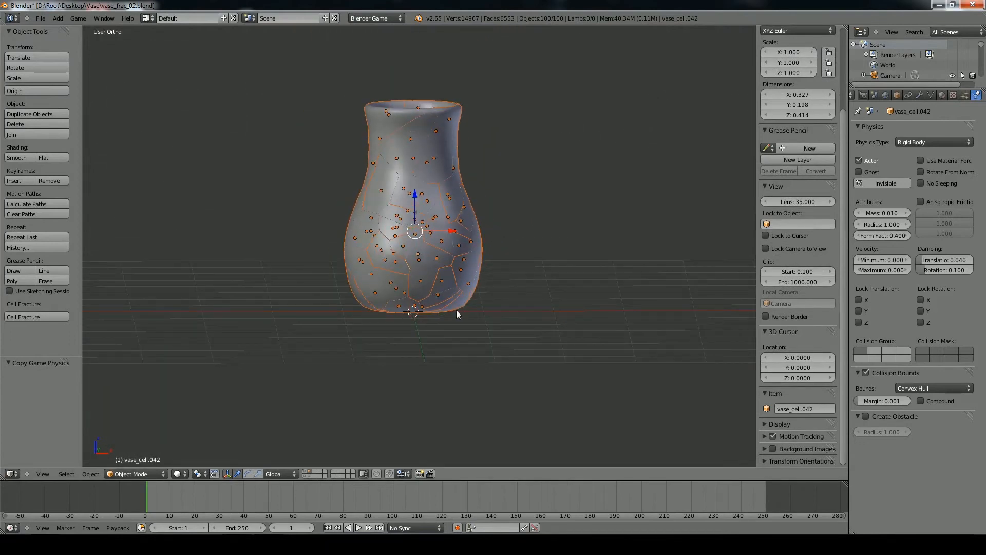
Step: Save the scene as a new incremented file, vase_frac_03.blend
key("ctrl+shift+s")
left_click(912, 57)
left_click(950, 46)
Step: Add a plane at the origin under the vase and scale it up to about 6.68
middle_click_drag(542, 212, 466, 279)
middle_click_drag(504, 250, 504, 260)
key("shift+a")
left_click(534, 265)
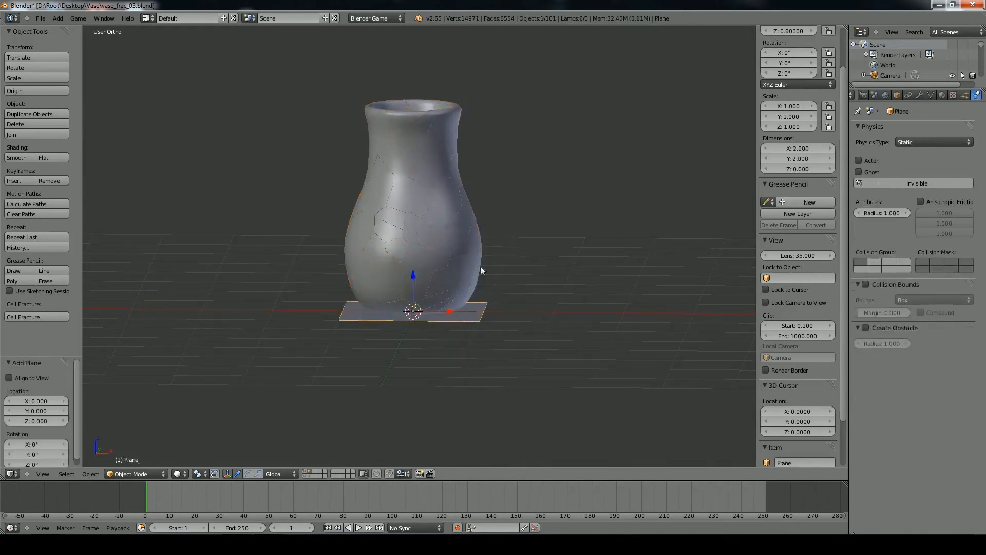
key("s")
left_click(165, 341)
scroll(290, 261, "down", 3)
middle_click_drag(290, 261, 291, 295)
key("s")
left_click(483, 350)
Step: Lower the plane along Z by about 0.004 so it sits just beneath the vase's base
middle_click_drag(473, 356, 455, 308)
scroll(478, 254, "up", 4)
key("KP_1")
scroll(471, 303, "up", 5)
scroll(449, 297, "up", 1)
key("g")
key("z")
left_click(448, 329)
scroll(471, 310, "down", 7)
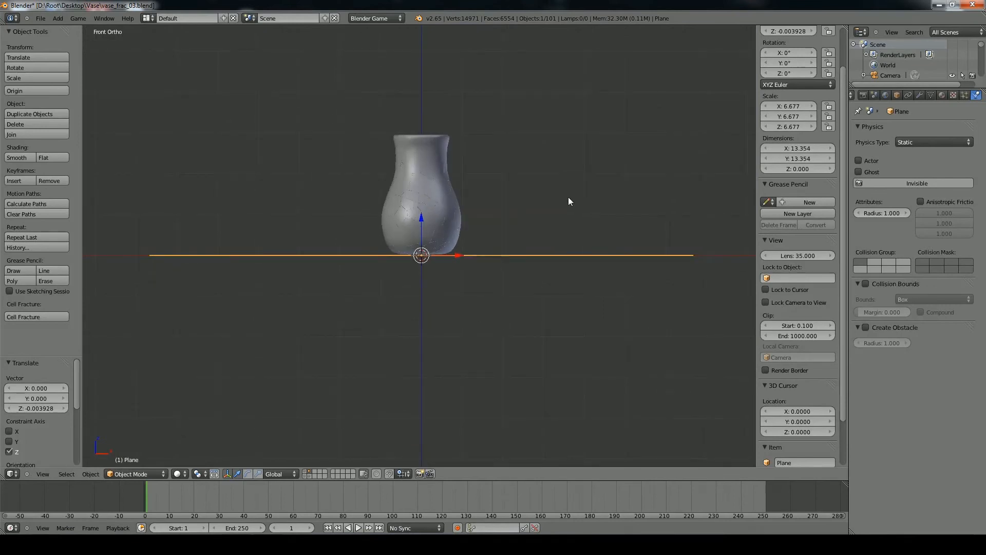
Step: Extrude the plane's face down along Z by about 0.353 to form a thick ground slab
middle_click_drag(568, 196, 565, 209)
middle_click_drag(568, 257, 562, 236)
key("Tab")
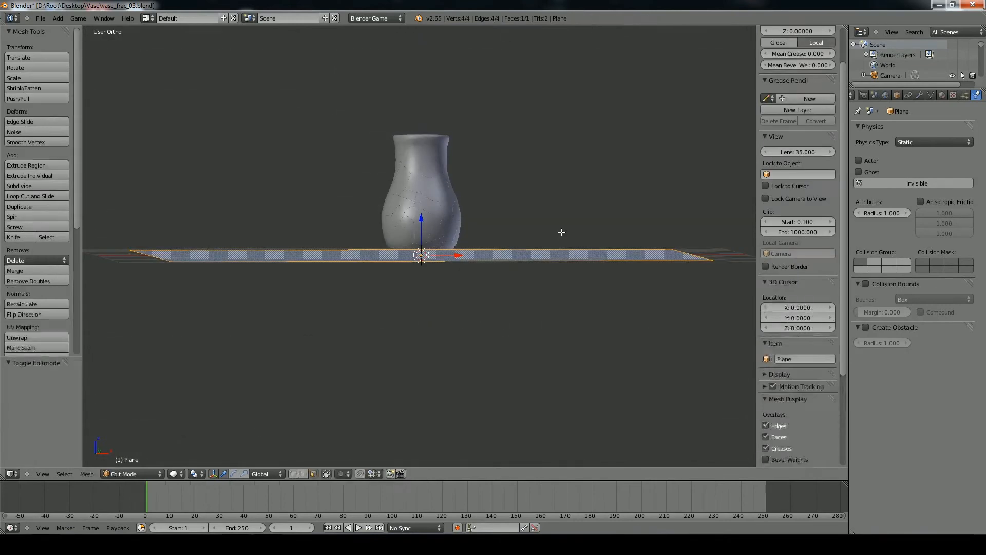
key("g")
key("z")
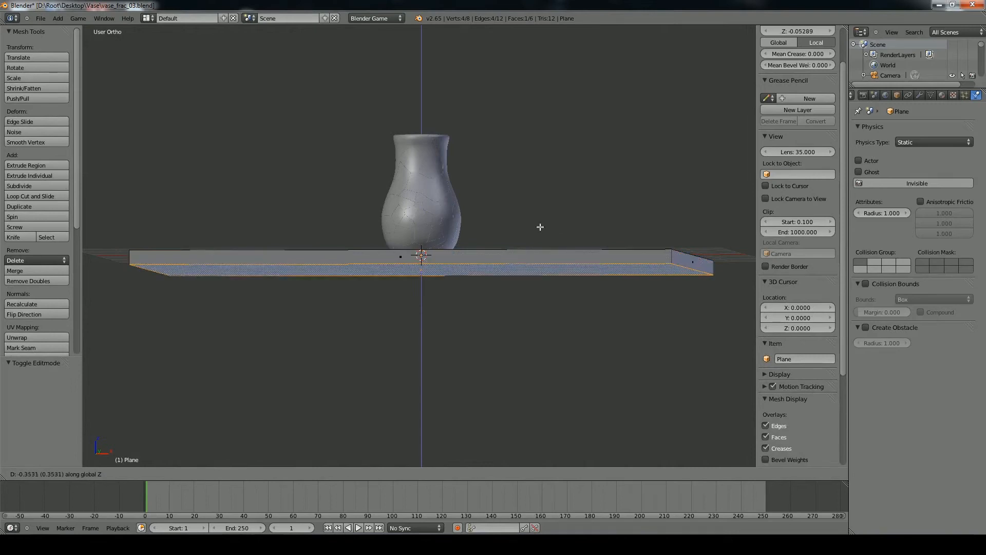
left_click(539, 226)
middle_click_drag(539, 227, 435, 208)
scroll(434, 208, "down", 5)
scroll(454, 214, "up", 4)
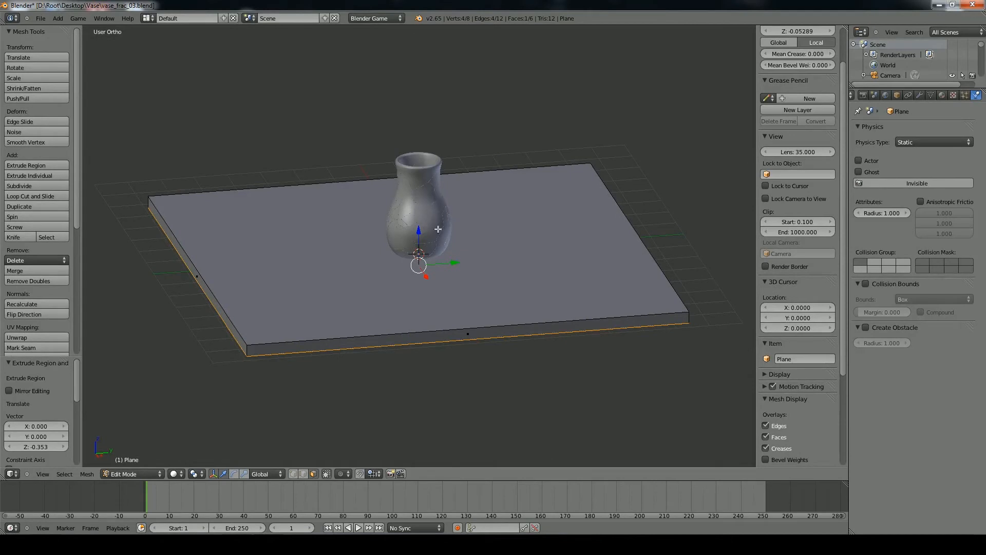
key("Tab")
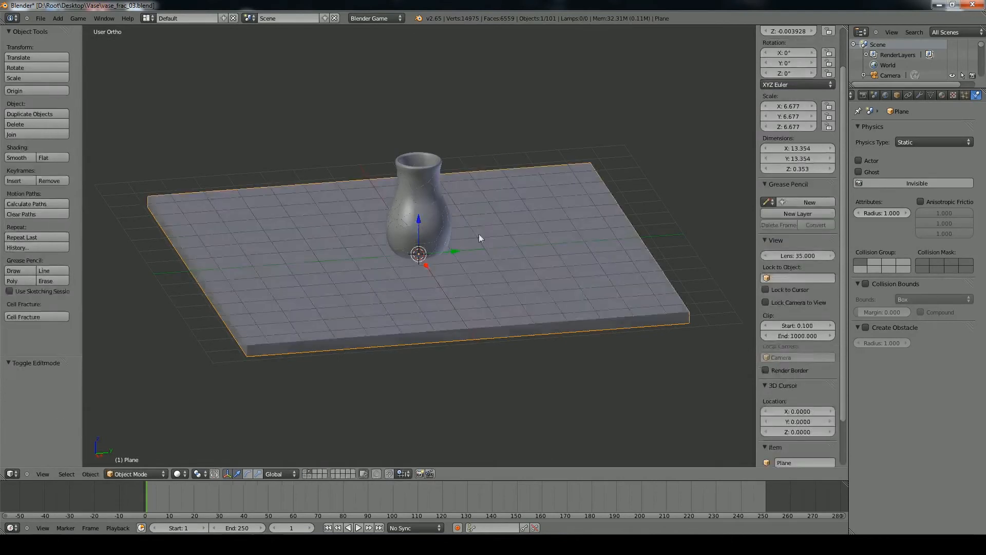
Step: Enable Box collision bounds with a 0.001 margin on the ground slab and test-run the game engine
middle_click_drag(453, 253, 478, 246)
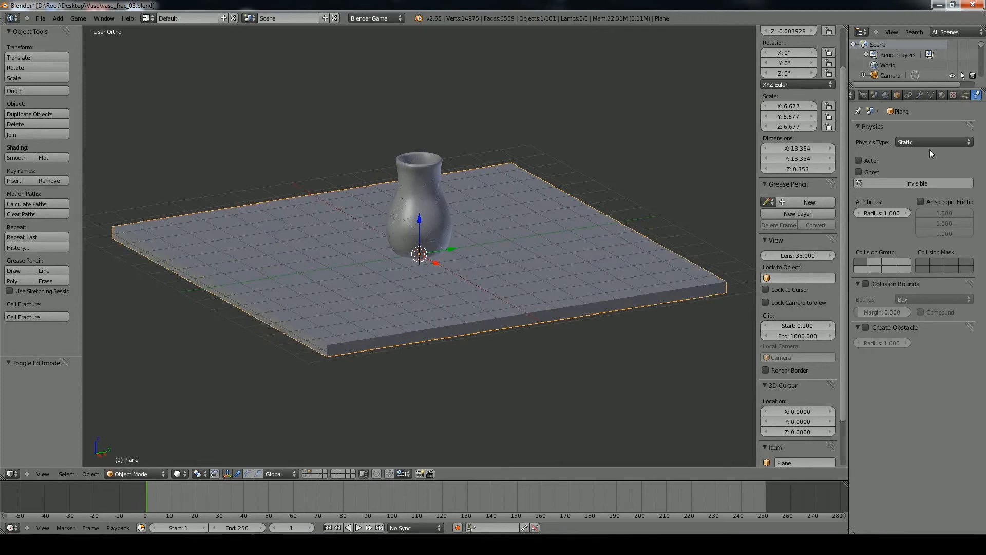
left_click(865, 284)
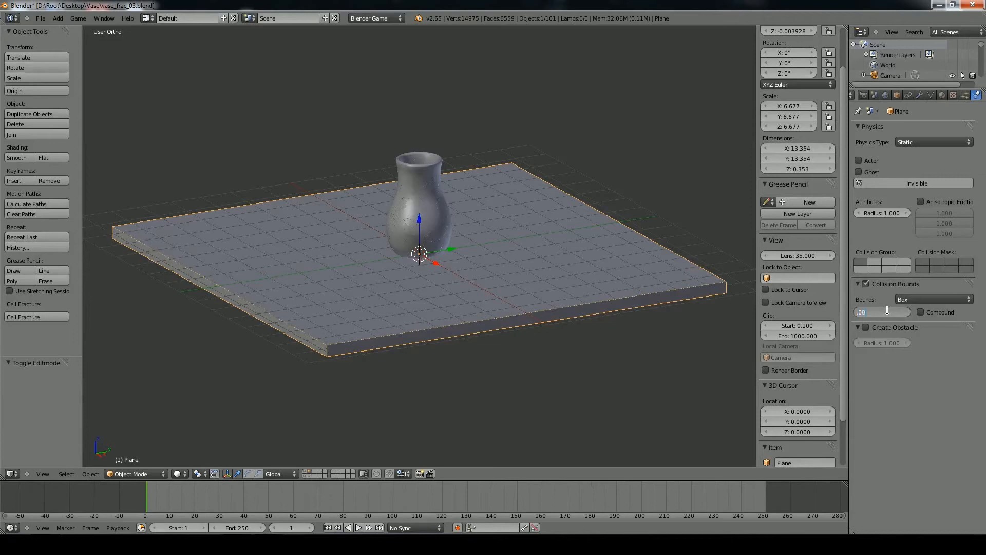
middle_click_drag(684, 263, 315, 282)
mouse_move(509, 227)
middle_mouse_down()
mouse_move(521, 239)
mouse_move(511, 249)
mouse_move(499, 223)
middle_mouse_up()
scroll(521, 239, "up", 5)
middle_click_drag(488, 206, 501, 306, "shift")
key("p")
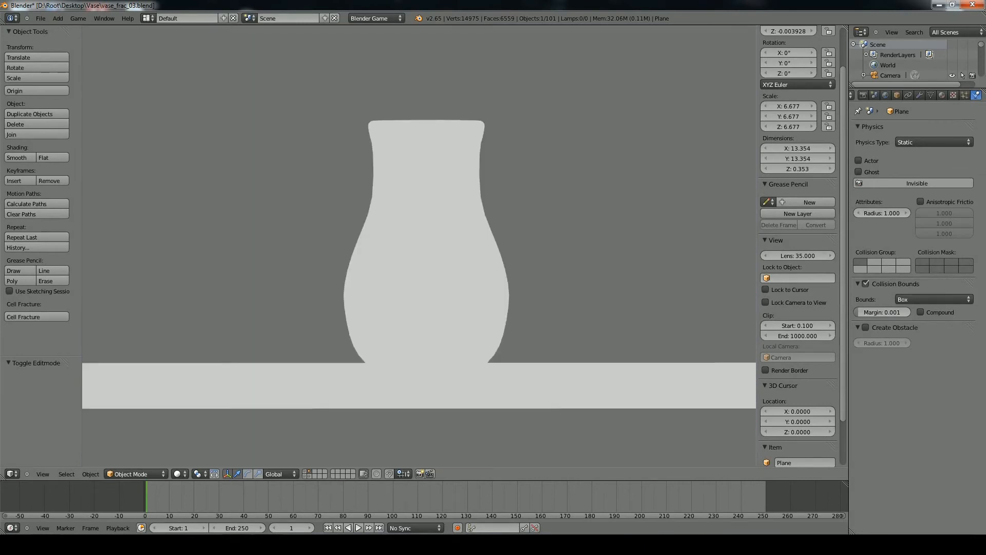
key("Escape")
Step: Add a UV sphere at the origin with 16 segments and 8 rings
mouse_move(457, 187)
middle_mouse_down()
mouse_move(442, 264)
mouse_move(493, 264)
mouse_move(451, 264)
mouse_move(452, 302)
mouse_move(330, 298)
mouse_move(245, 309)
mouse_move(533, 288)
mouse_move(480, 269)
mouse_move(484, 286)
mouse_move(432, 286)
middle_mouse_up()
scroll(461, 254, "down", 3)
scroll(475, 284, "up", 2)
key("shift+a")
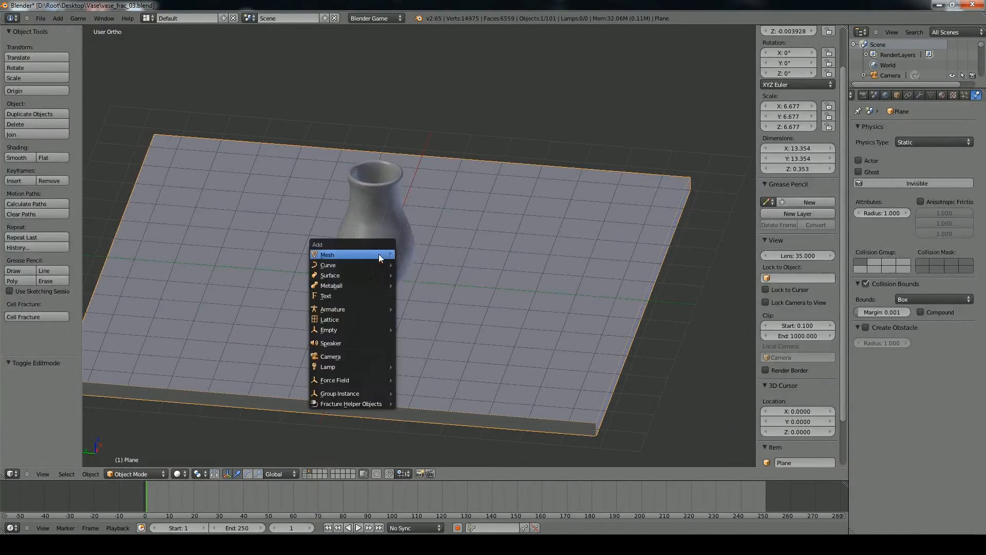
mouse_move(378, 254)
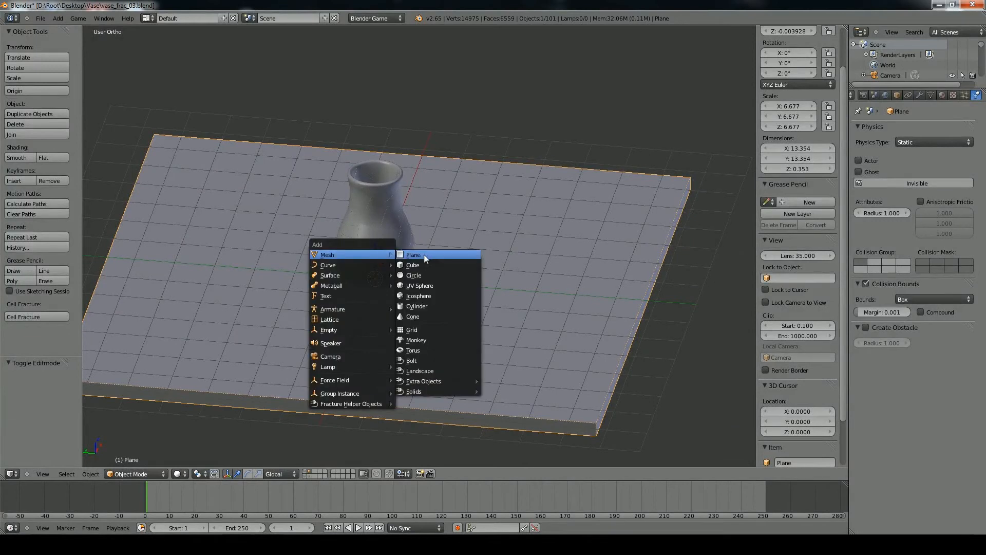
left_click(415, 285)
left_click(40, 383)
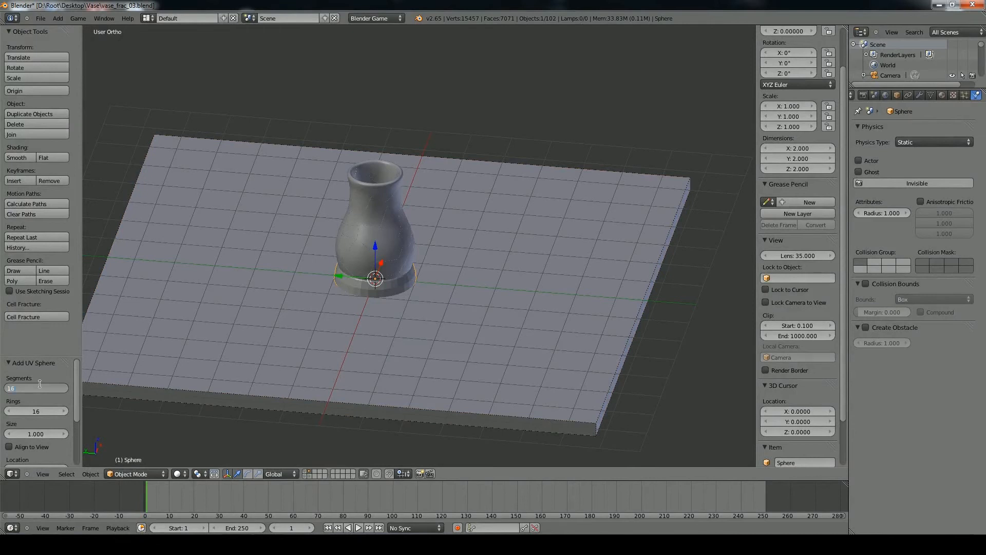
key("Tab")
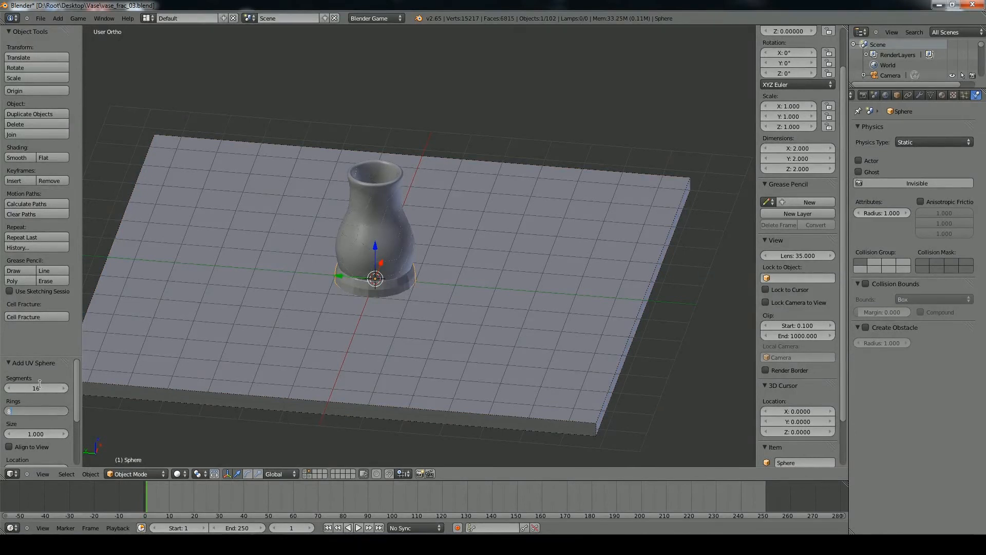
type("8")
key("Return")
Step: Raise the sphere about 5.73 along Z above the vase and set its physics type to Rigid Body
left_click_drag(374, 249, 376, 42)
scroll(431, 123, "down", 3)
middle_click_drag(436, 132, 453, 124)
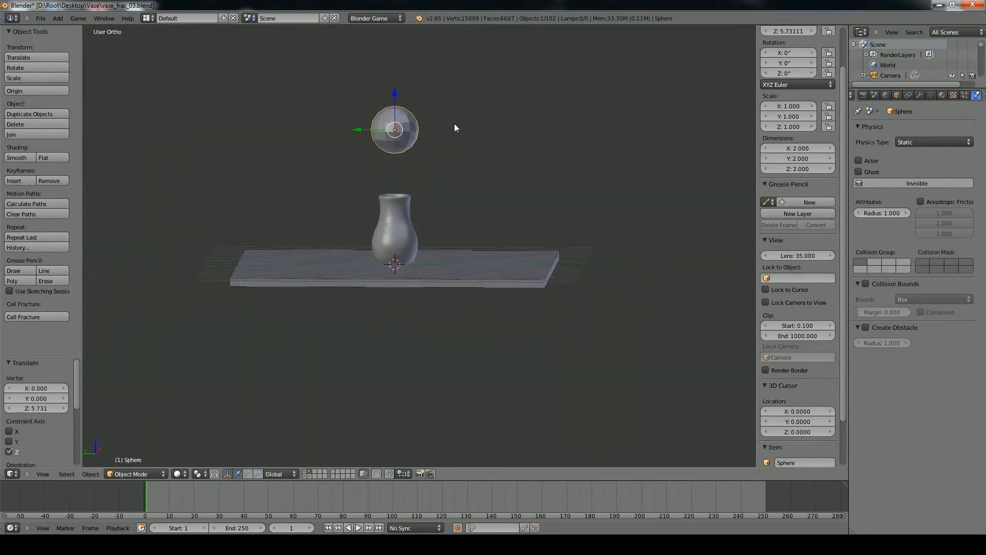
left_click(924, 141)
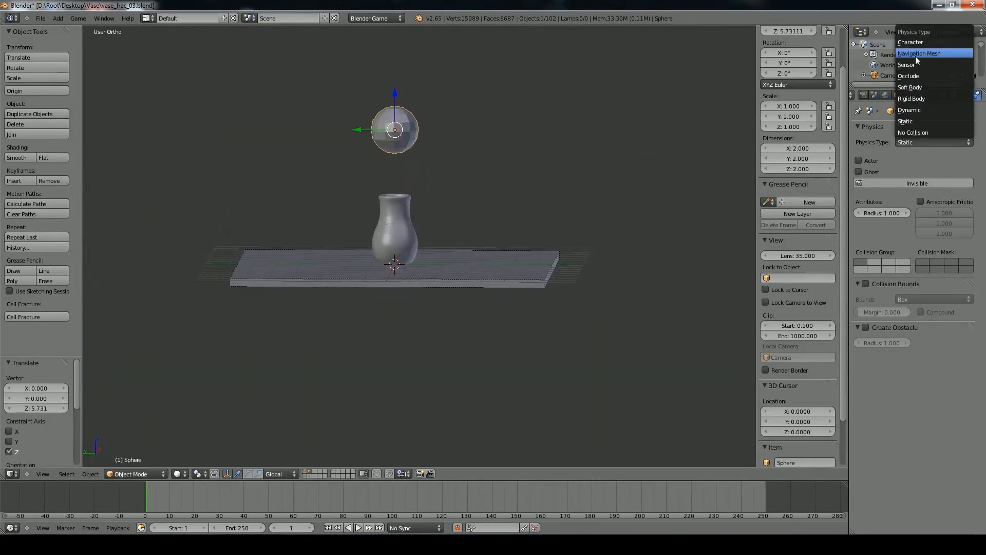
left_click(925, 97)
middle_click_drag(564, 180, 556, 200)
scroll(562, 208, "up", 3)
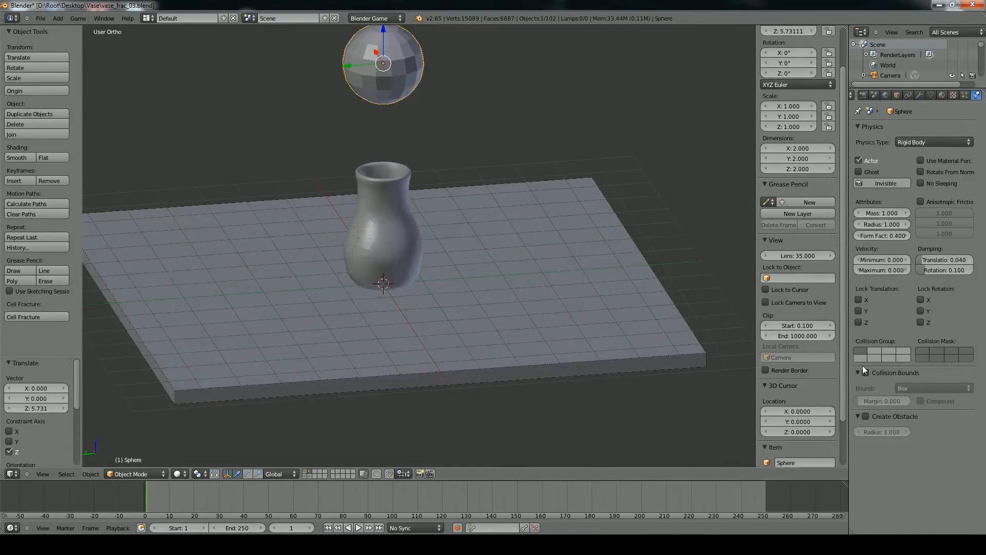
Step: Enable Sphere collision bounds with a 0.001 margin on the sphere and test-run the game engine
left_click(873, 372)
left_click(878, 370)
left_click(932, 388)
left_click(915, 332)
middle_click_drag(603, 204, 572, 194)
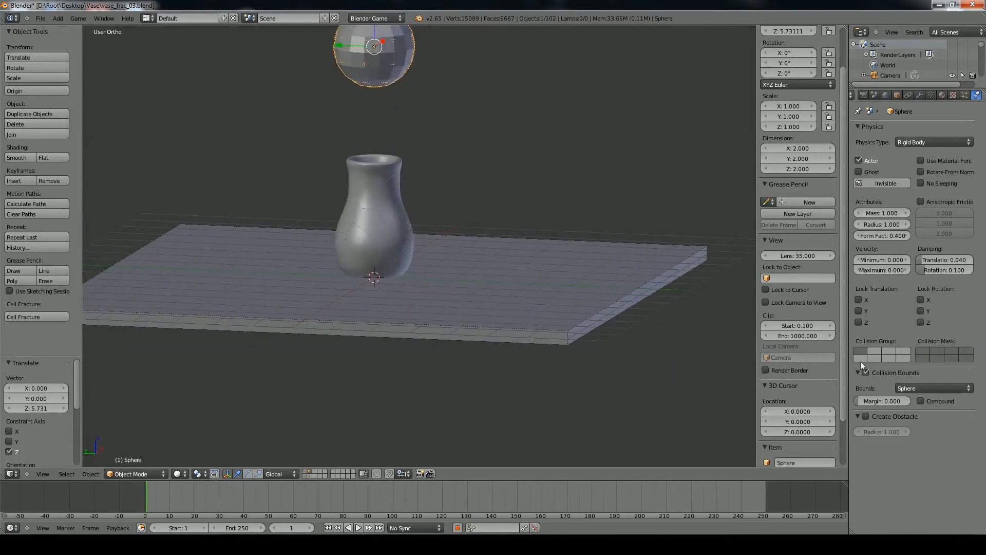
left_click(885, 401)
type(".001")
key("Return")
key("p")
key("Escape")
Step: Add a point lamp, raise it about 8.24 along Z and move it about 6.63 along Y
middle_click_drag(431, 226, 409, 246)
scroll(429, 243, "down", 5)
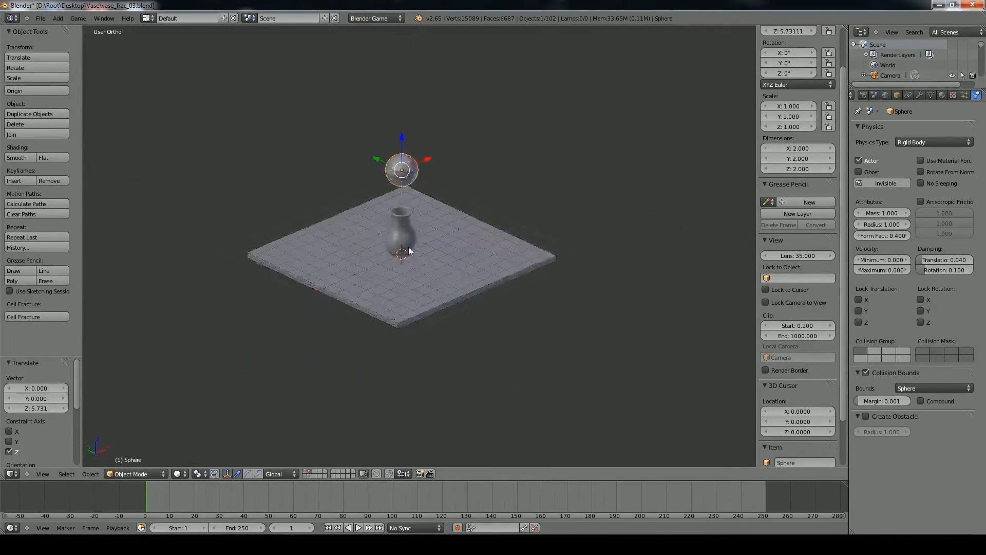
key("shift+a")
mouse_move(386, 359)
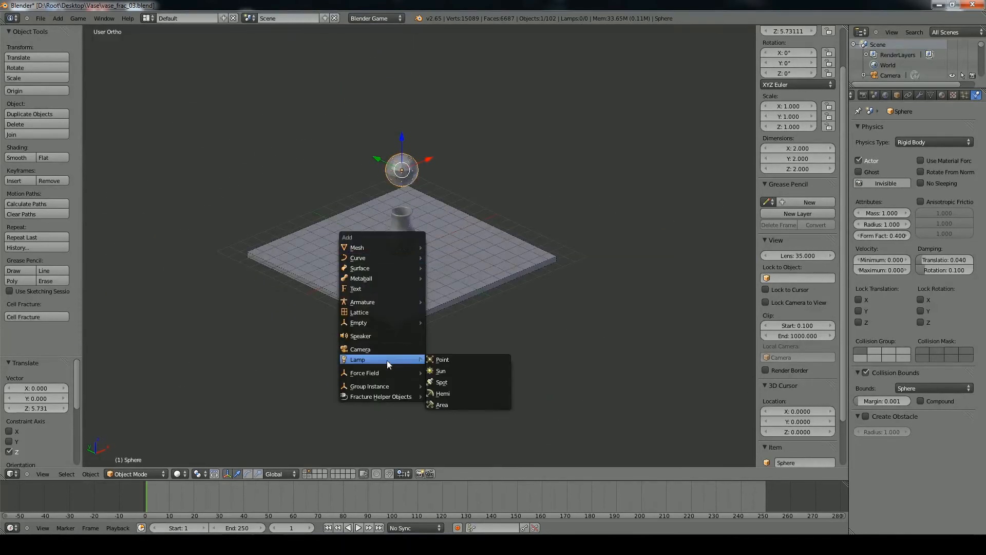
left_click(441, 359)
key("g")
key("z")
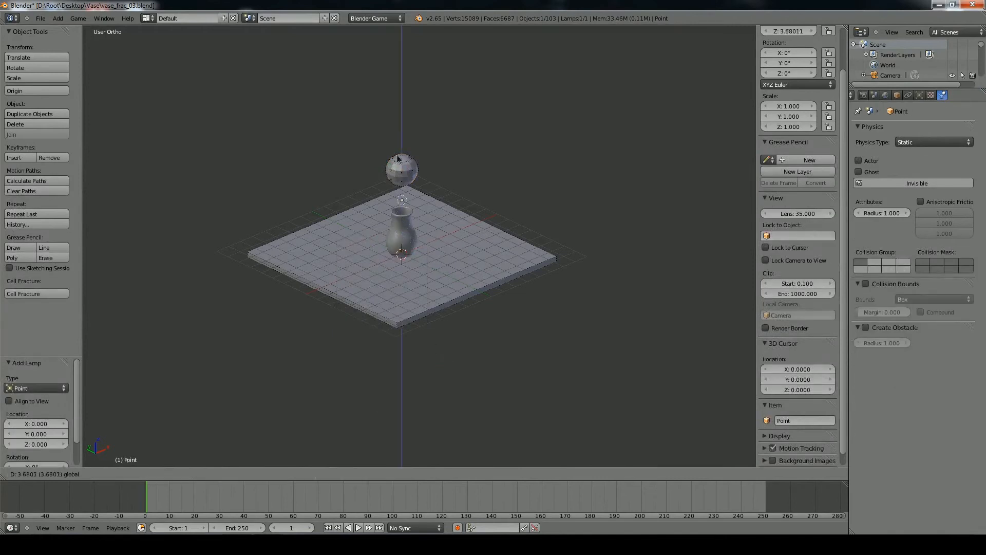
left_click(396, 105)
key("g")
key("y")
left_click(302, 108)
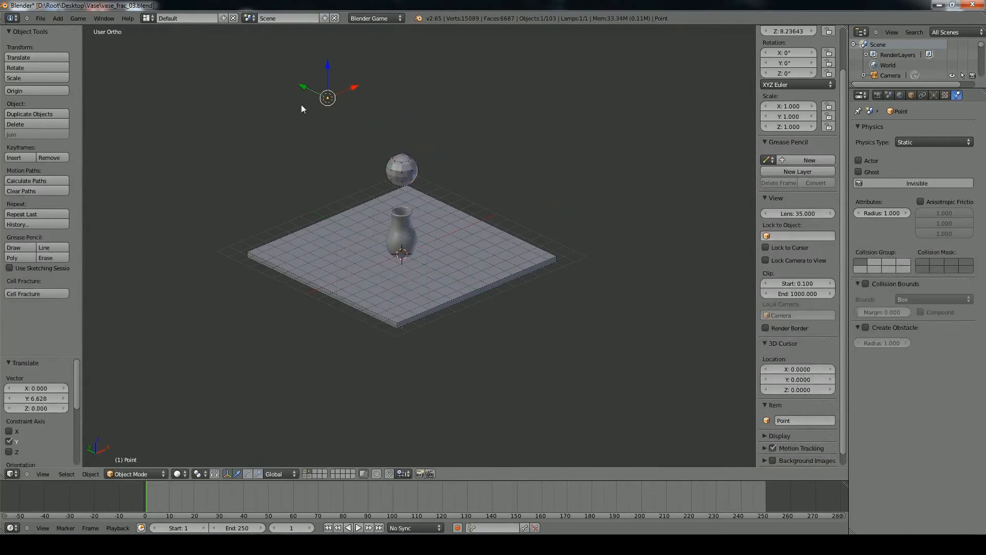
Step: Duplicate the point lamp about -13.25 along Y to the slab's opposite side and test-run the smash
key("shift+d")
key("y")
left_click(439, 217)
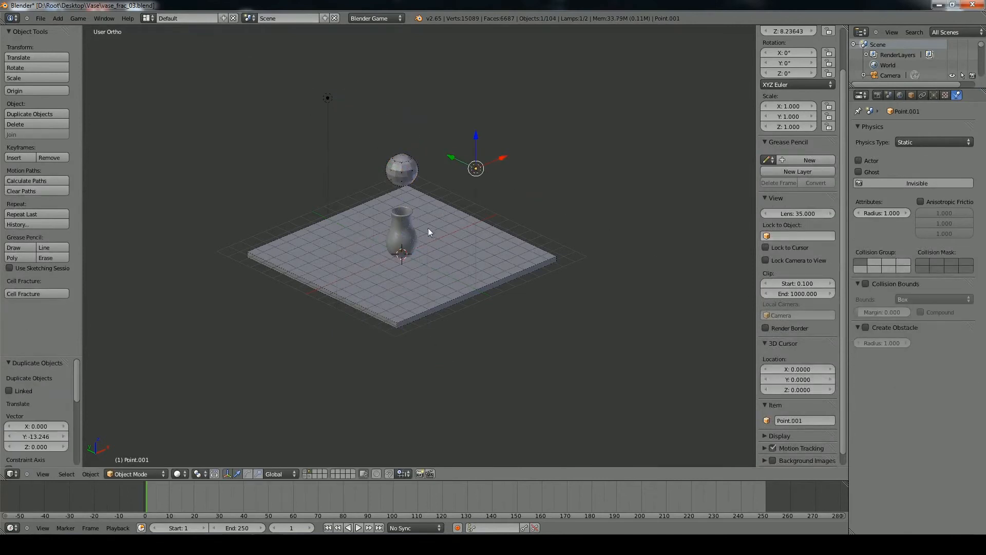
middle_click_drag(439, 217, 439, 258)
key("p")
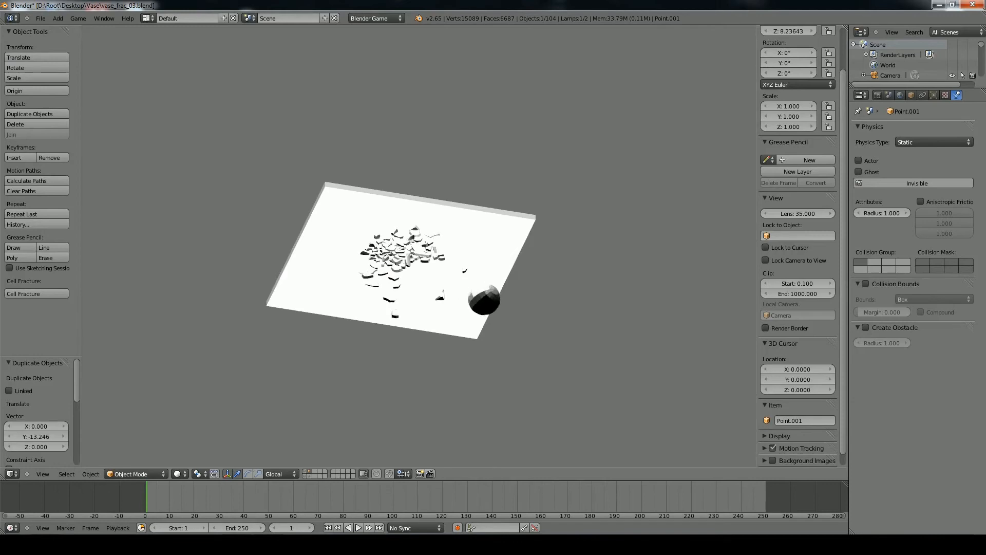
key("Escape")
Step: Enlarge the timeline area and run the smash simulation again with the timeline at frame 1
middle_click_drag(452, 262, 343, 321)
middle_click_drag(369, 257, 363, 293, "shift")
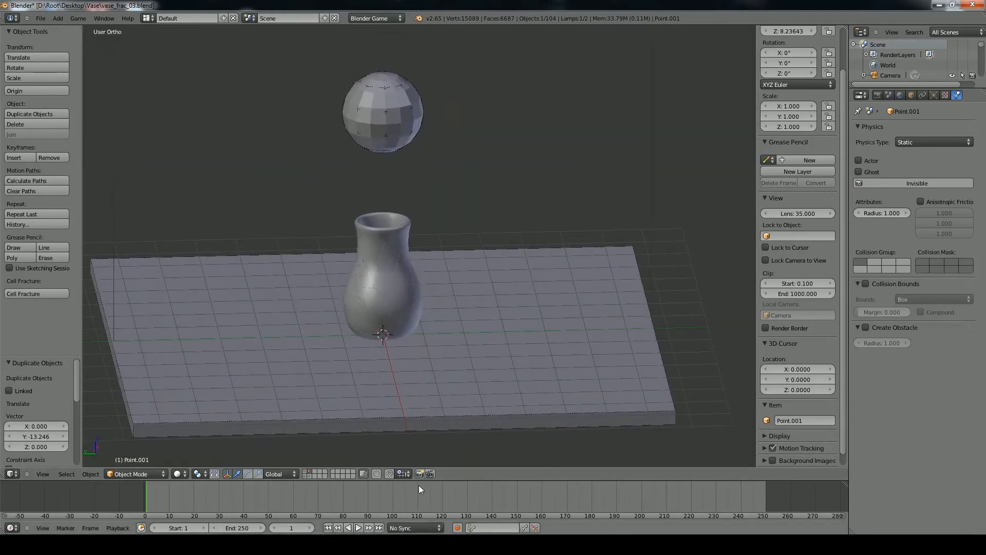
left_click_drag(396, 479, 397, 448)
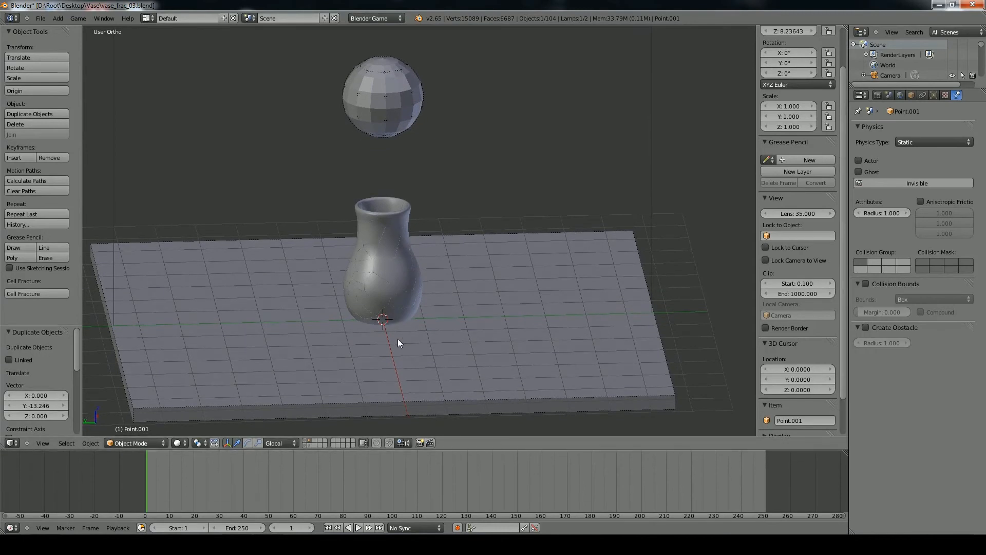
left_click_drag(150, 473, 149, 514)
key("p")
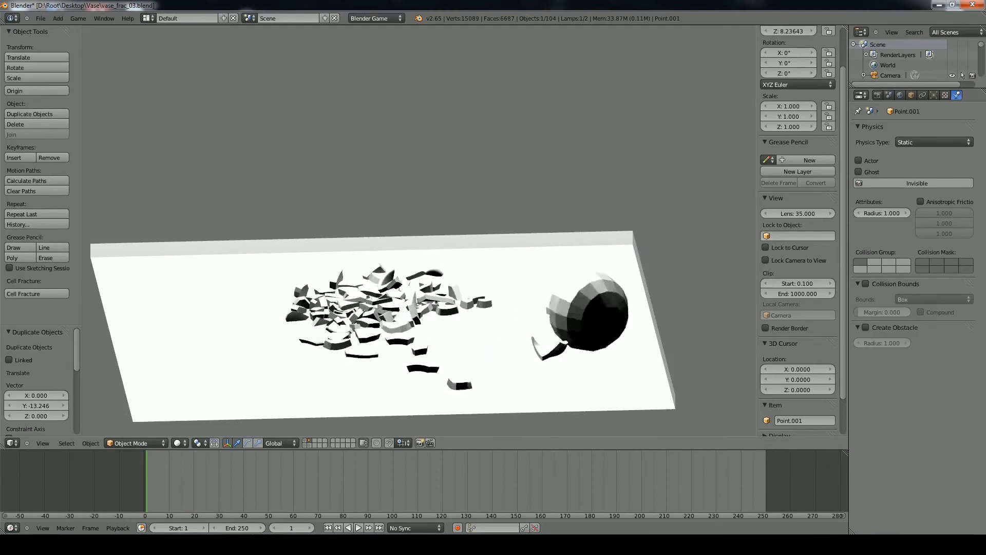
key("Escape")
Step: Move the current frame to 7 and enable animation recording for the game engine
left_click_drag(147, 492, 162, 500)
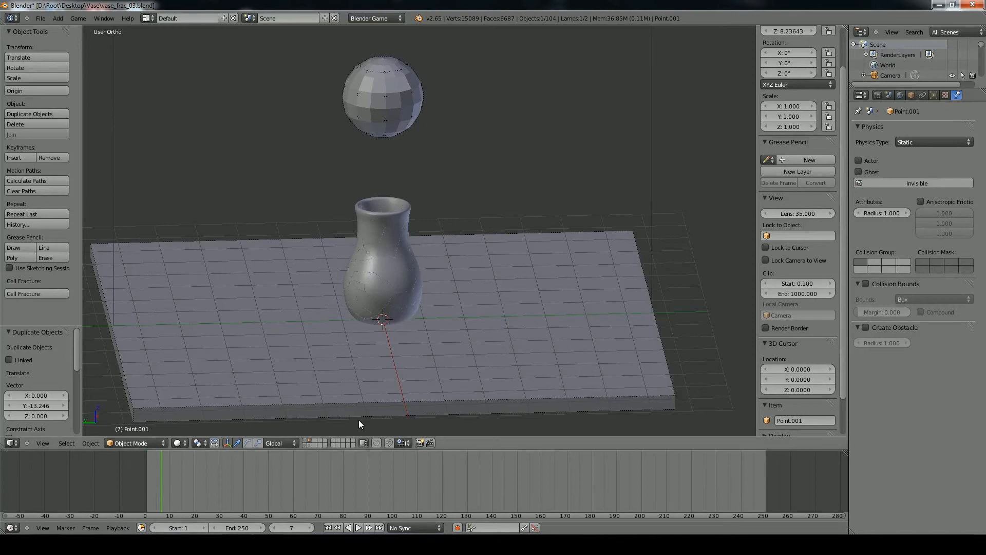
middle_click_drag(471, 291, 438, 216)
middle_click_drag(423, 125, 427, 149)
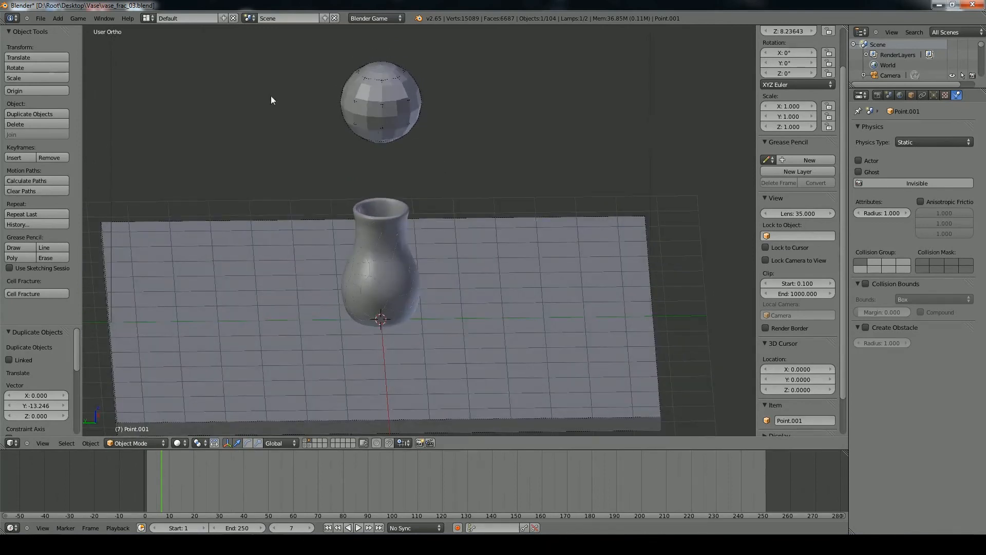
middle_click_drag(215, 84, 251, 106)
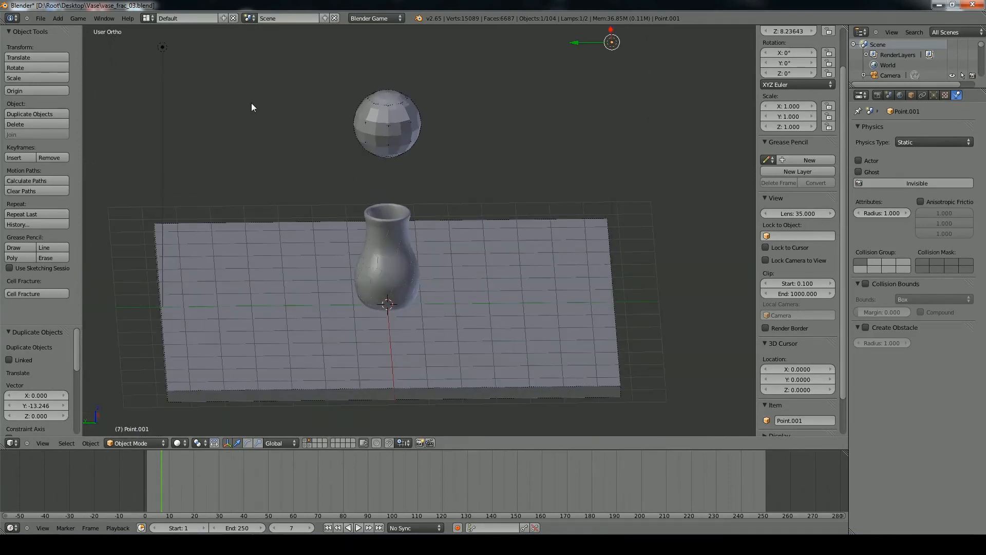
middle_click_drag(374, 110, 382, 267)
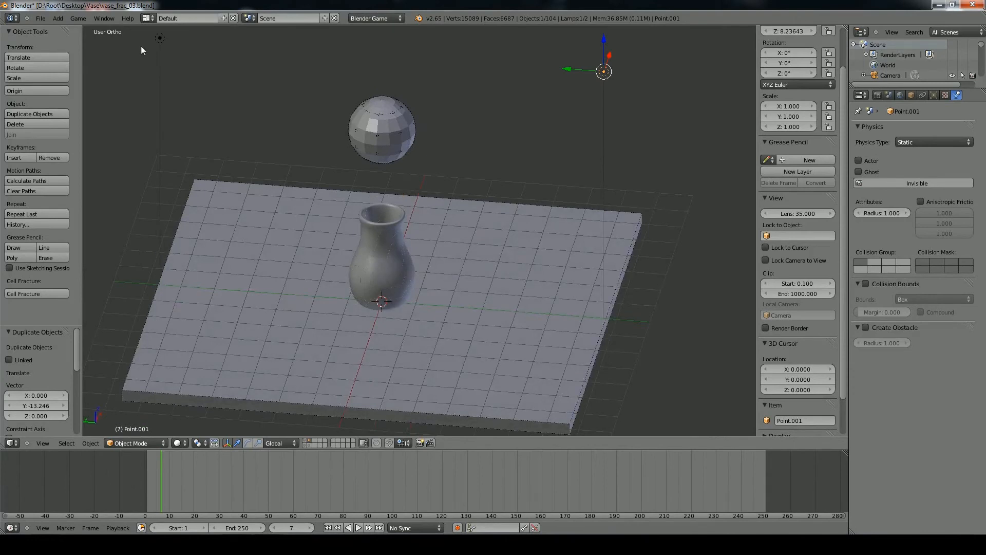
left_click(86, 21)
left_click(108, 83)
Step: Run the smash simulation twice with the timeline at frame 7 to record keyframes for the moving objects
middle_click_drag(250, 145, 258, 127)
middle_click_drag(353, 152, 385, 173)
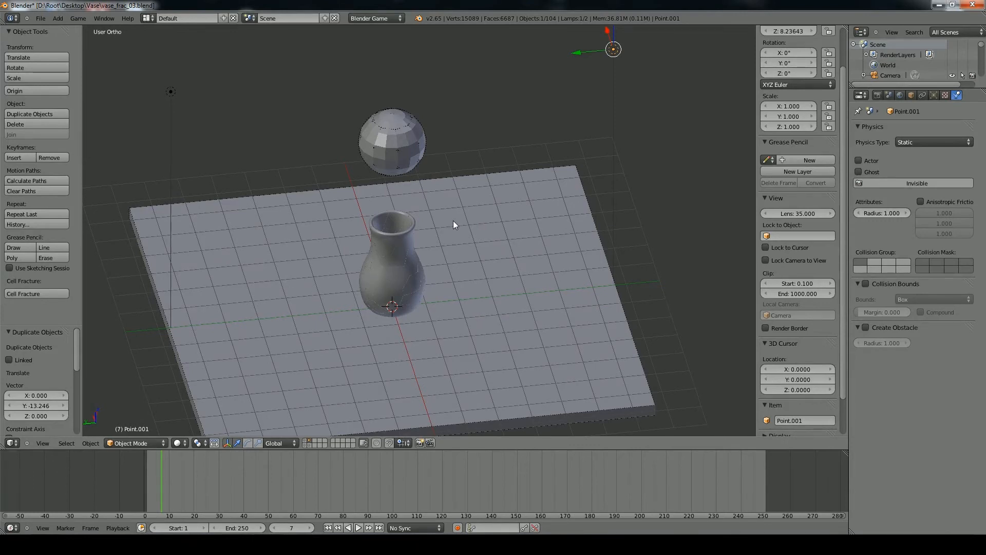
key("p")
key("Escape")
middle_click_drag(389, 218, 410, 187, "shift")
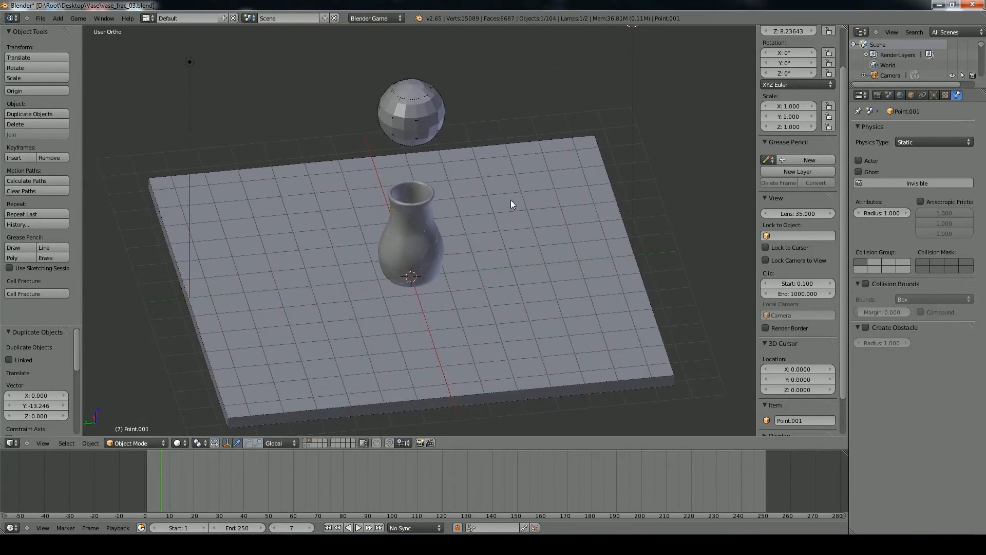
middle_click_drag(506, 191, 441, 171)
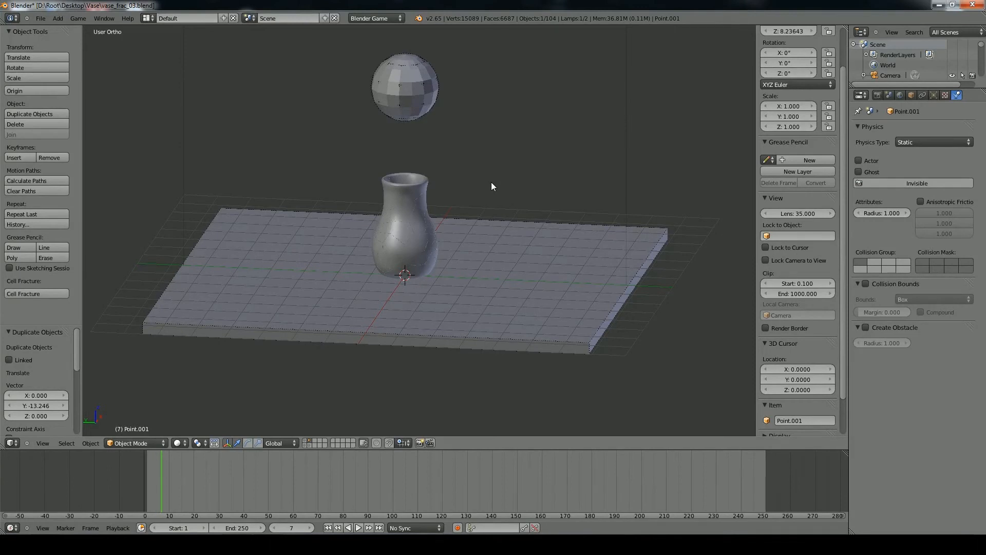
key("p")
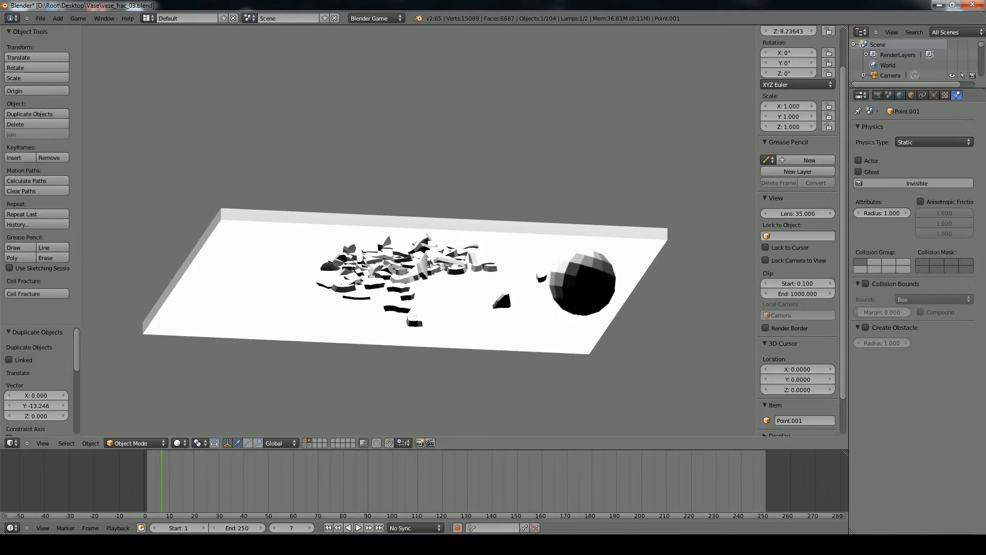
key("Escape")
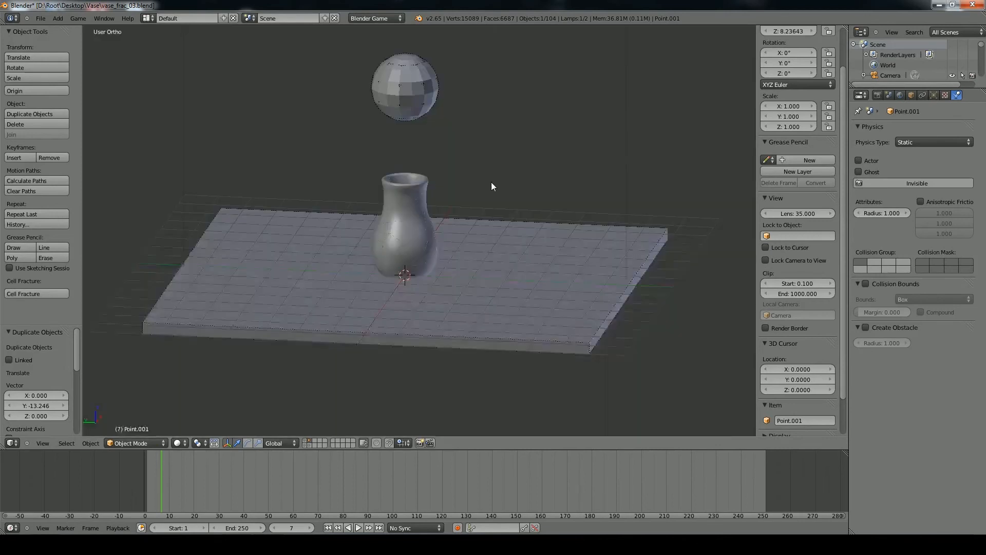
Step: Select a vase shard to check its keyframes, rewind to frame 1 and rerun the simulation to record it
right_click(404, 231)
left_click_drag(131, 513, 161, 513)
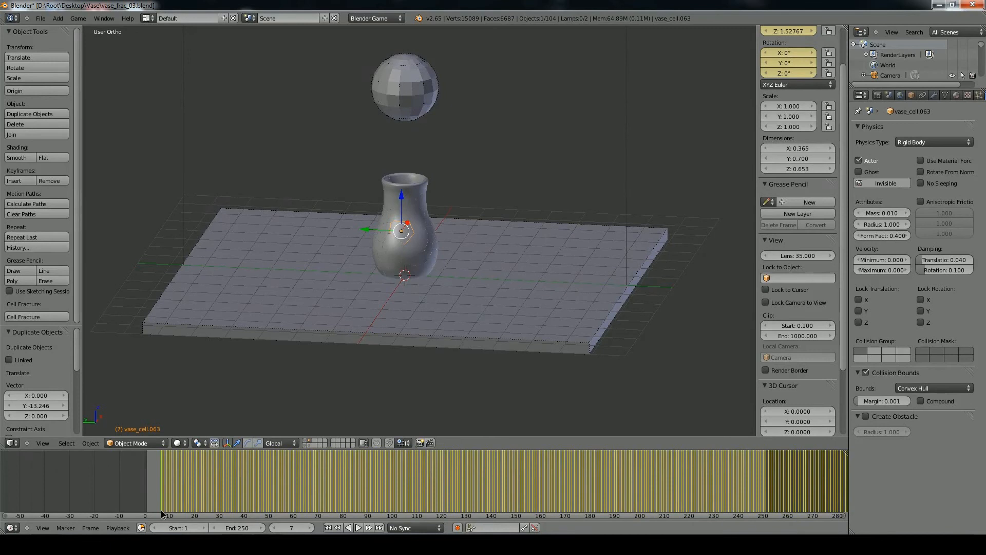
mouse_move(163, 512)
left_mouse_down()
mouse_move(341, 495)
mouse_move(163, 498)
left_mouse_up()
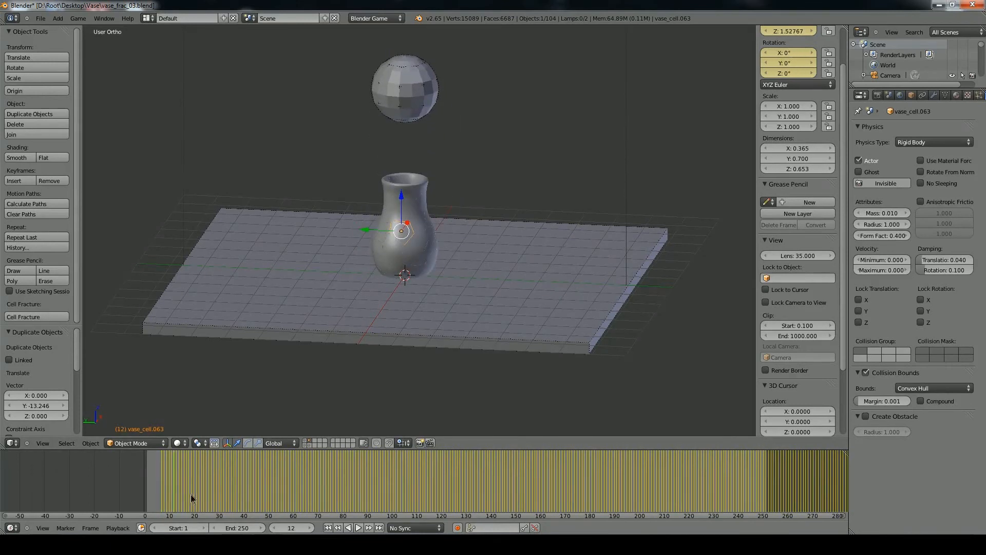
left_click(327, 528)
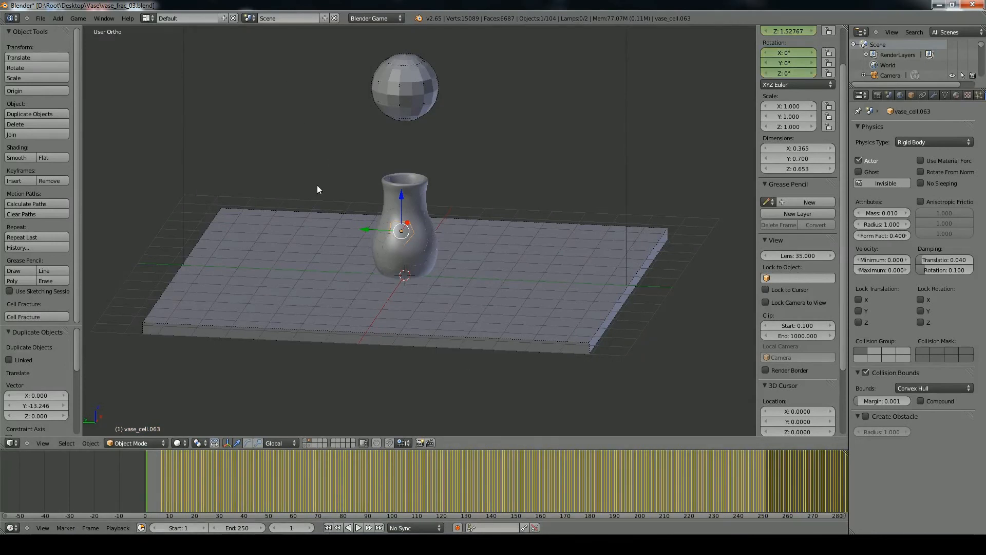
key("p")
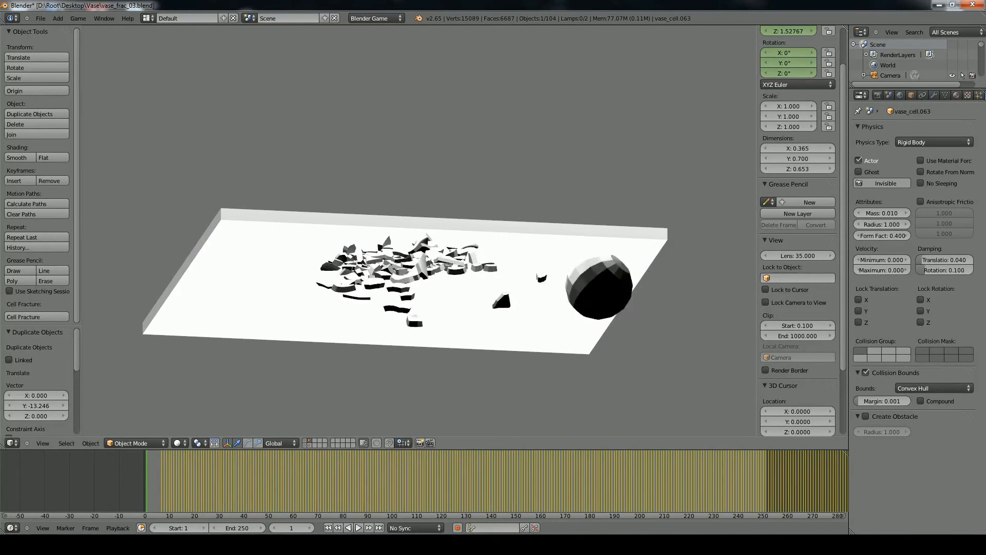
key("Escape")
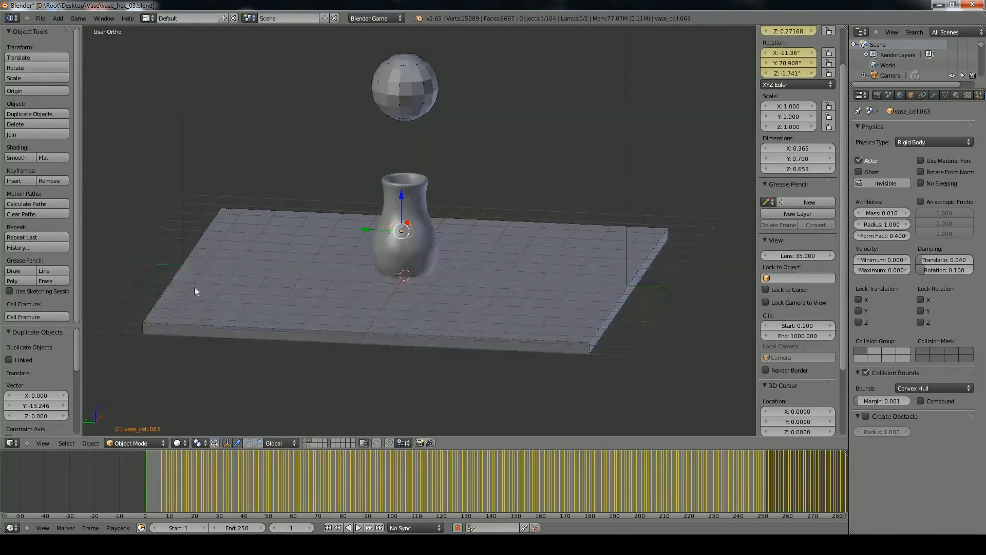
Step: Select the sphere and scrub through the timeline to review the recorded smash animation, ending at frame 0
right_click(426, 101)
left_click_drag(144, 478, 565, 314)
mouse_move(566, 315)
middle_mouse_down()
mouse_move(484, 306)
mouse_move(352, 324)
mouse_move(545, 340)
mouse_move(578, 307)
middle_mouse_up()
left_click_drag(531, 454, 145, 508)
scroll(368, 352, "up", 3)
middle_click_drag(439, 362, 424, 318)
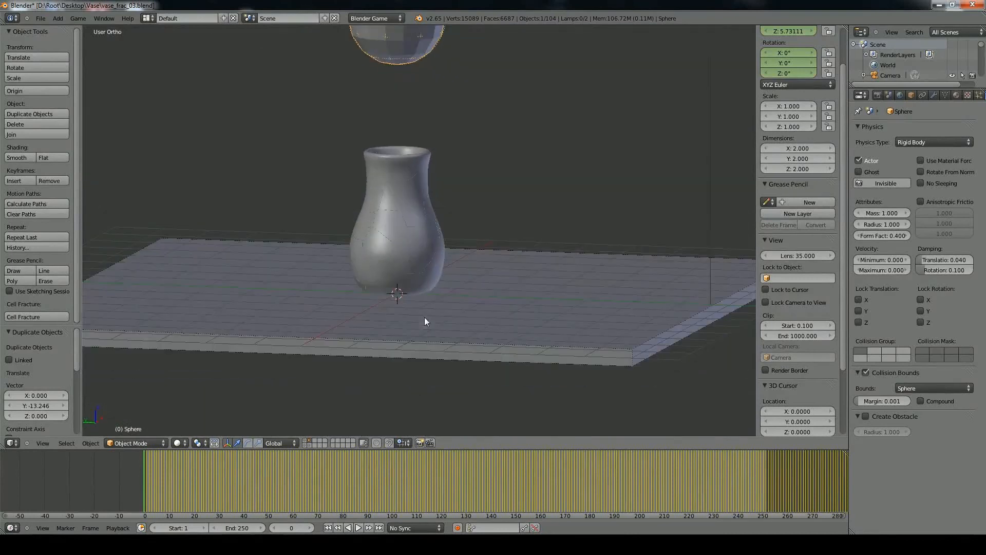
Step: Play the recorded smash animation from frame 0 and stop it at frame 162
middle_click_drag(431, 189, 404, 242, "shift")
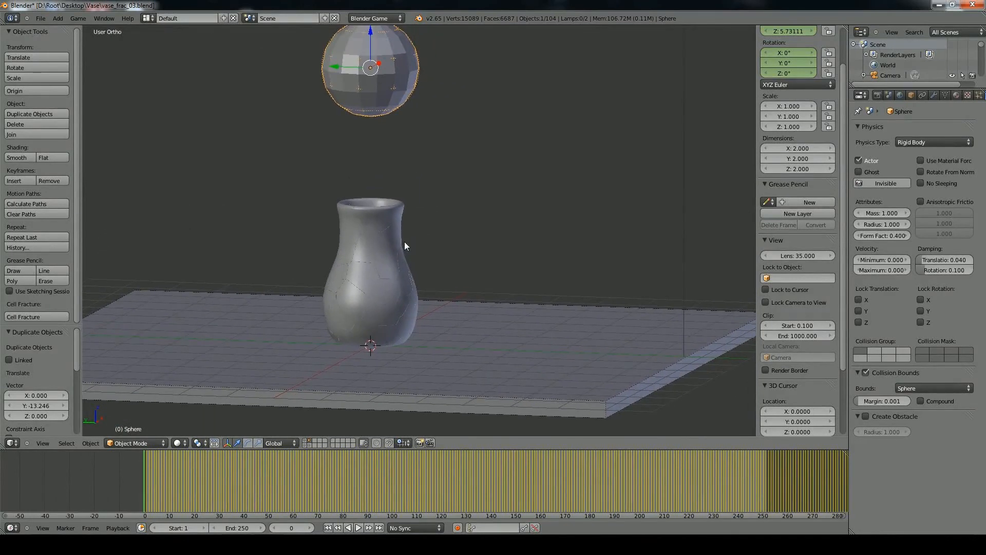
left_click(360, 528)
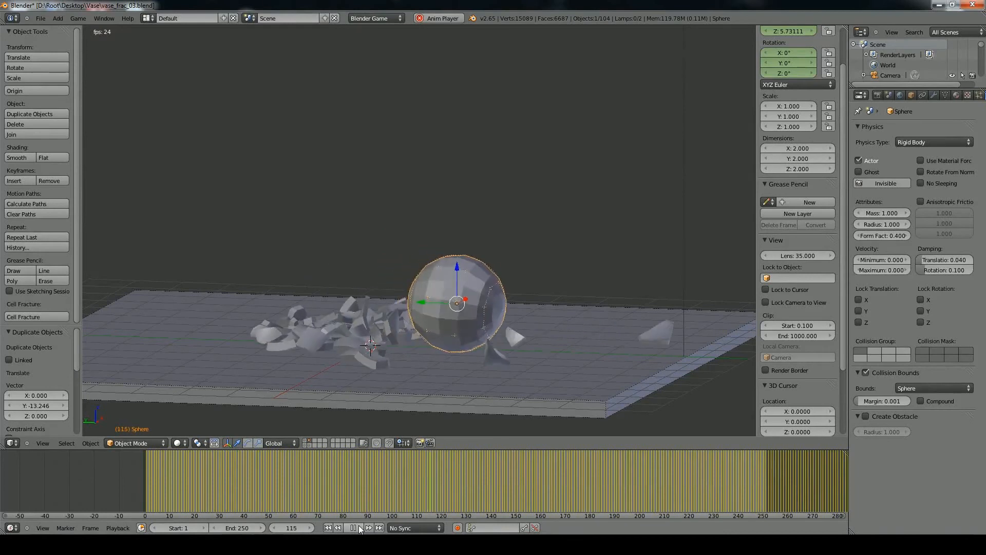
left_click(359, 528)
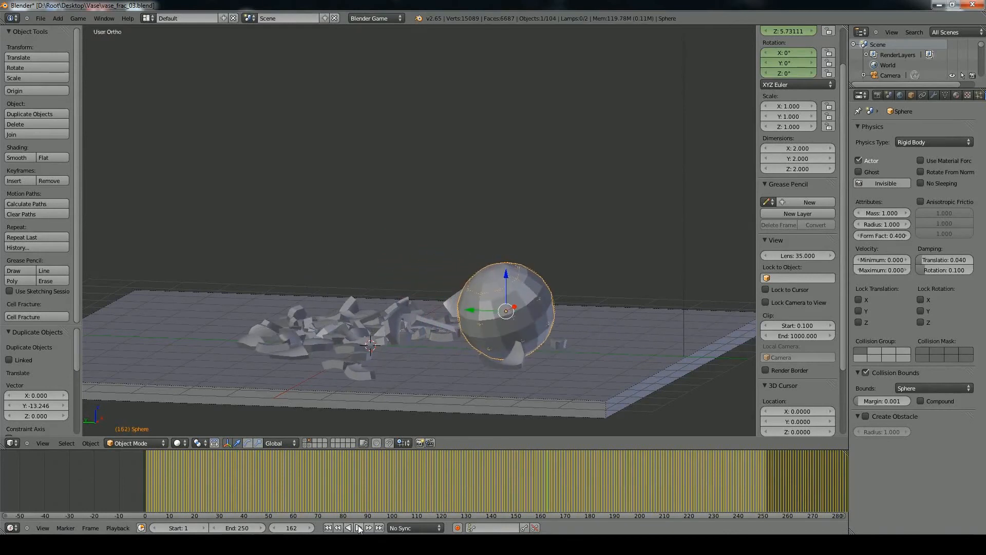
Step: Select the sphere beside the scattered shards and delete it from the scene
key("KP_5")
right_click(485, 264)
middle_click_drag(432, 264, 493, 293)
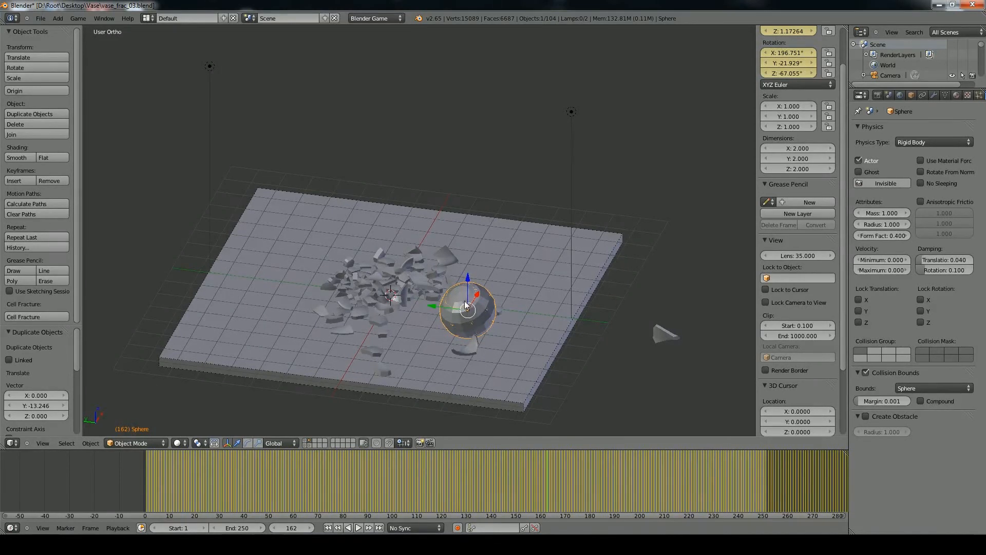
left_click(468, 282)
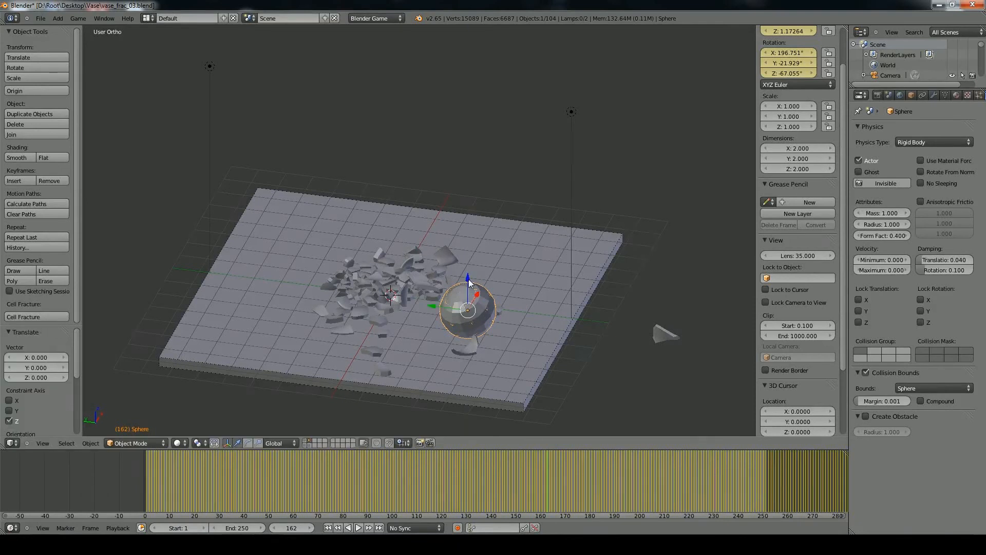
mouse_move(517, 312)
middle_mouse_down()
mouse_move(531, 283)
mouse_move(525, 297)
middle_mouse_up()
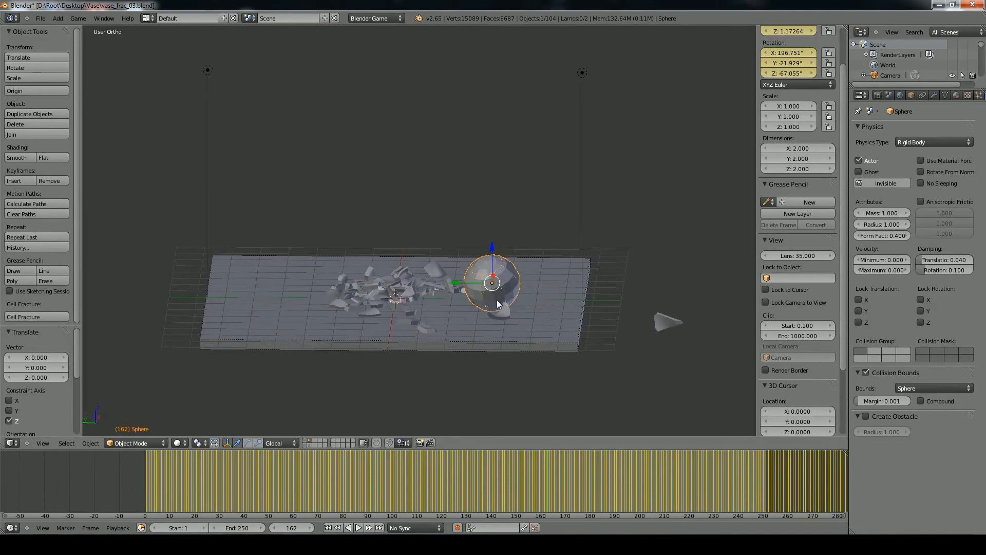
key("x")
key("x")
left_click(509, 283)
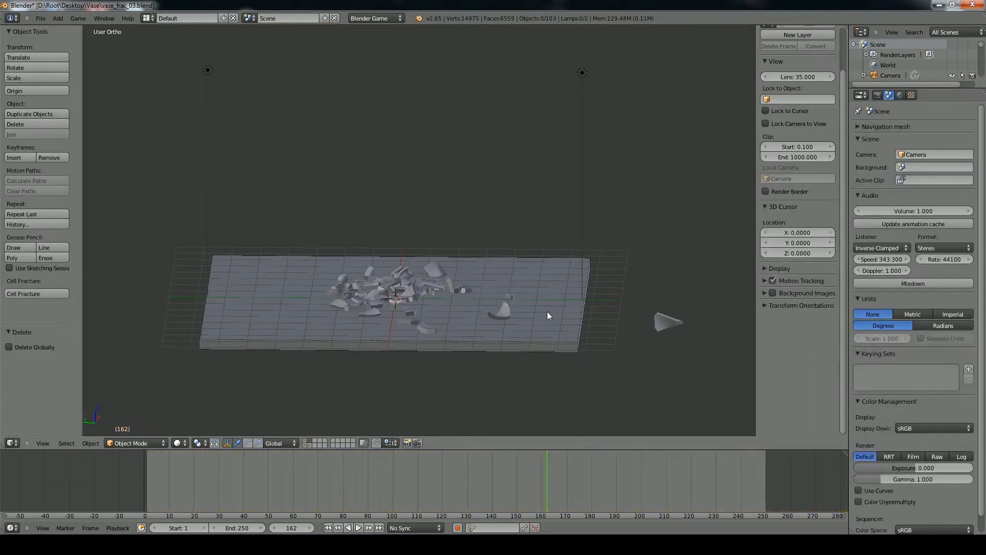
Step: Delete the floor slab under the shards and set the current frame back to 96
right_click(547, 311)
key("x")
left_click(547, 311)
mouse_move(497, 303)
middle_mouse_down()
mouse_move(417, 288)
mouse_move(476, 334)
mouse_move(483, 300)
middle_mouse_up()
left_click_drag(524, 472, 383, 473)
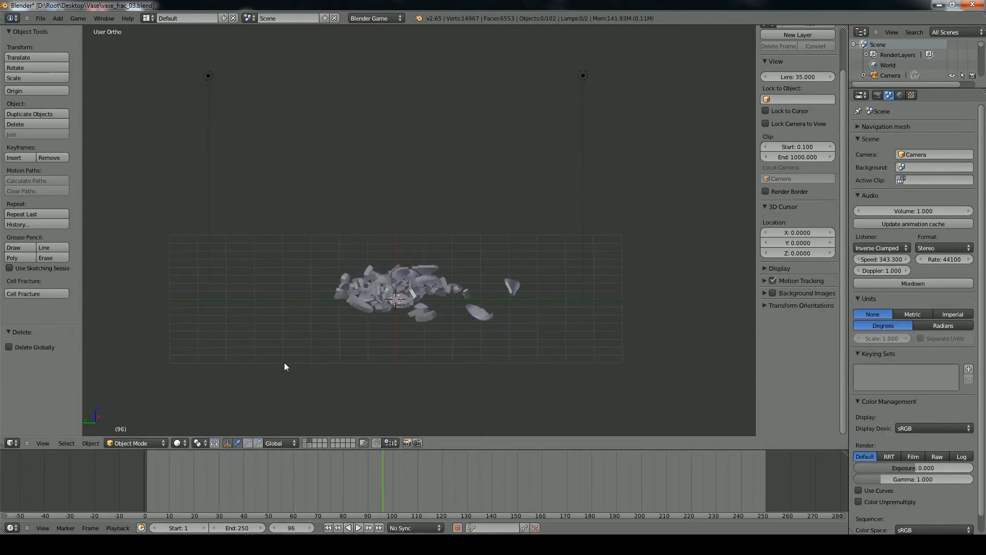
Step: Select all remaining objects, enlarge the timeline area and switch it to the Dope Sheet to show their keyframes
key("a")
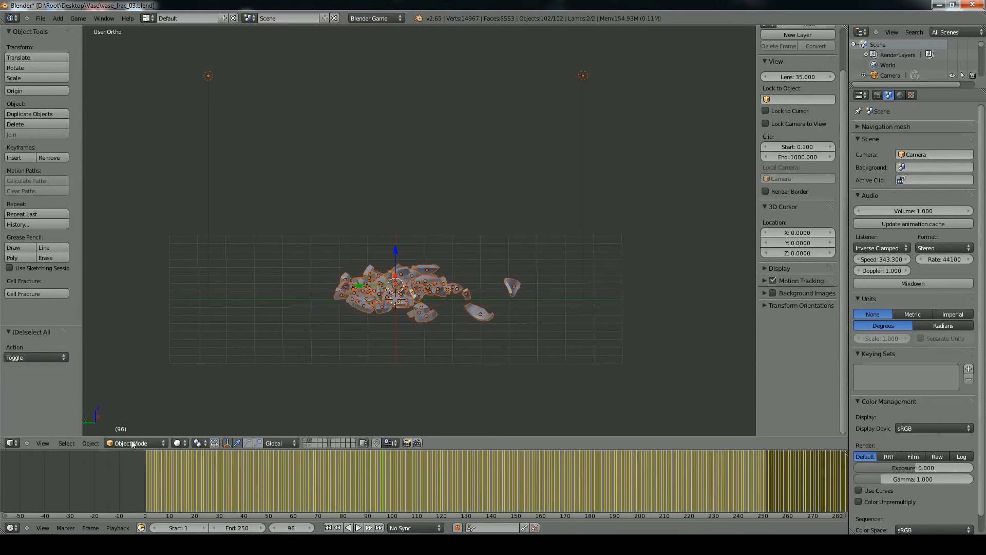
left_click_drag(110, 450, 107, 350)
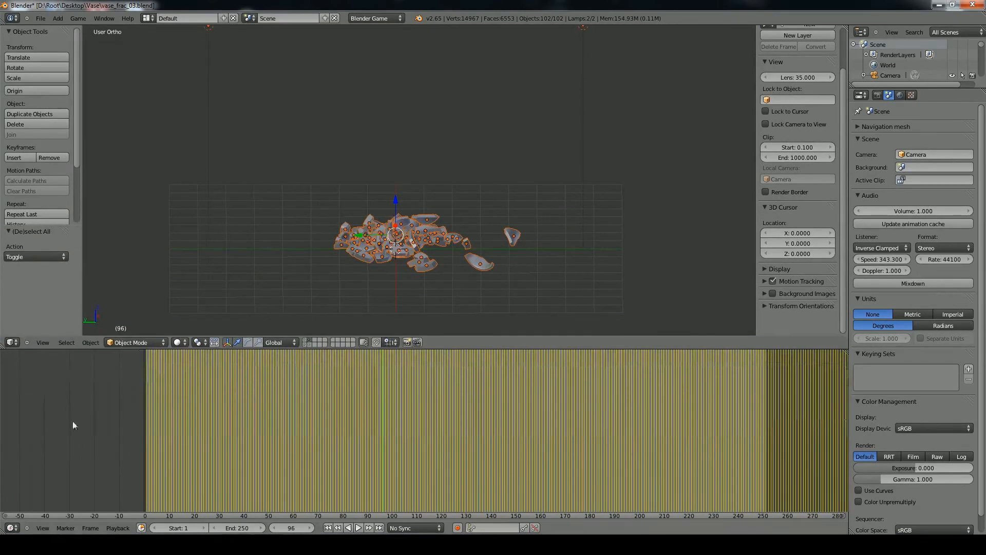
left_click(13, 527)
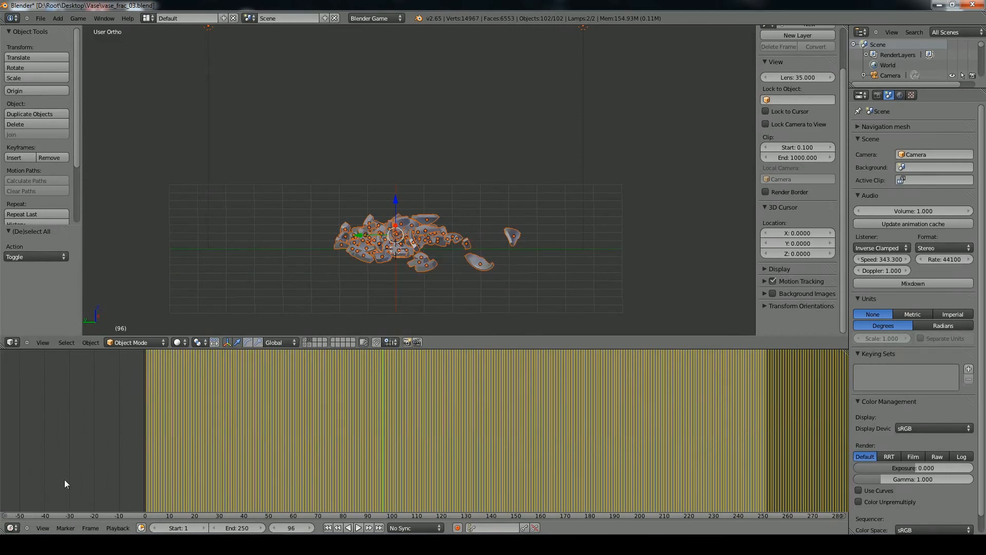
left_click(12, 528)
left_click(24, 486)
scroll(215, 399, "down", 5)
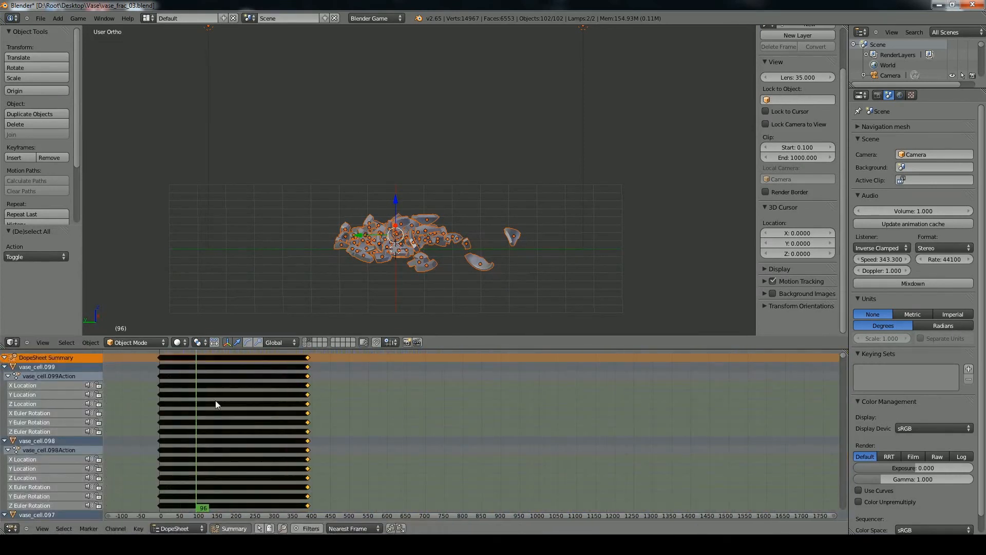
middle_click_drag(332, 423, 457, 506)
middle_click_drag(453, 365, 458, 490)
middle_click_drag(460, 400, 447, 472)
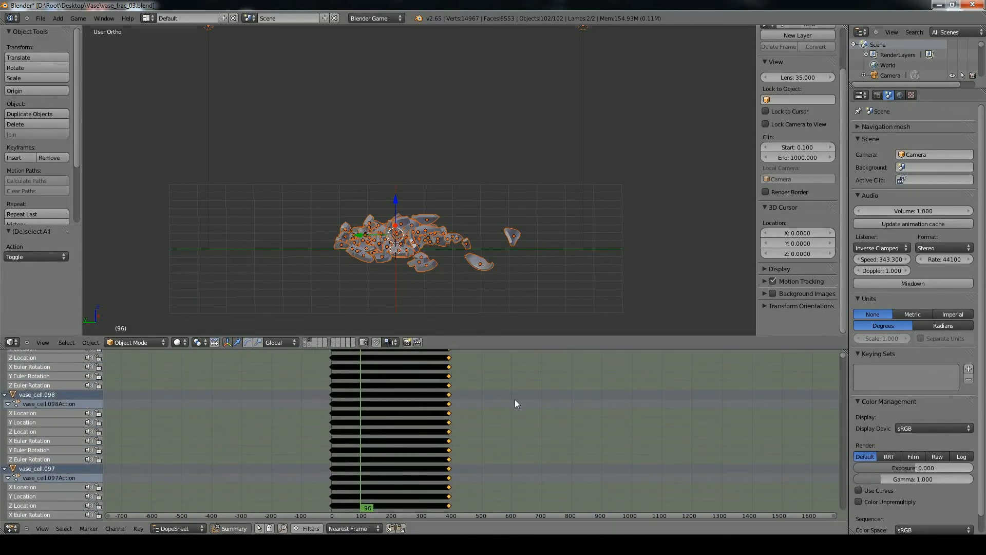
Step: Scale all the shards' keyframes by 0.2 around frame 96 to speed up the animation
key("s")
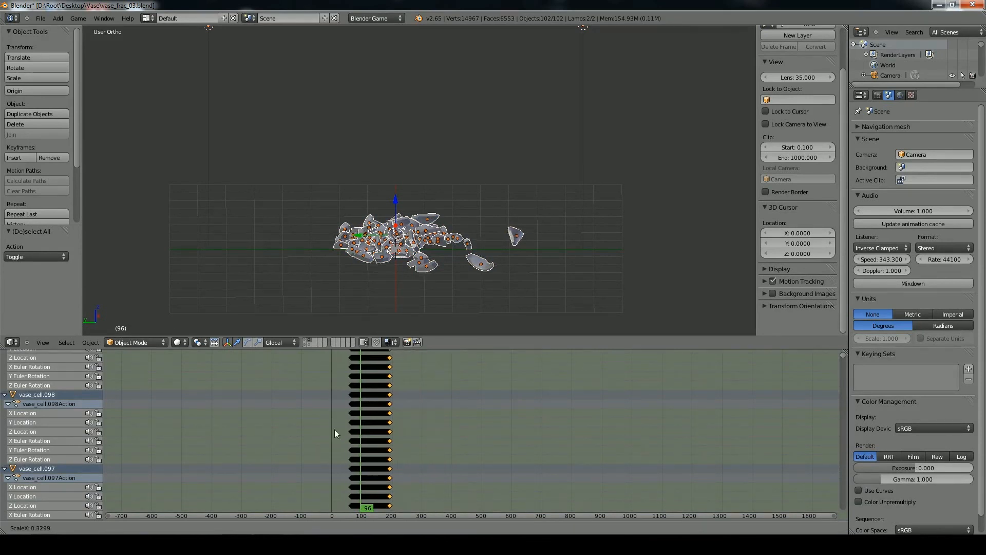
key("Escape")
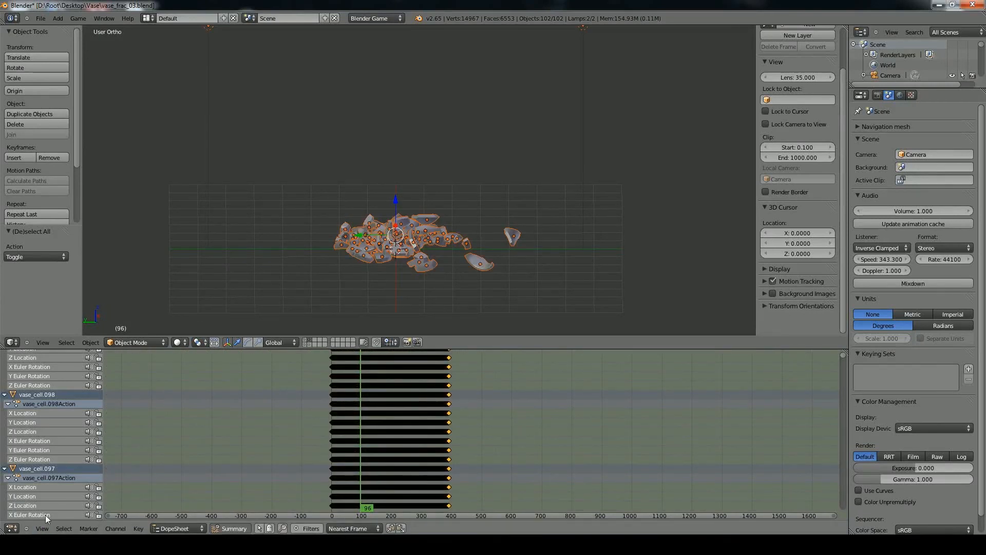
key("s")
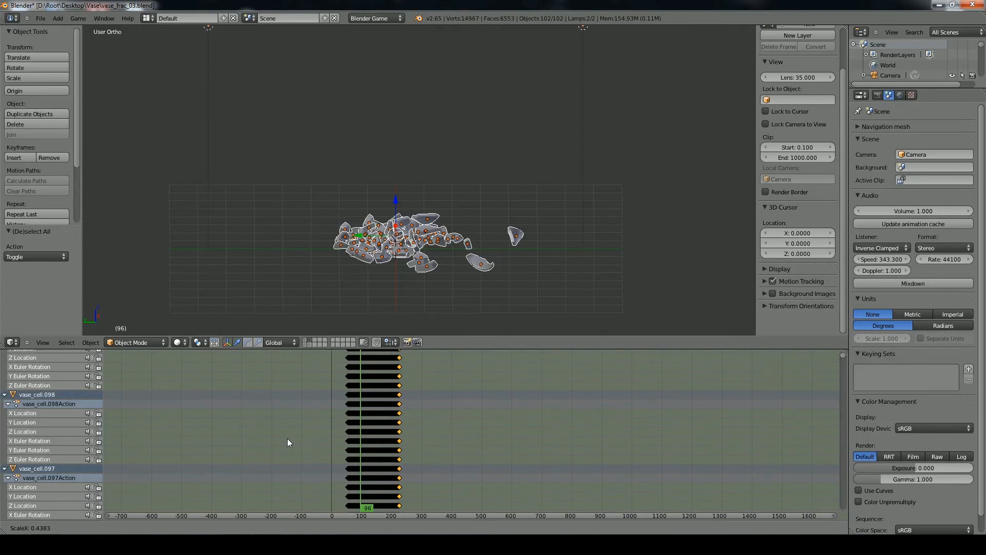
type("0.2")
key("Return")
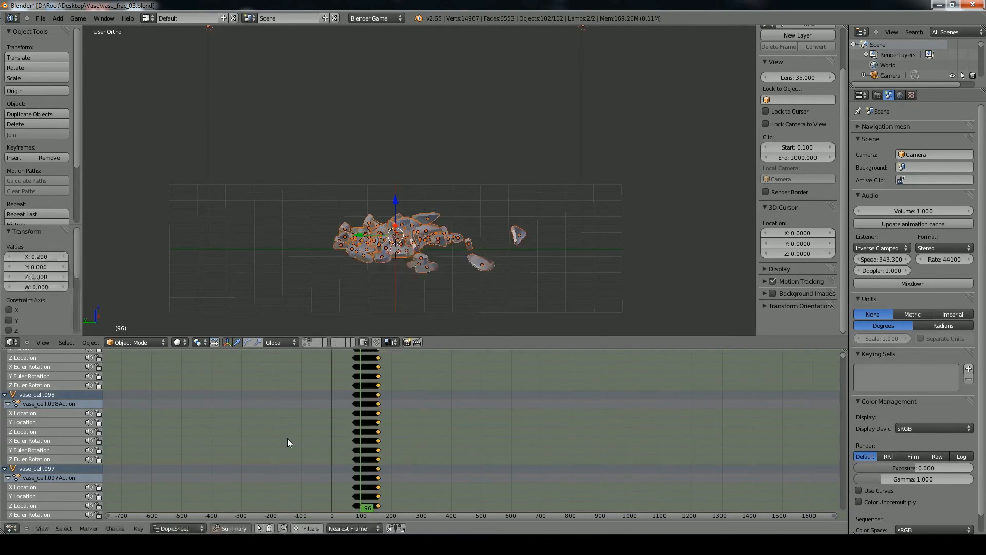
Step: Move the compressed keyframes back by about 76.5 frames to start at frame 0, and set the current frame to 0
scroll(352, 427, "up", 3)
scroll(353, 423, "up", 5)
middle_click_drag(201, 441, 377, 371)
scroll(403, 422, "up", 4)
scroll(282, 425, "up", 1)
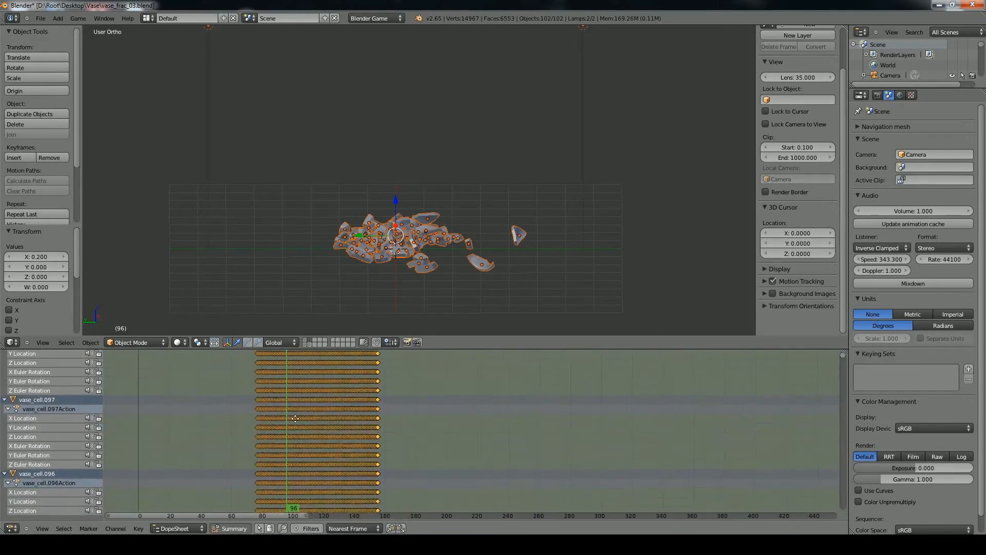
middle_click_drag(282, 424, 442, 429)
scroll(465, 464, "up", 2)
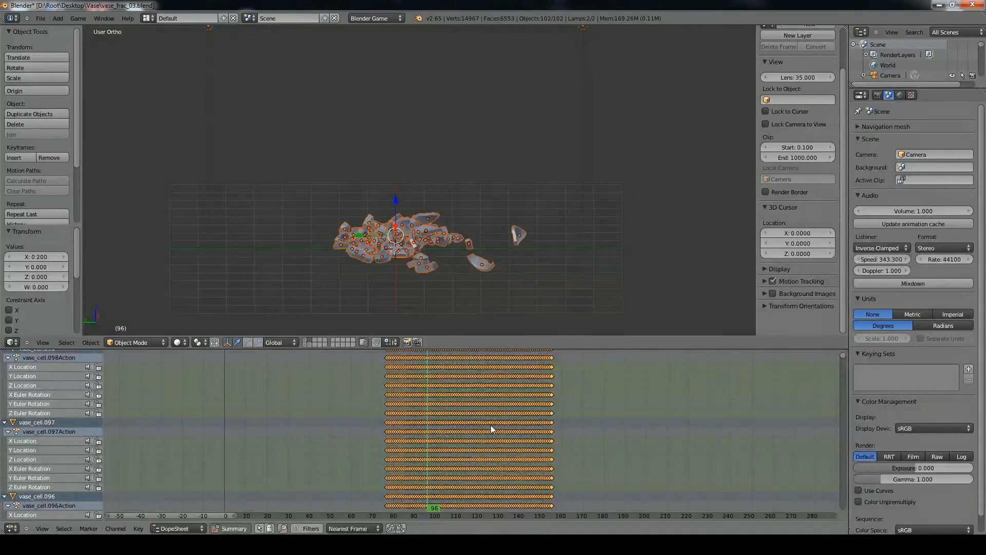
key("g")
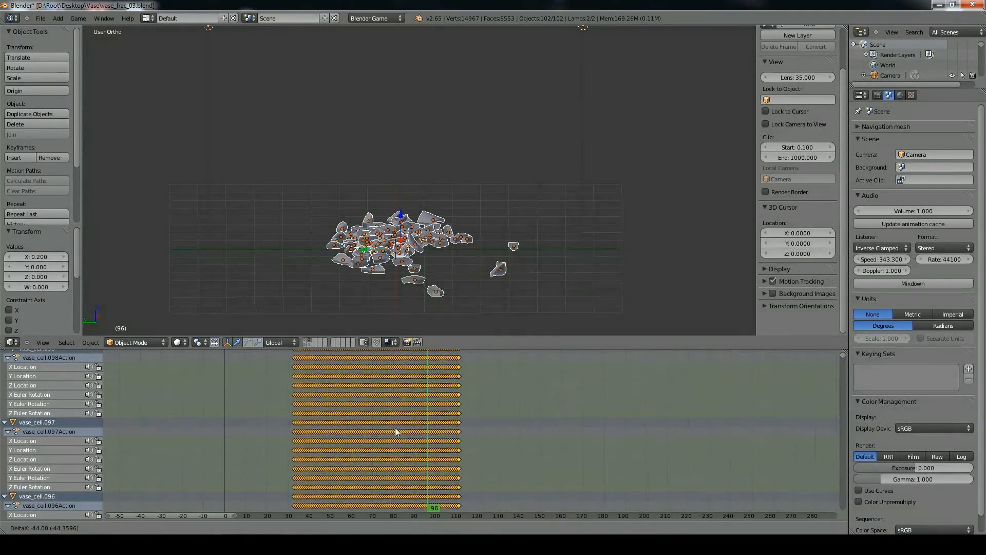
left_click(330, 433)
left_click_drag(439, 513, 202, 507)
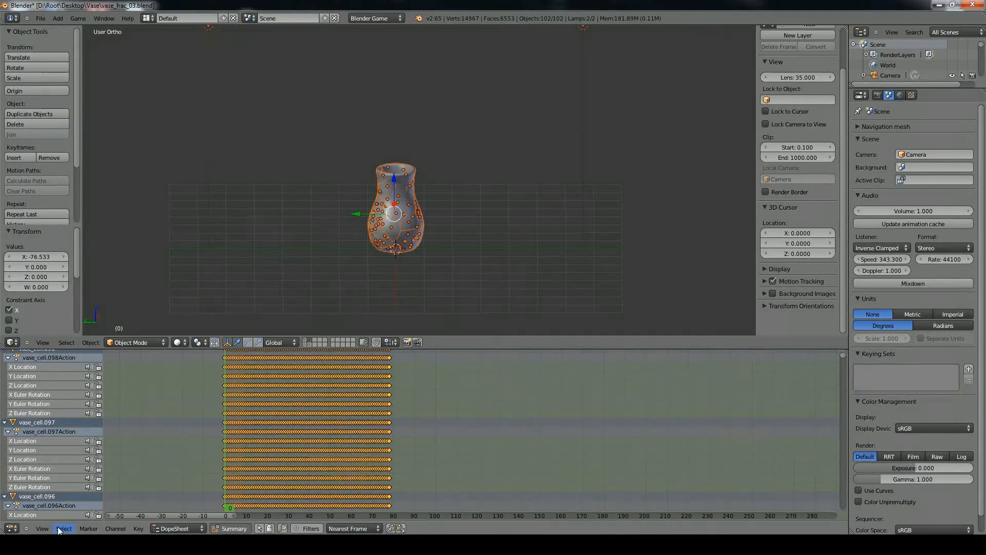
Step: Switch the Dope Sheet area back to the Timeline, play the sped-up shatter animation and stop it at frame 107
left_click(11, 528)
left_click(31, 506)
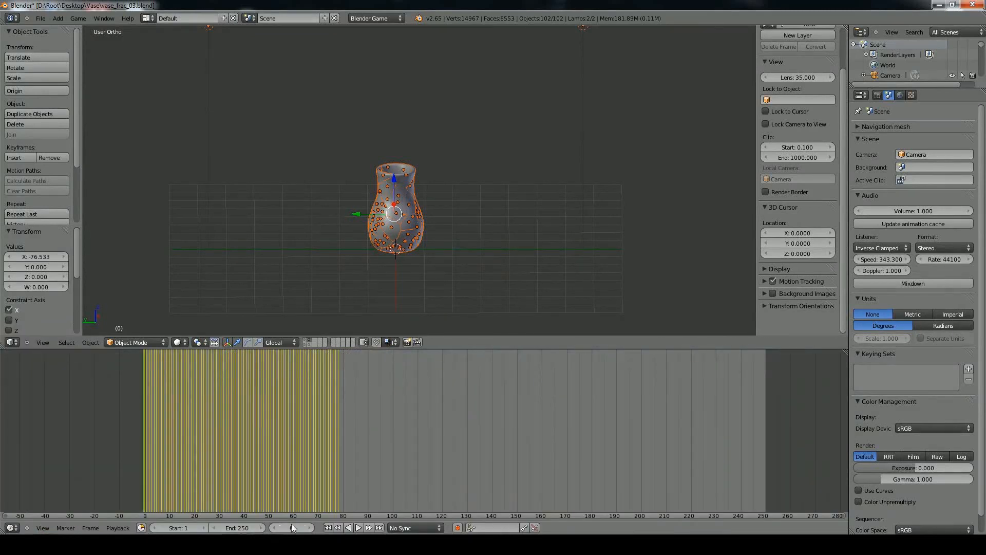
left_click(359, 527)
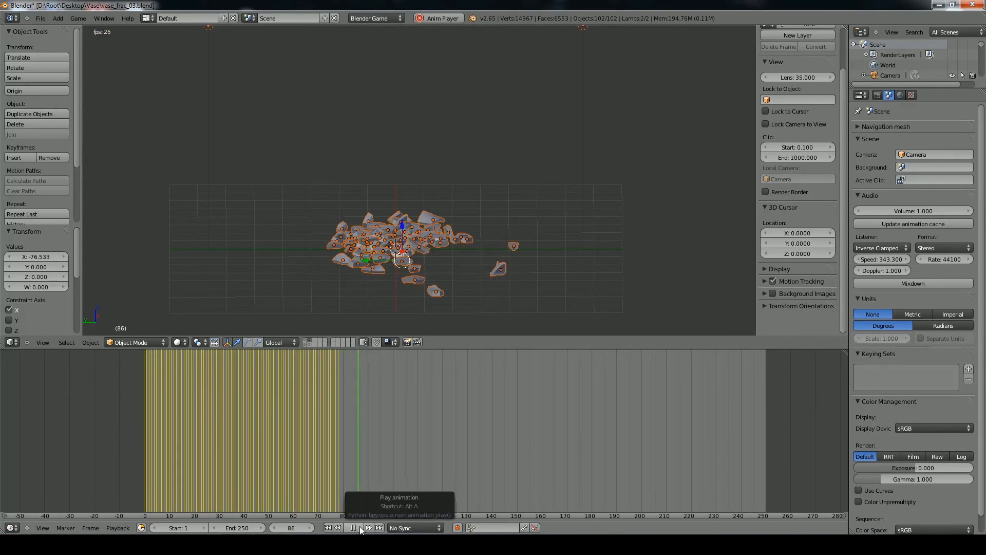
left_click(360, 528)
Step: Inspect the scattered shards from several angles, switch to the camera view and deselect all objects
middle_click_drag(372, 175, 82, 216)
scroll(384, 211, "up", 4)
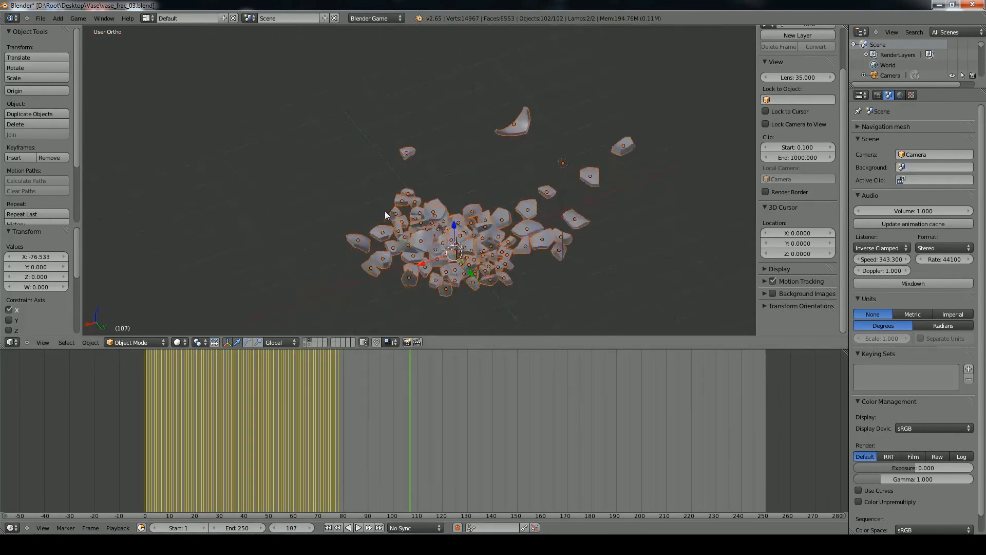
middle_click_drag(493, 268, 435, 232, "shift")
scroll(436, 232, "down", 3)
middle_click_drag(567, 237, 350, 217)
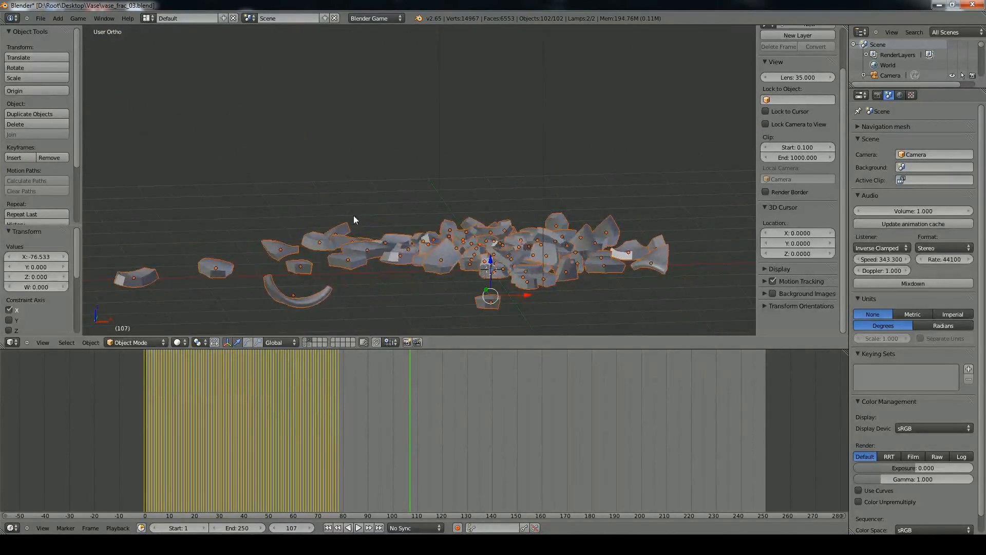
key("KP_0")
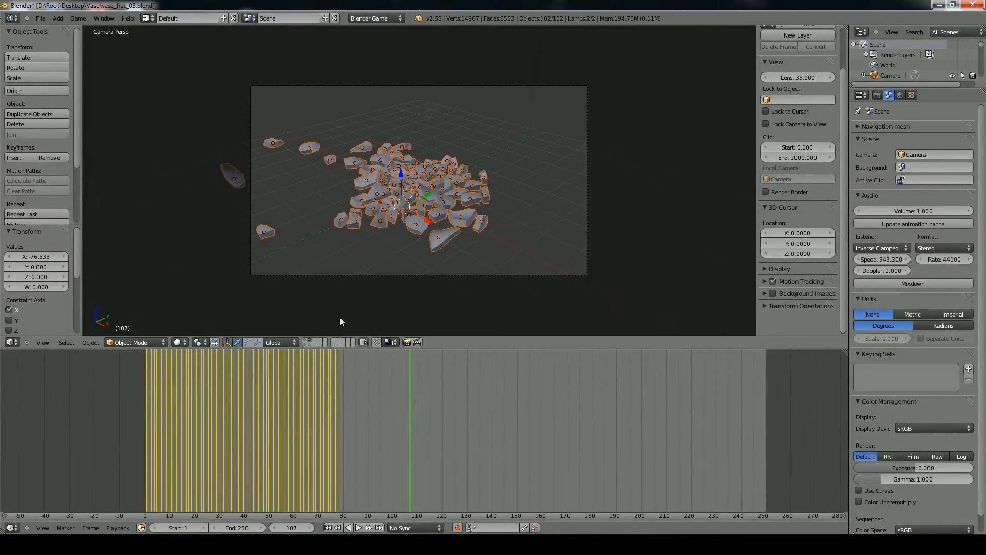
key("a")
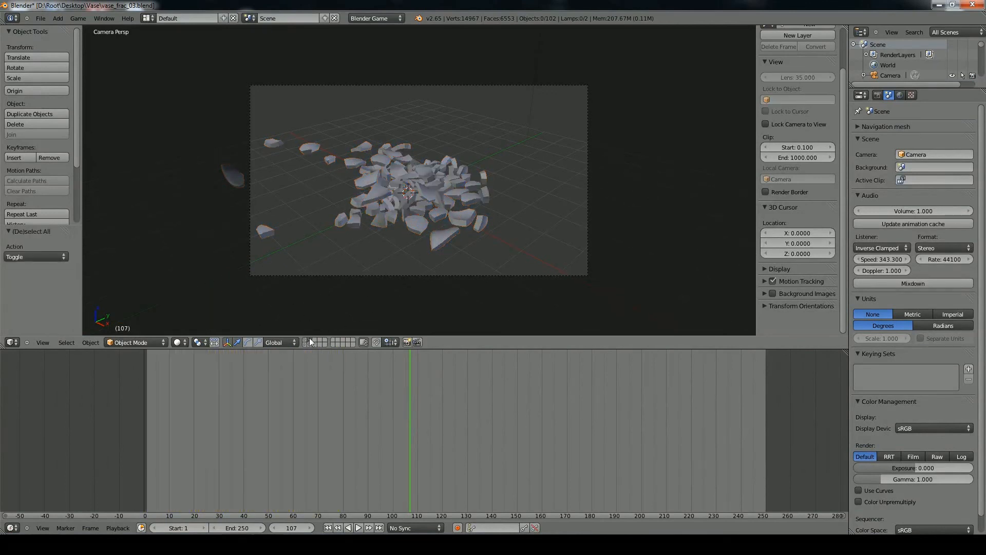